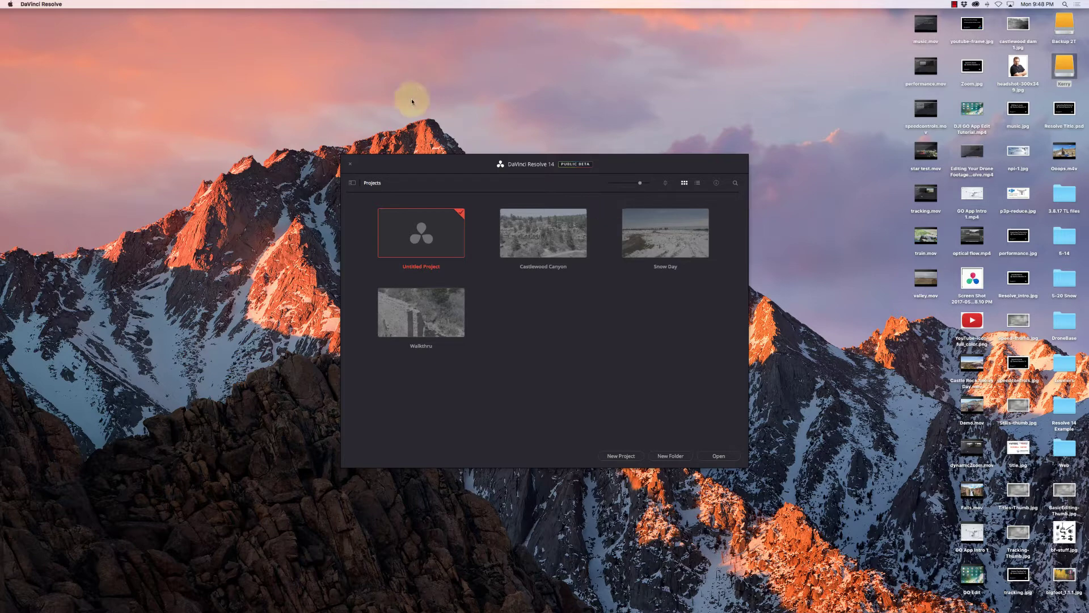
Open the Untitled Project from the Project Manager to reach the Edit page
double_click(425, 246)
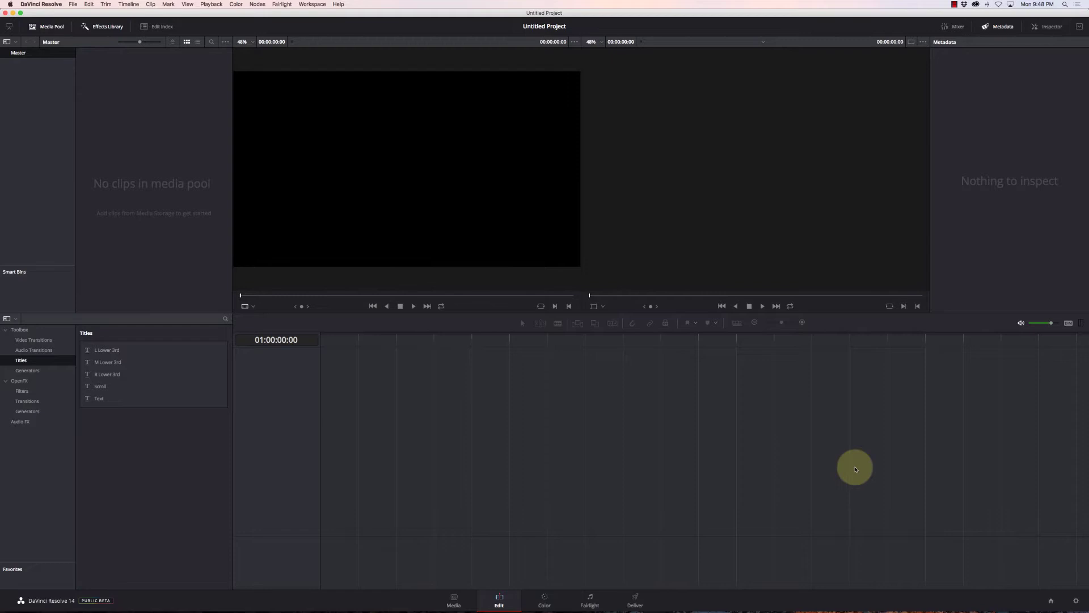
Set the timeline frame rate to 29.97 fps in Project Settings and save
left_click(1076, 601)
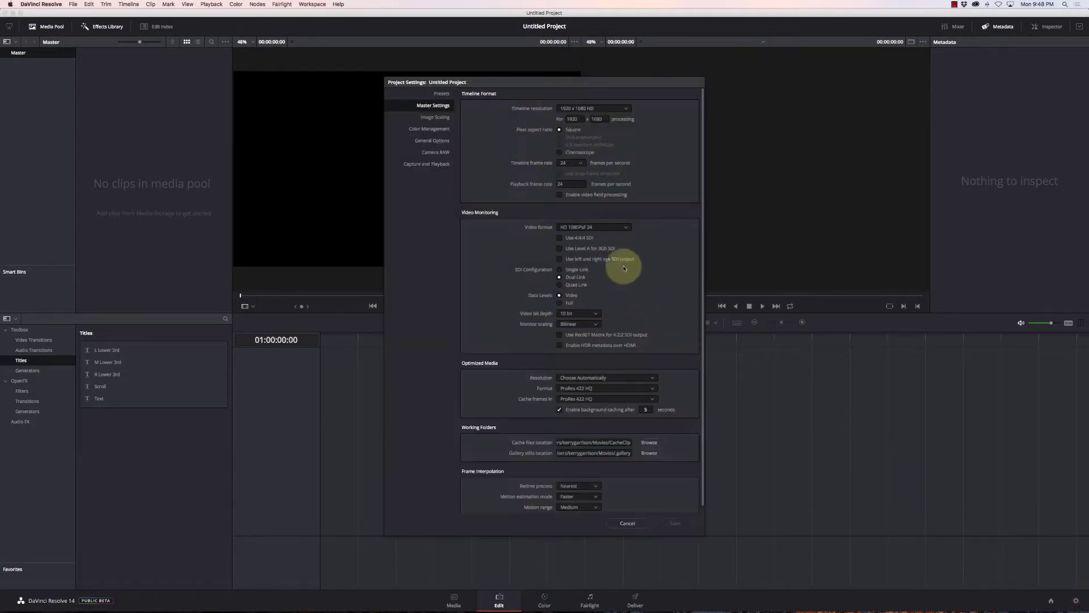
left_click(583, 165)
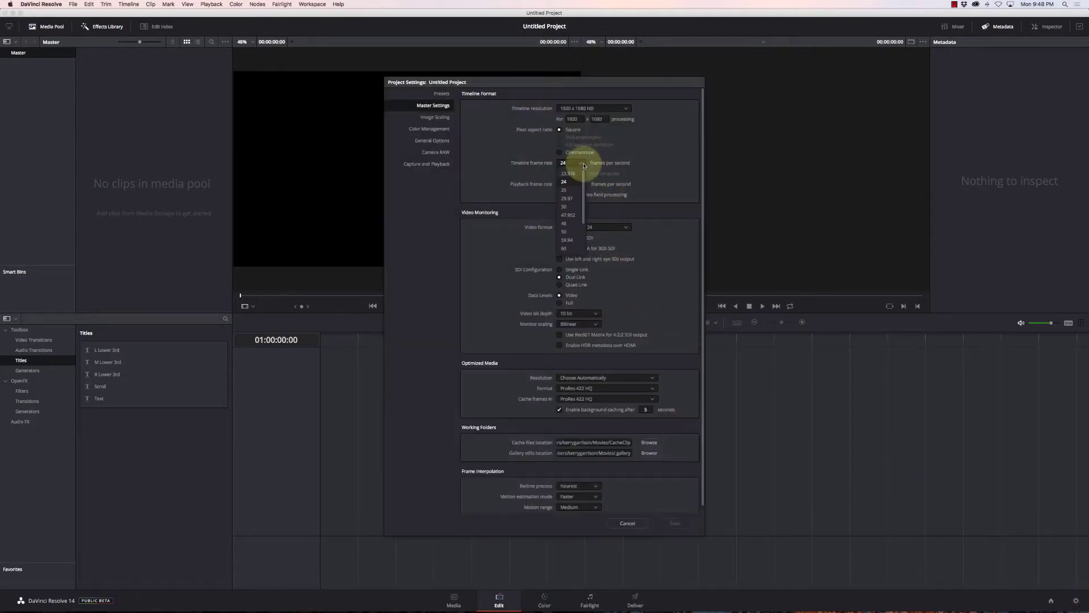
left_click(571, 198)
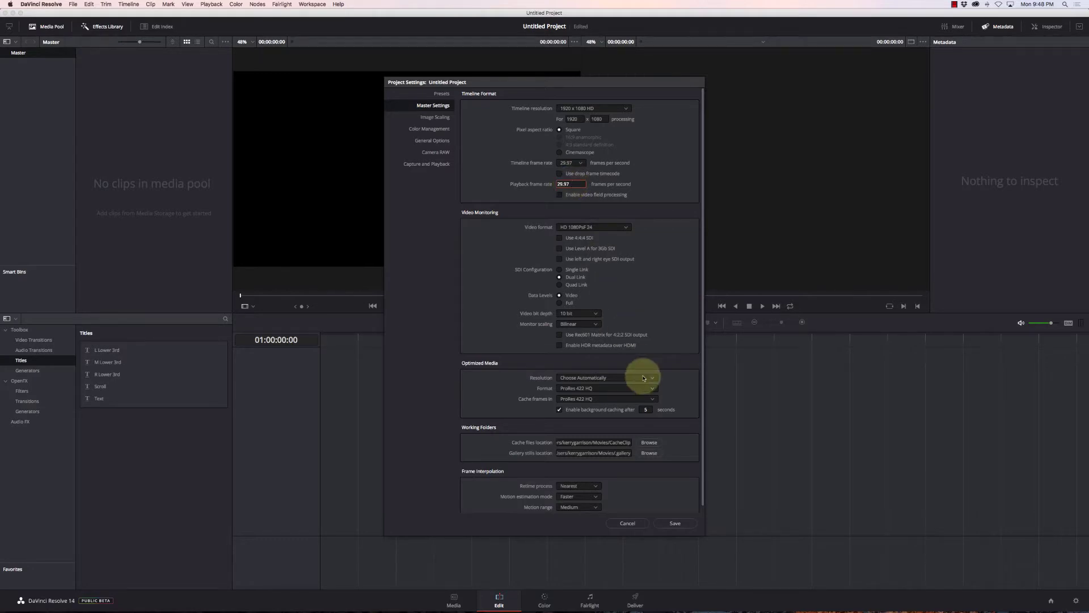
left_click(675, 522)
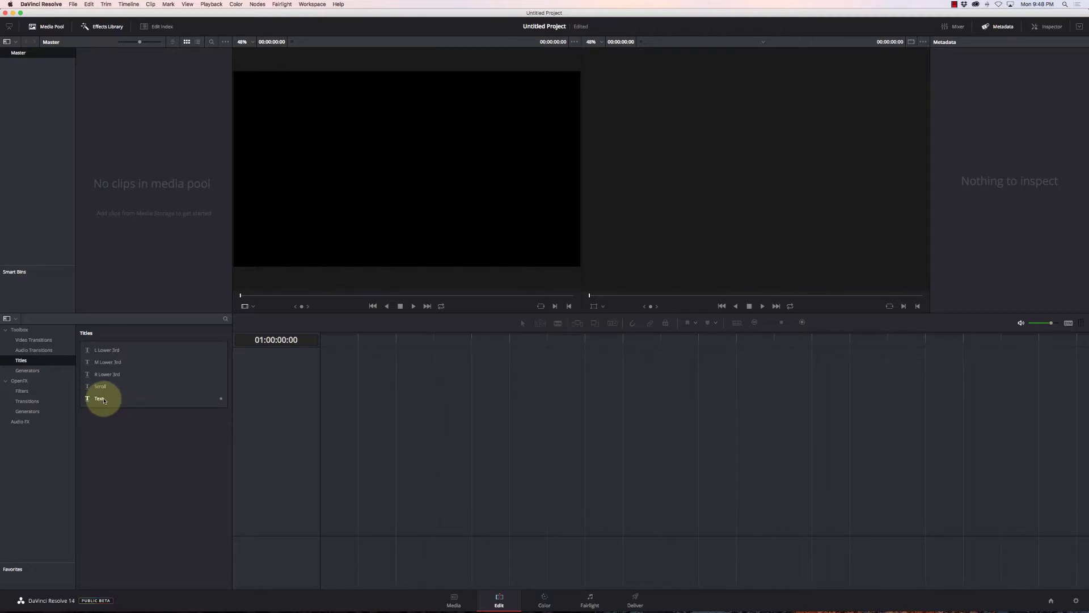
Place a Text title on the empty timeline and play it from the start
left_click_drag(104, 400, 321, 499)
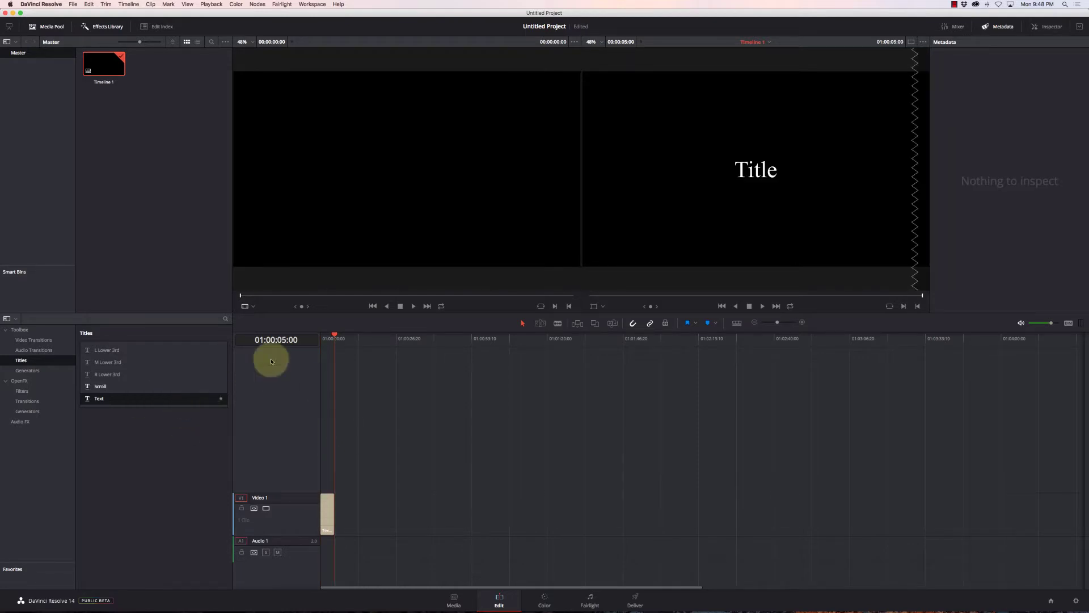
left_click(322, 338)
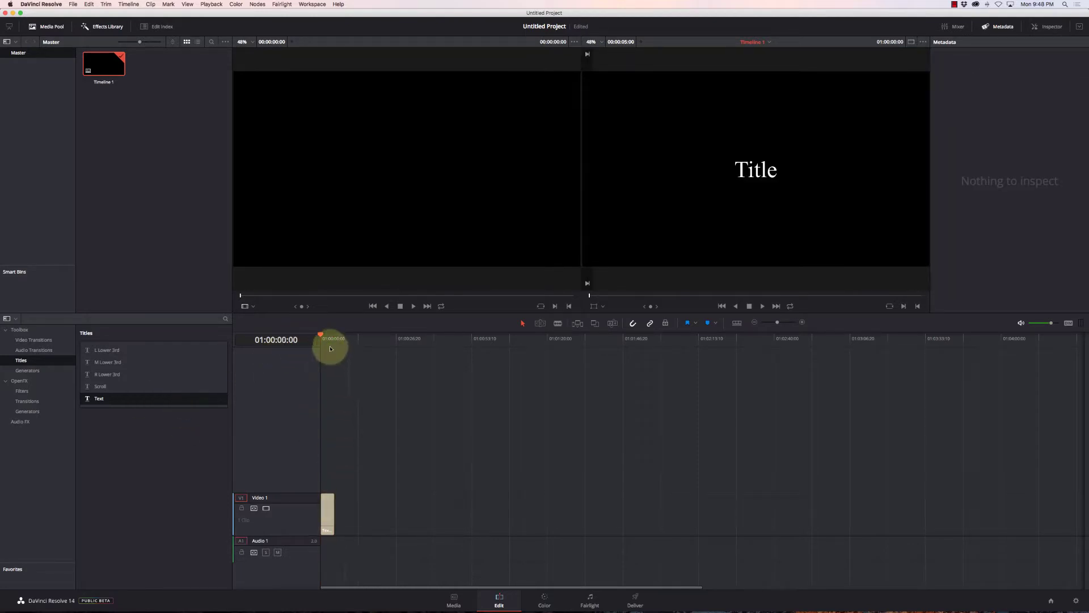
key("space")
Make the title read 'Castlewood Canyon' in Myriad Pro at size 88
left_click(327, 509)
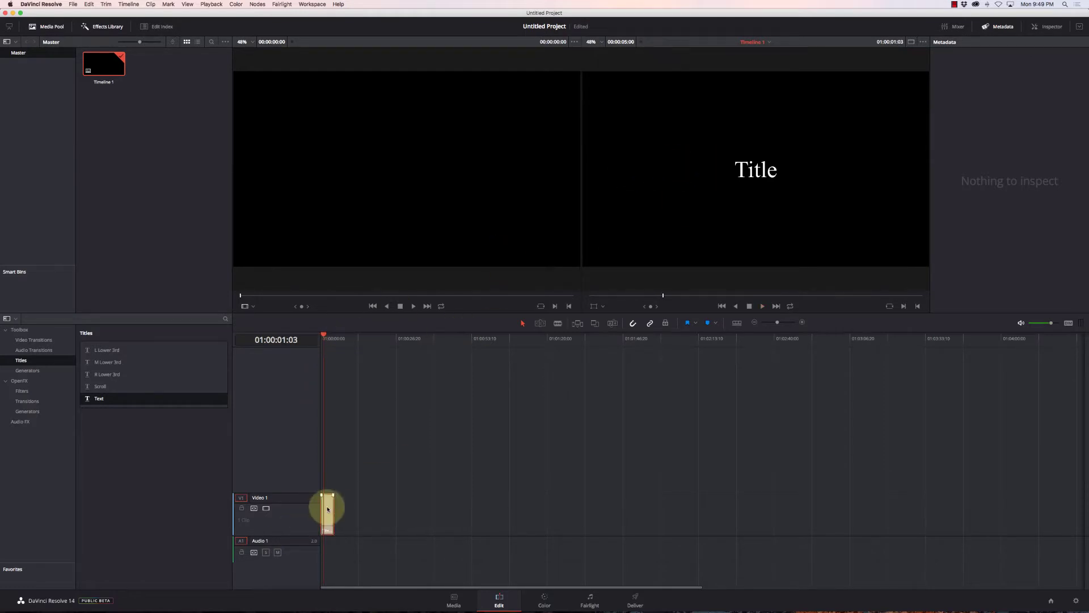
left_click(1053, 32)
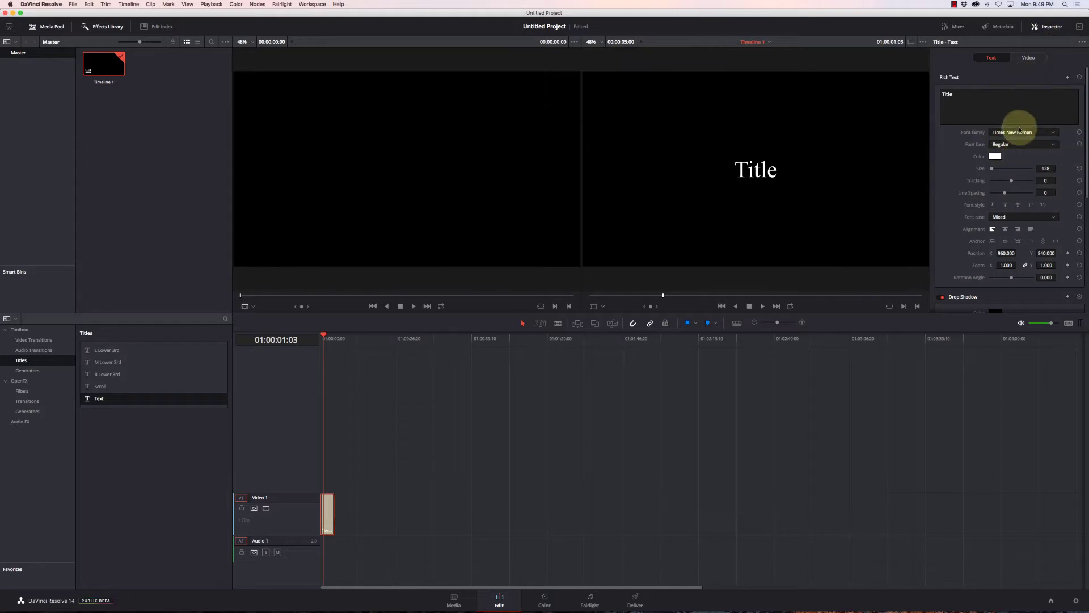
left_click(968, 98)
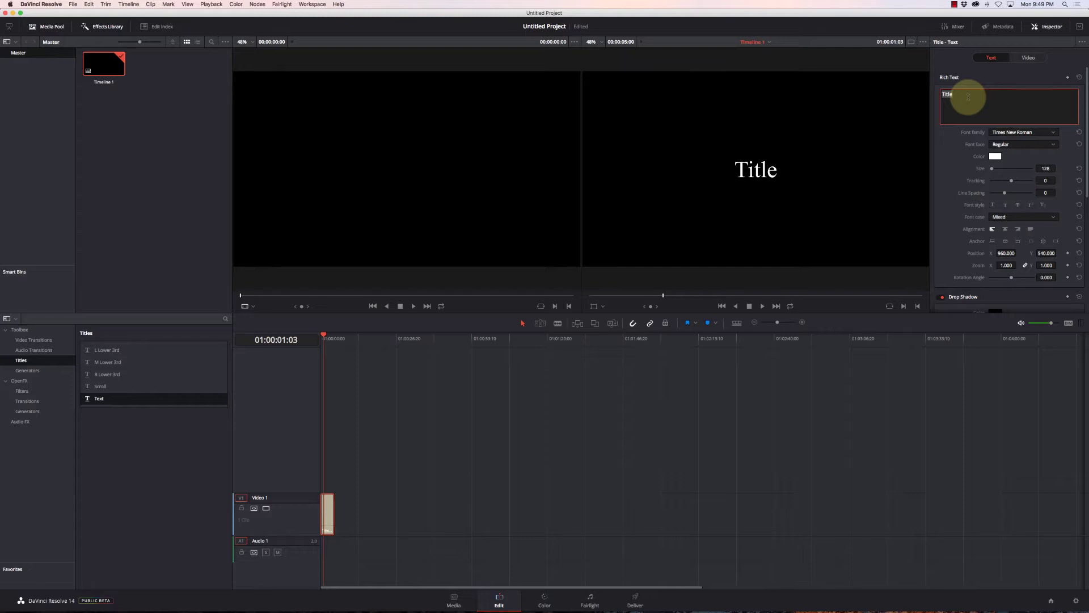
type("Castlewood")
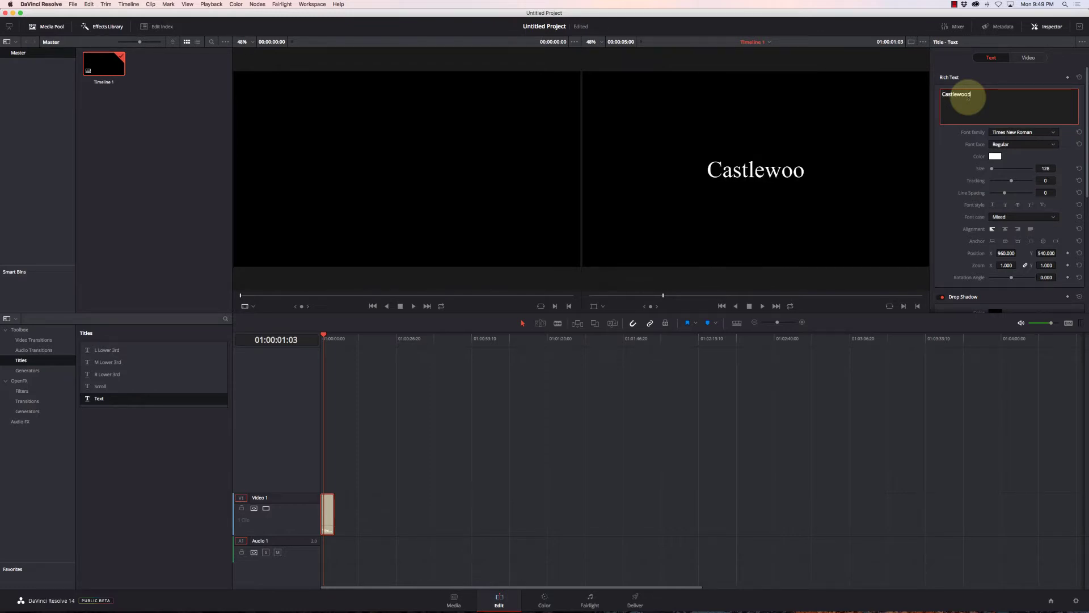
type(" Canyon")
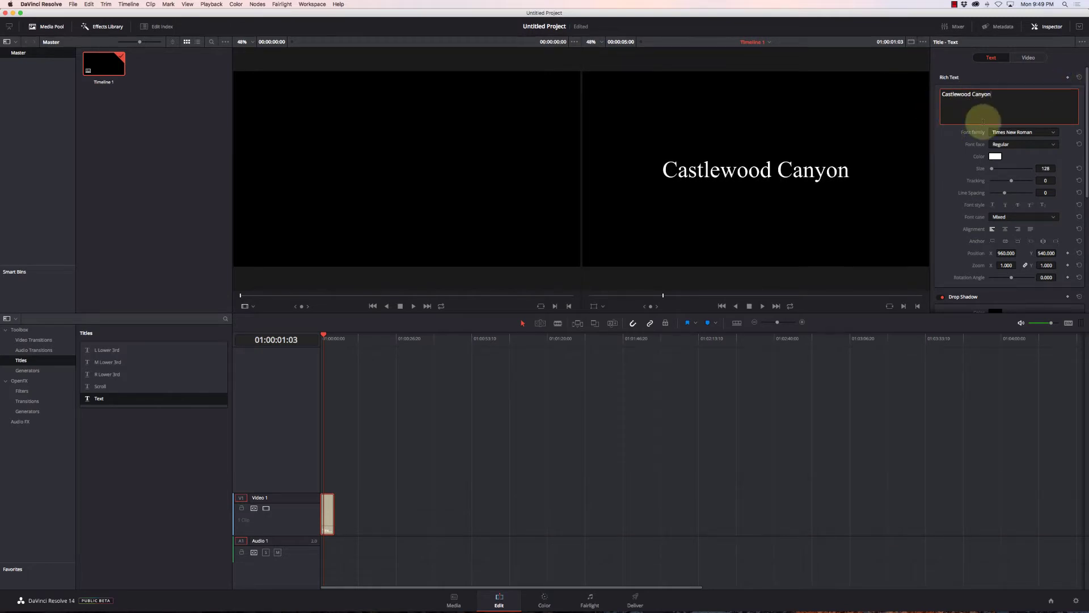
left_click(1013, 133)
scroll(1038, 205, "down", 5)
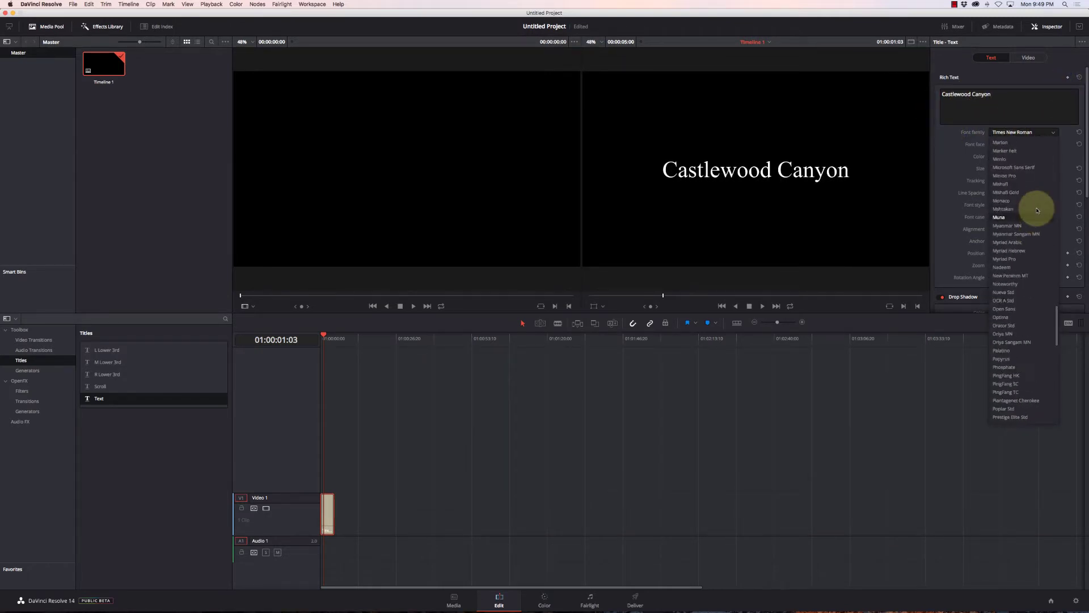
scroll(1037, 210, "up", 3)
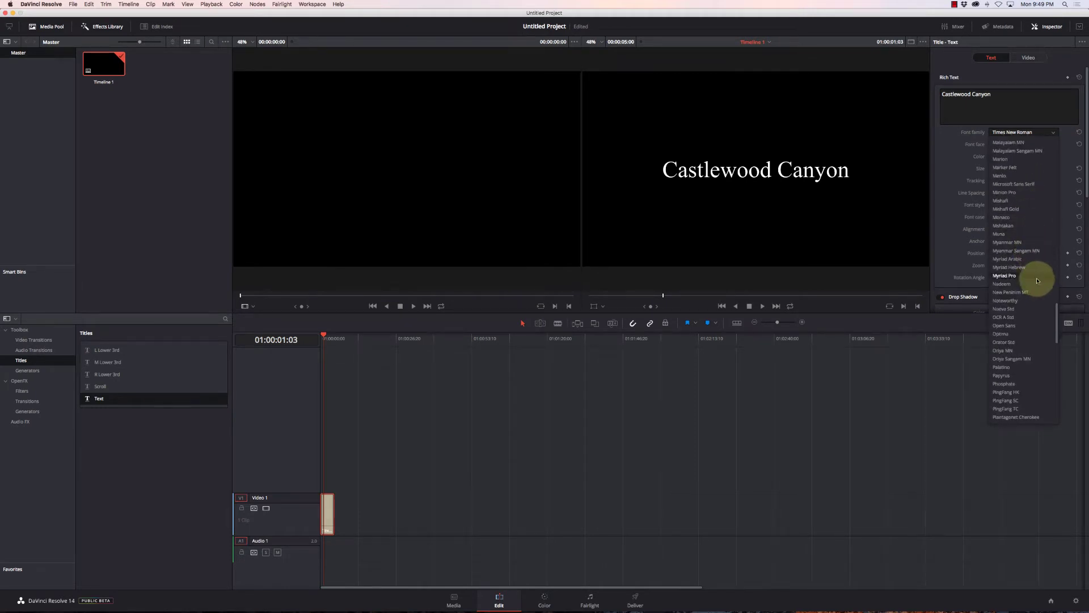
left_click(1037, 278)
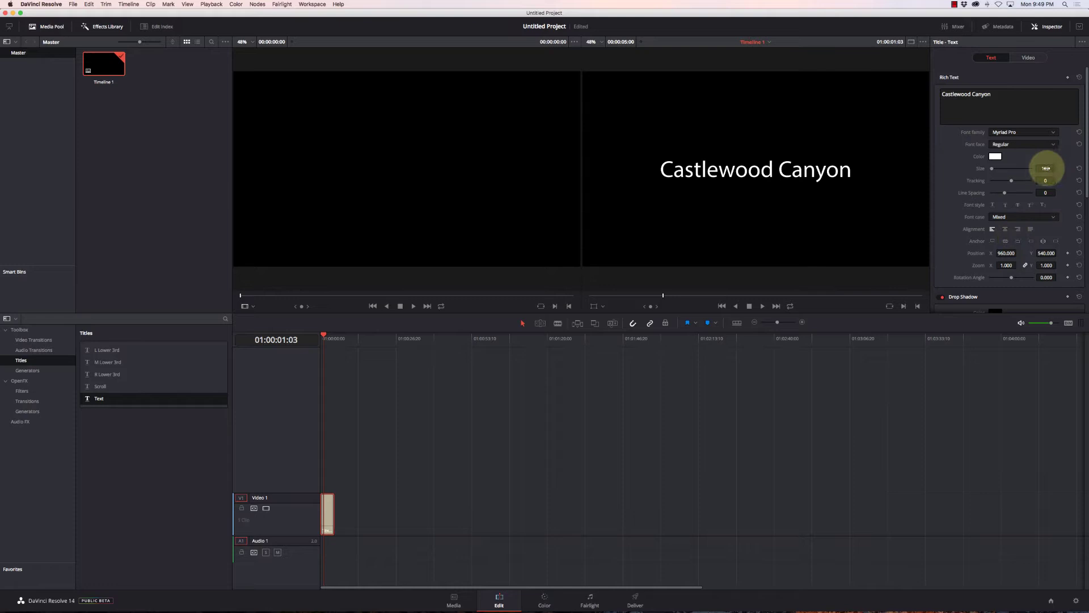
mouse_move(1048, 168)
left_mouse_down()
mouse_move(1031, 171)
mouse_move(1044, 167)
left_mouse_up()
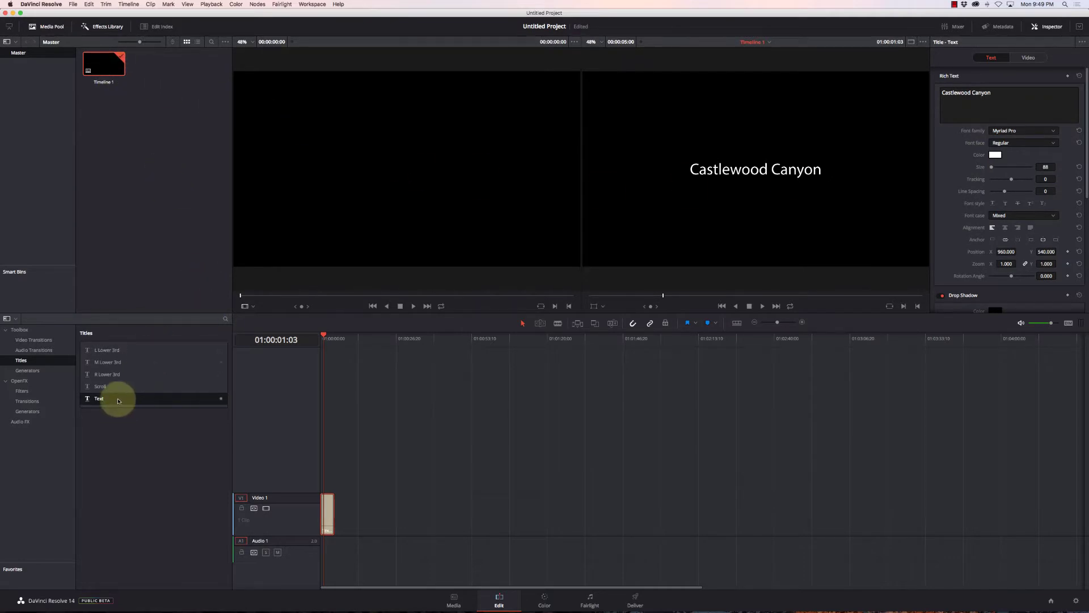
Stack a second Text title on Video 2 and make it read 'Castle Rock, CO'
left_click_drag(118, 400, 322, 468)
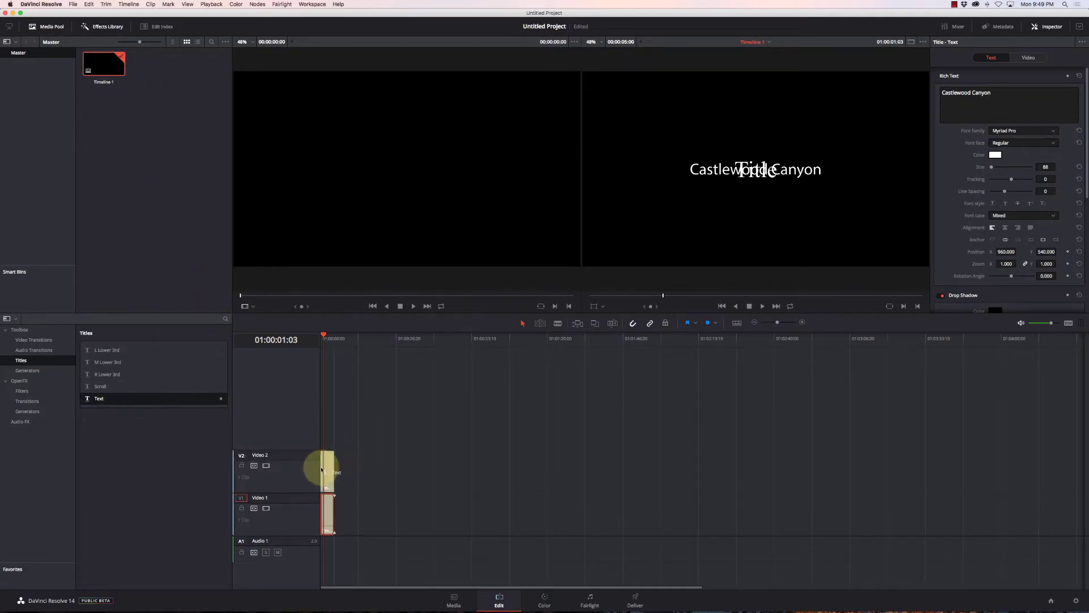
left_click(322, 336)
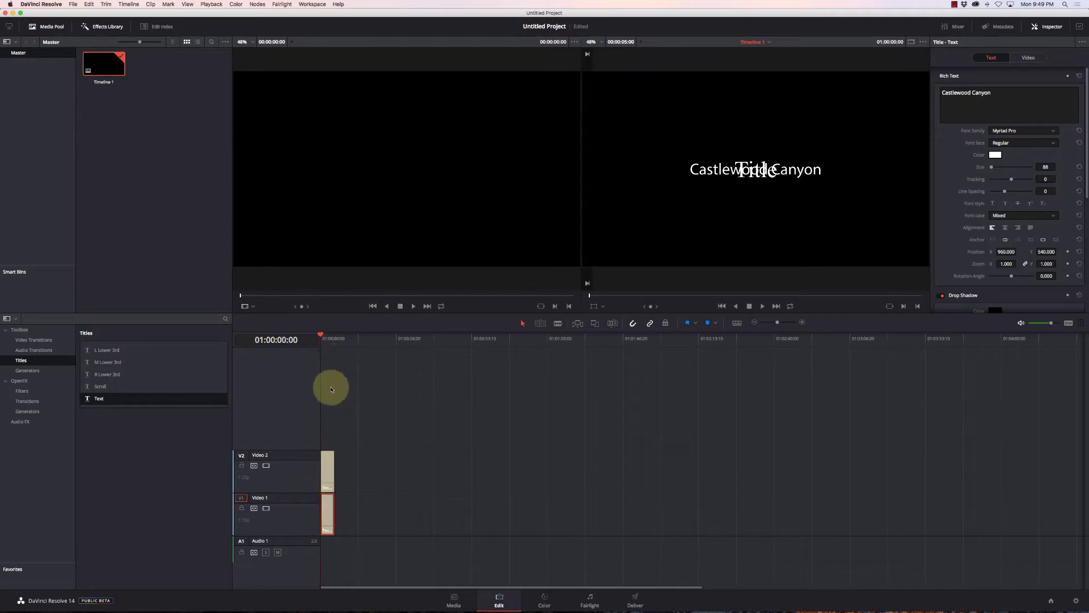
left_click(323, 343)
left_click(337, 461)
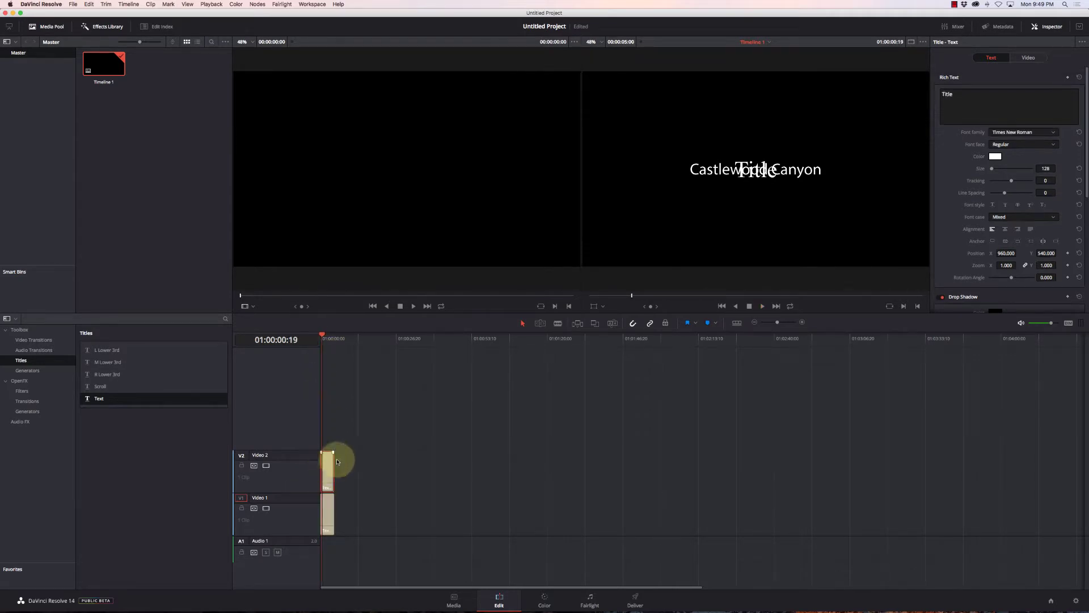
double_click(948, 94)
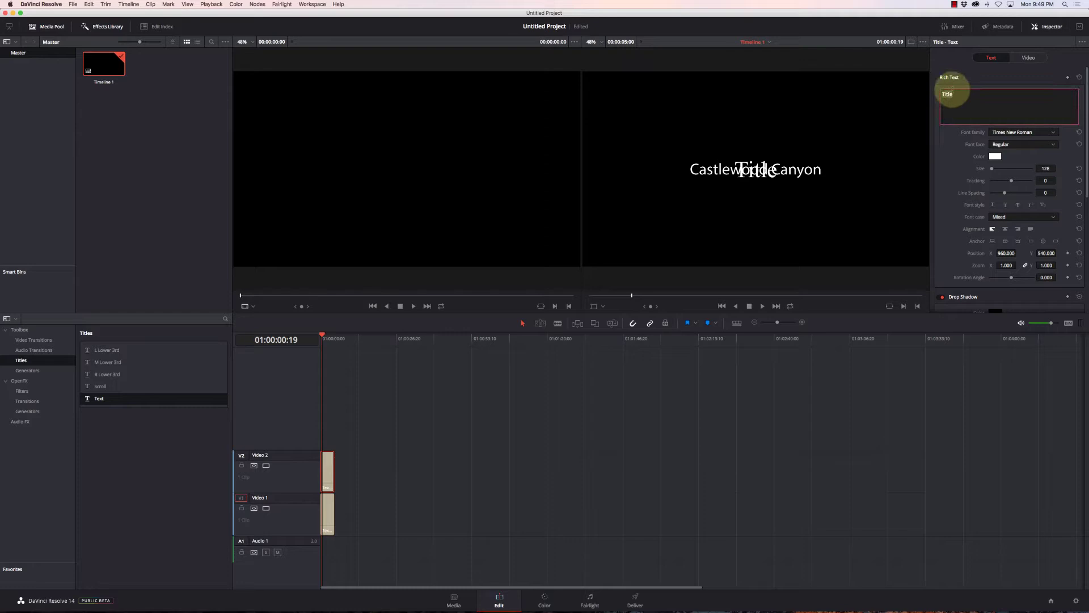
type("Casstle")
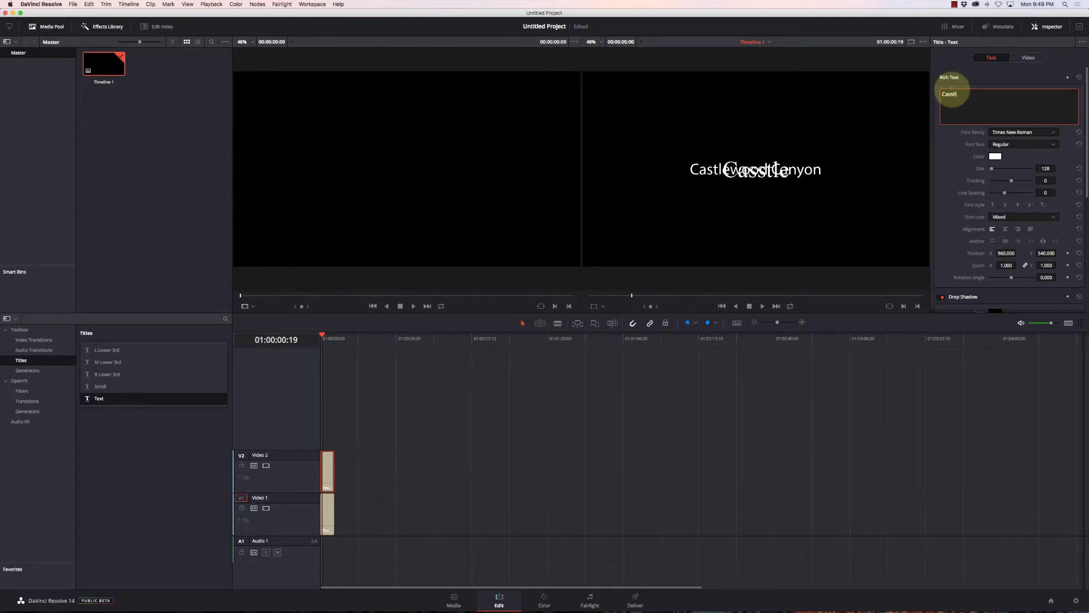
key("BackSpace")
key("BackSpace")
key("BackSpace")
type("tle ")
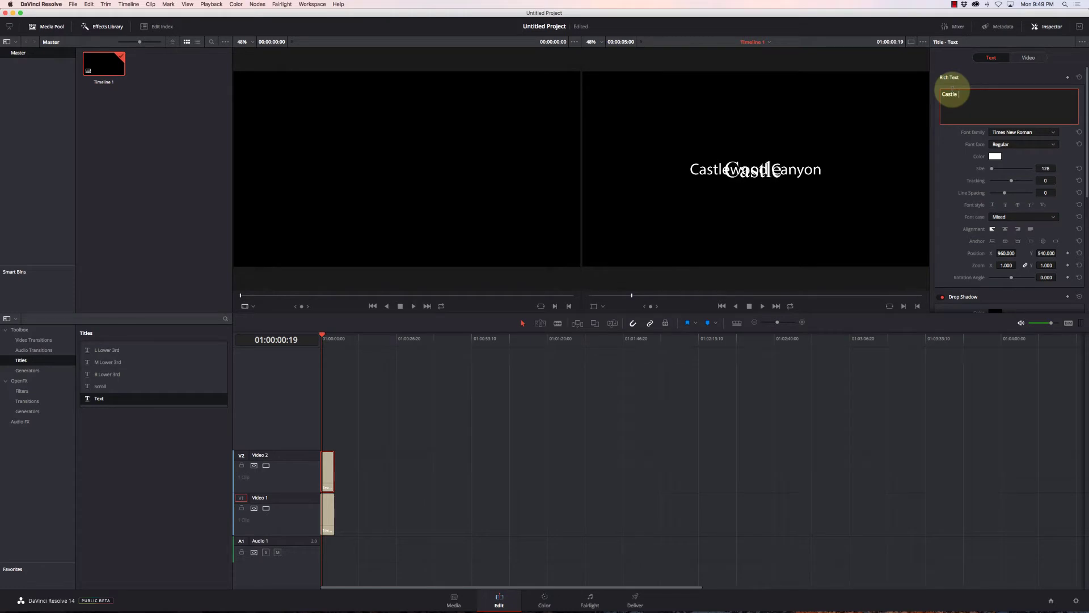
type("Rock, CO")
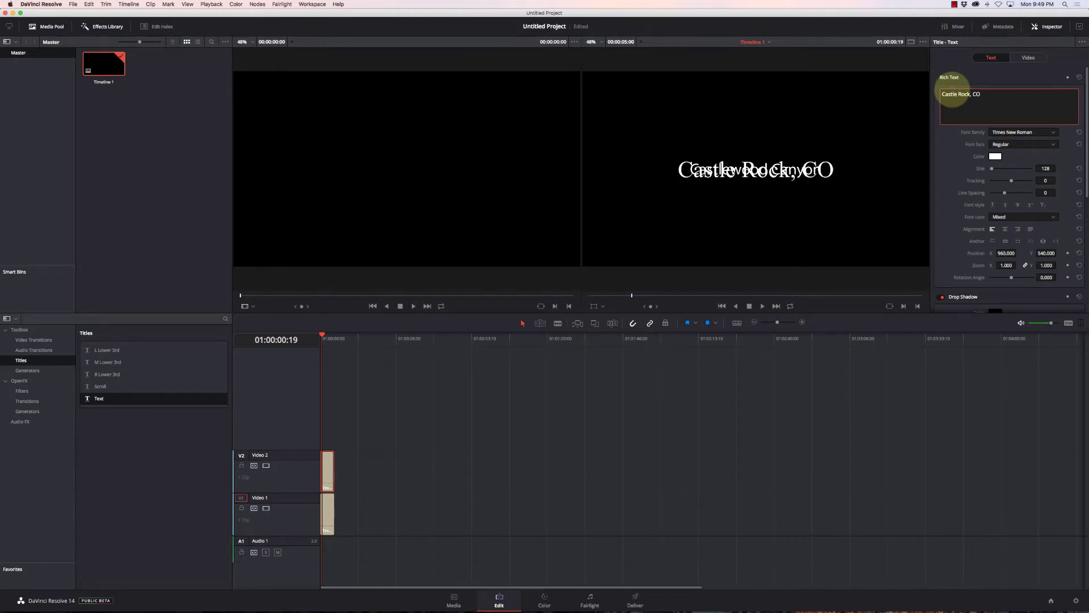
Give the second title Myriad Pro, a smaller size, and Position Y -99
left_click(1032, 132)
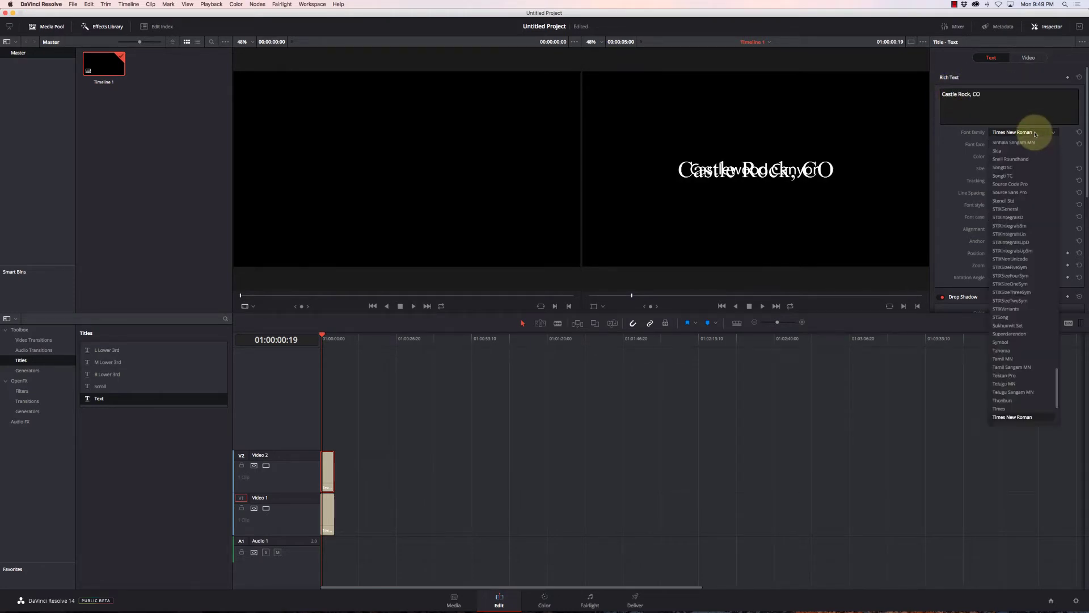
scroll(1036, 172, "up", 15)
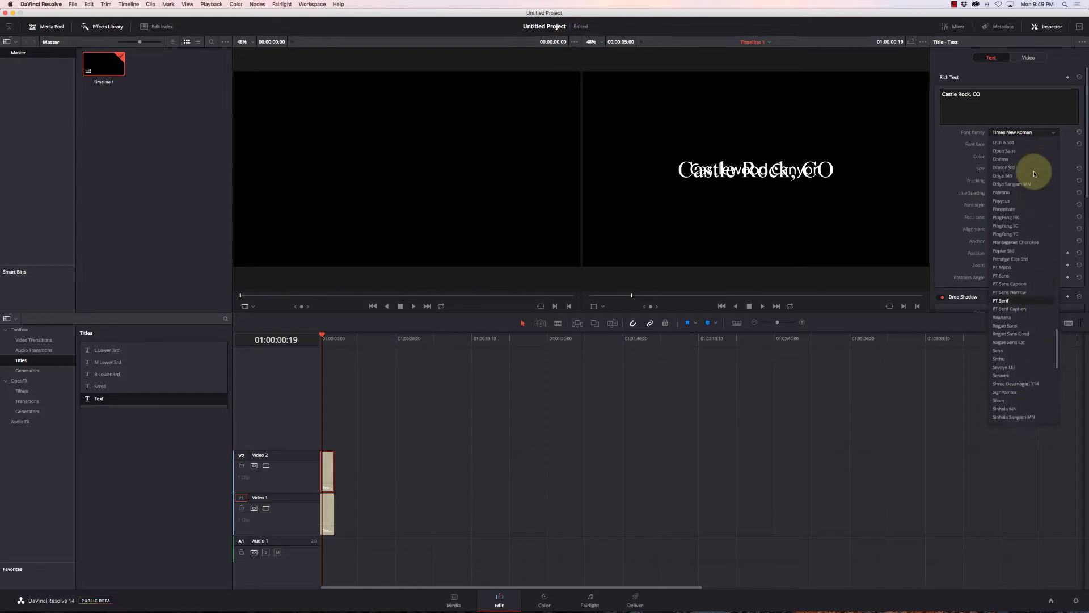
scroll(1034, 173, "up", 3)
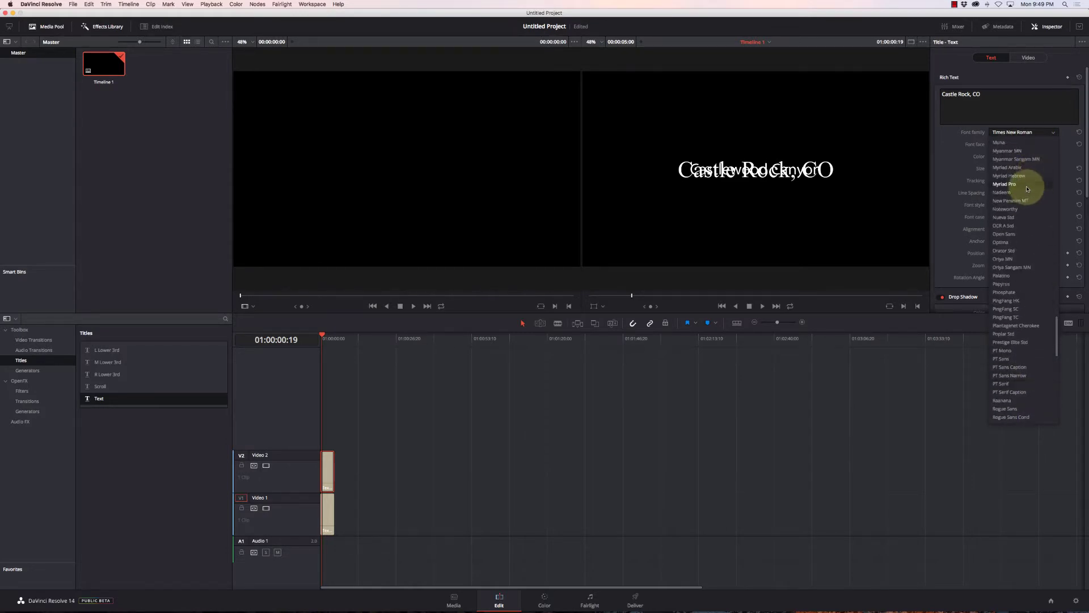
left_click(1028, 187)
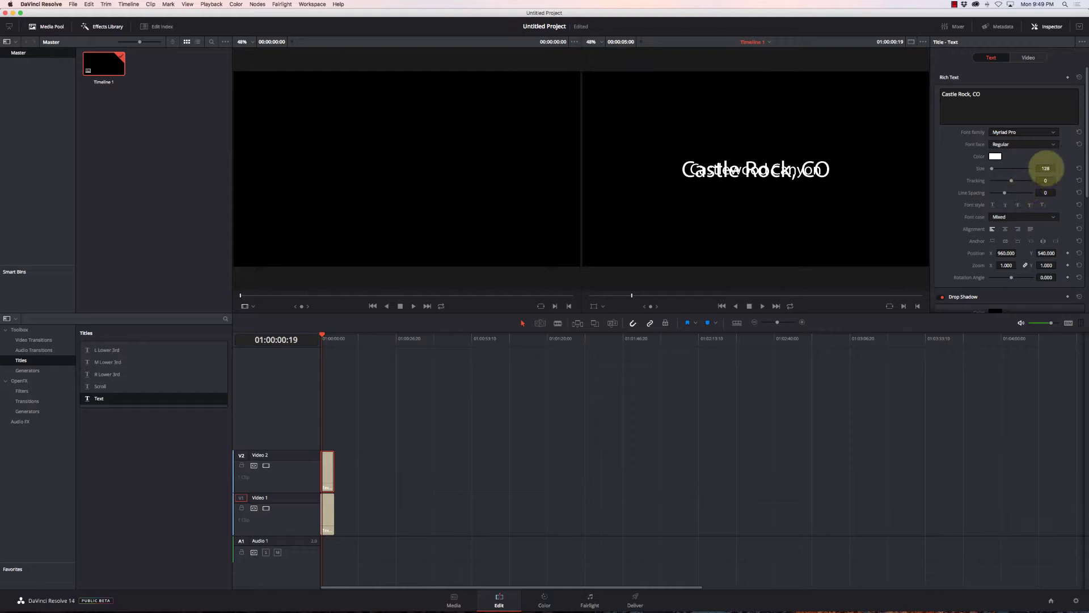
left_click_drag(1046, 170, 1025, 169)
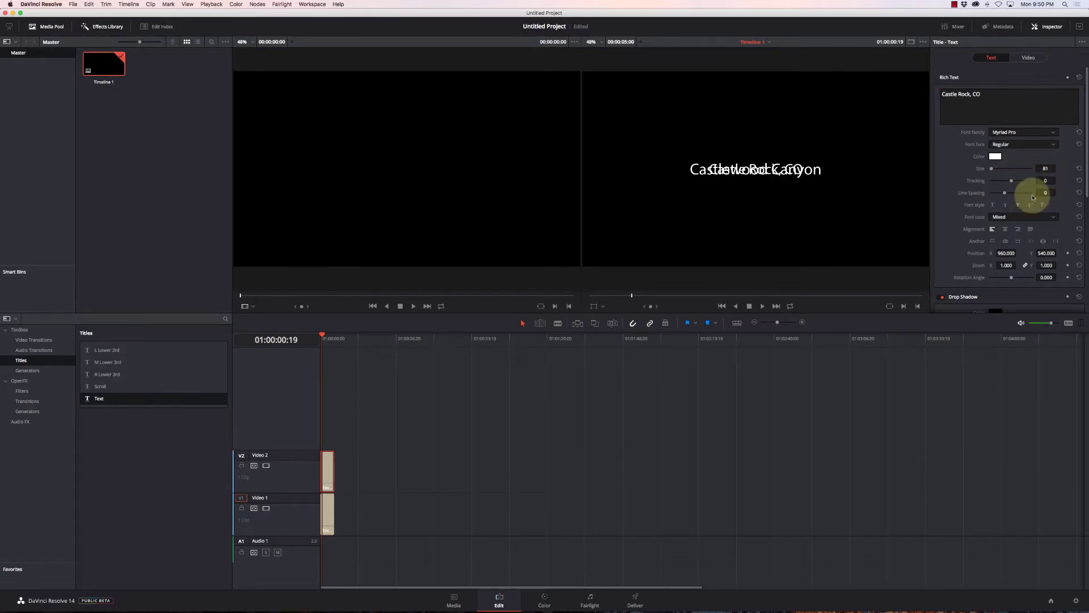
left_click(1031, 60)
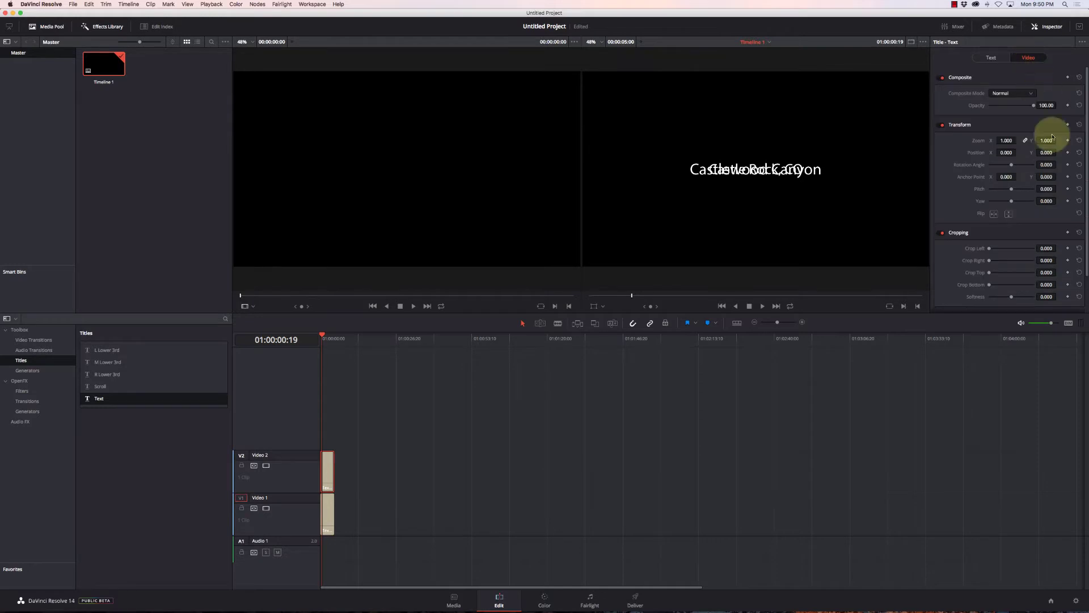
mouse_move(1047, 152)
left_mouse_down()
mouse_move(1002, 151)
mouse_move(1047, 151)
left_mouse_up()
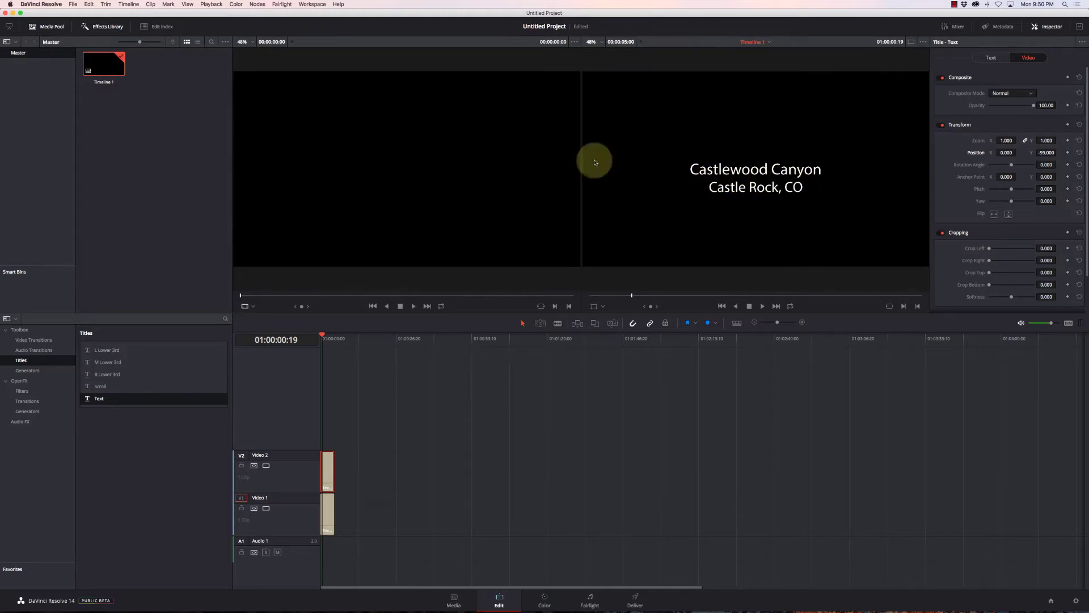
Add a Solid Color generator on a new Video 3 track above the titles
left_click(35, 373)
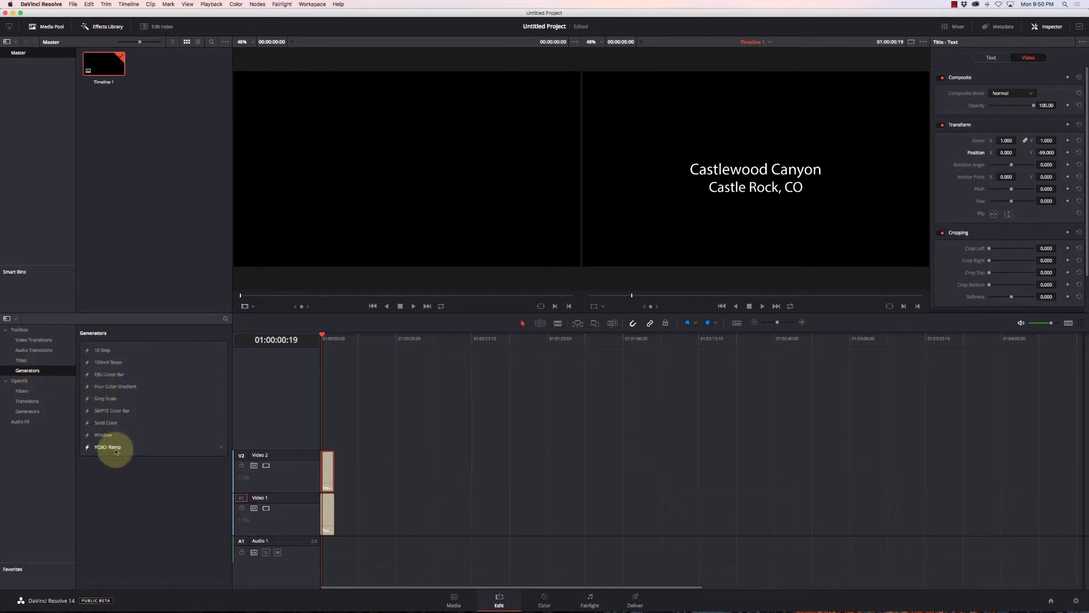
left_click_drag(116, 426, 318, 428)
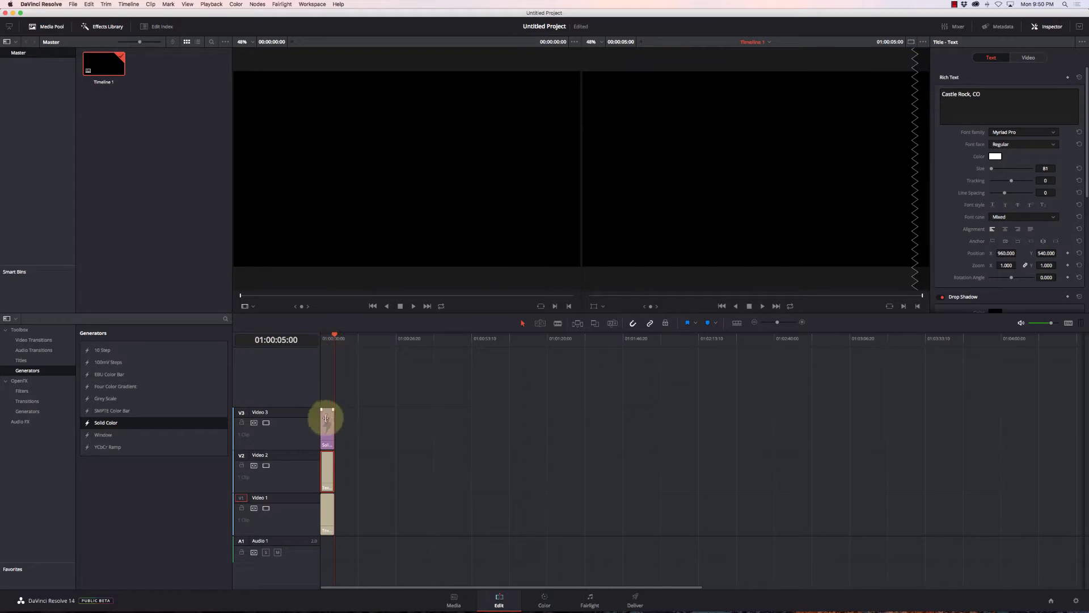
left_click(326, 421)
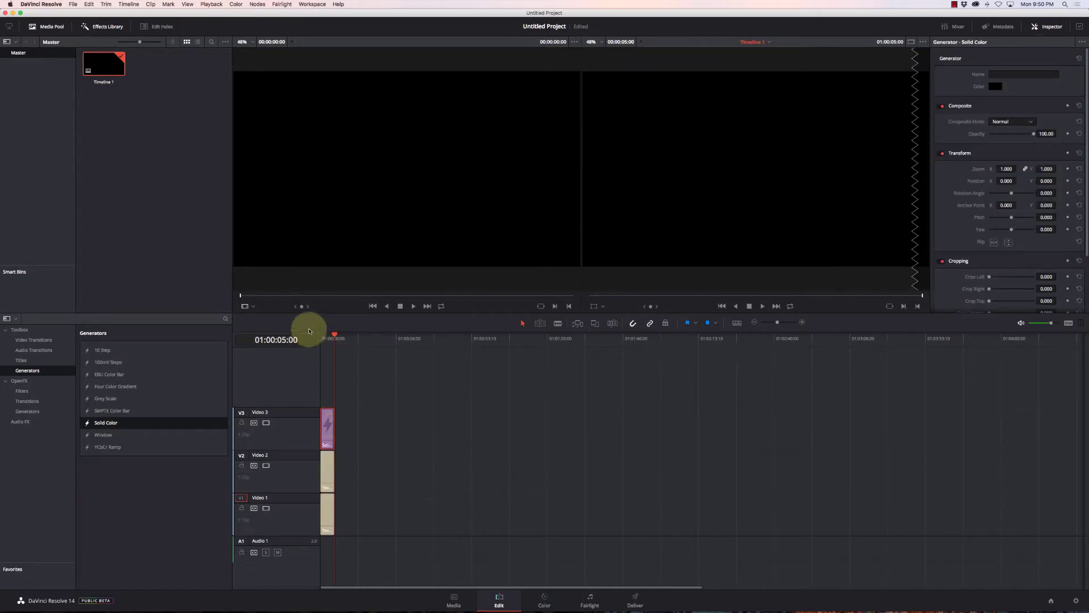
key("j")
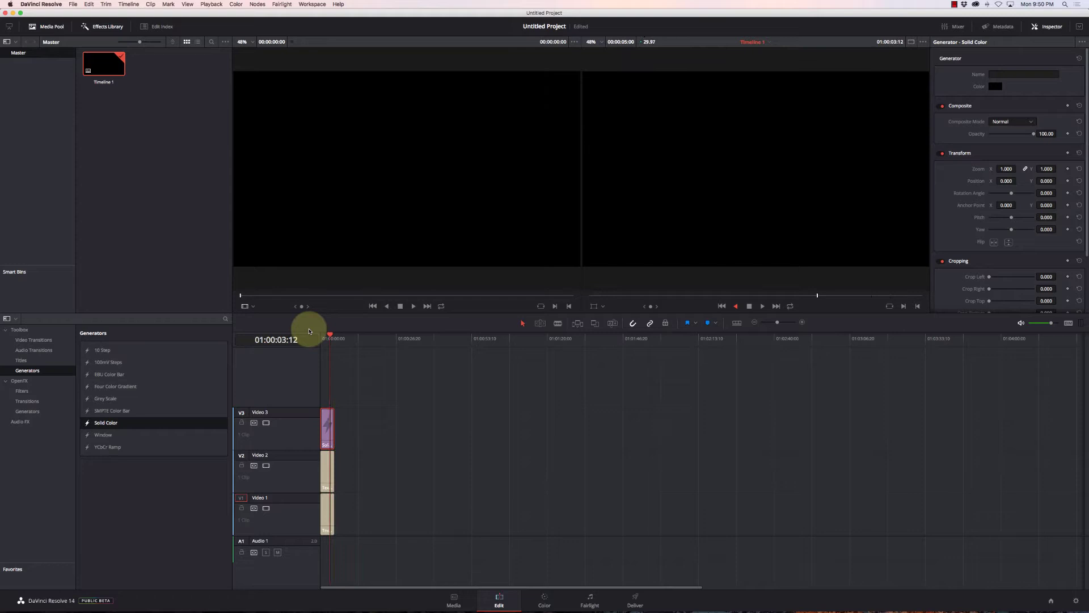
key("k")
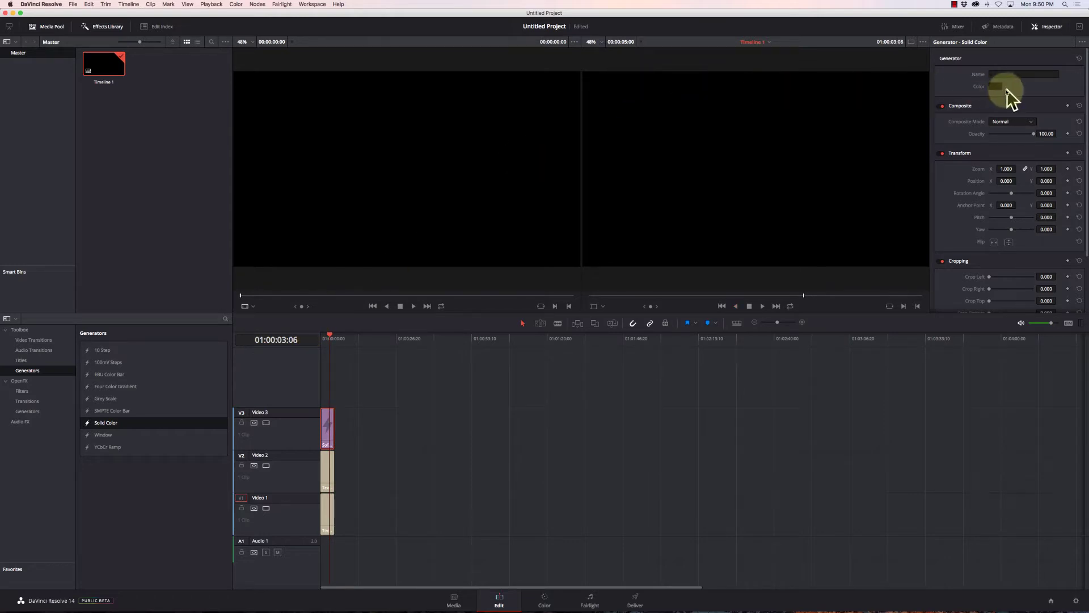
Set the solid's colour to red in the colour picker
left_click(995, 88)
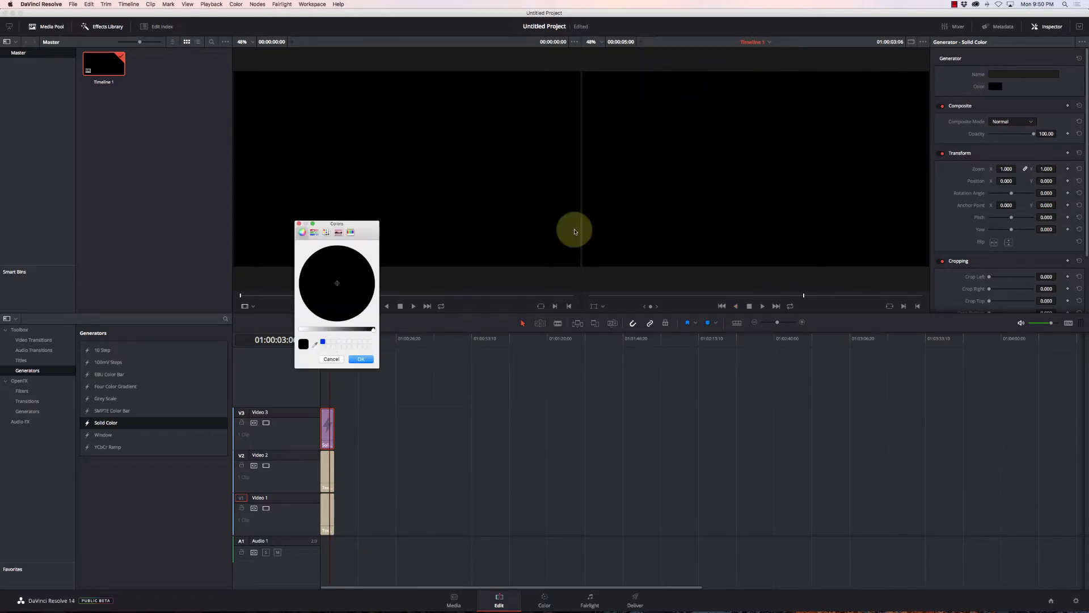
left_click_drag(373, 332, 255, 336)
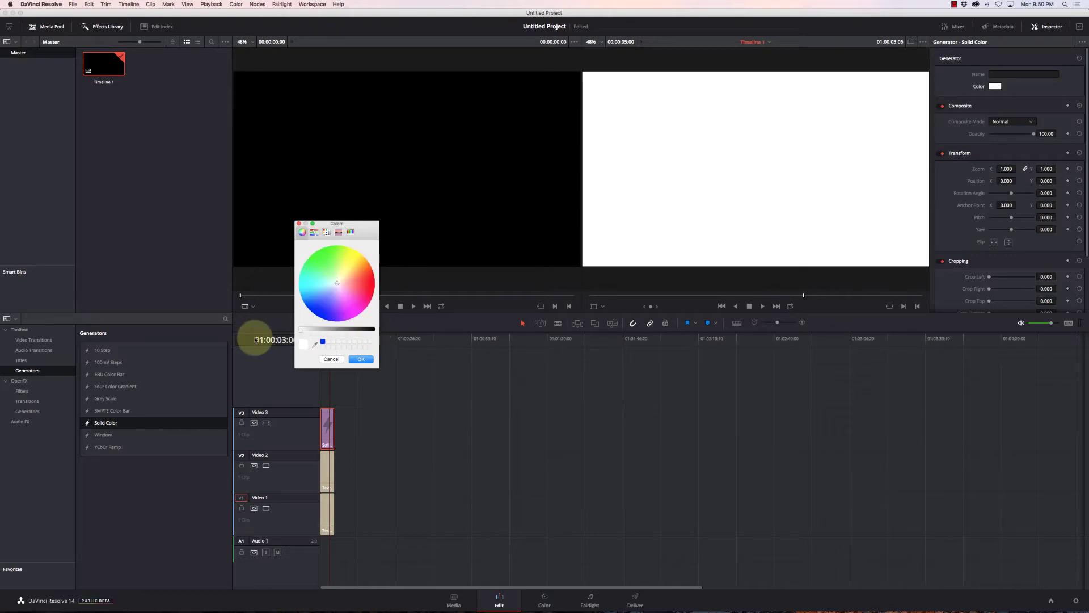
left_click(348, 261)
left_click_drag(348, 261, 354, 253)
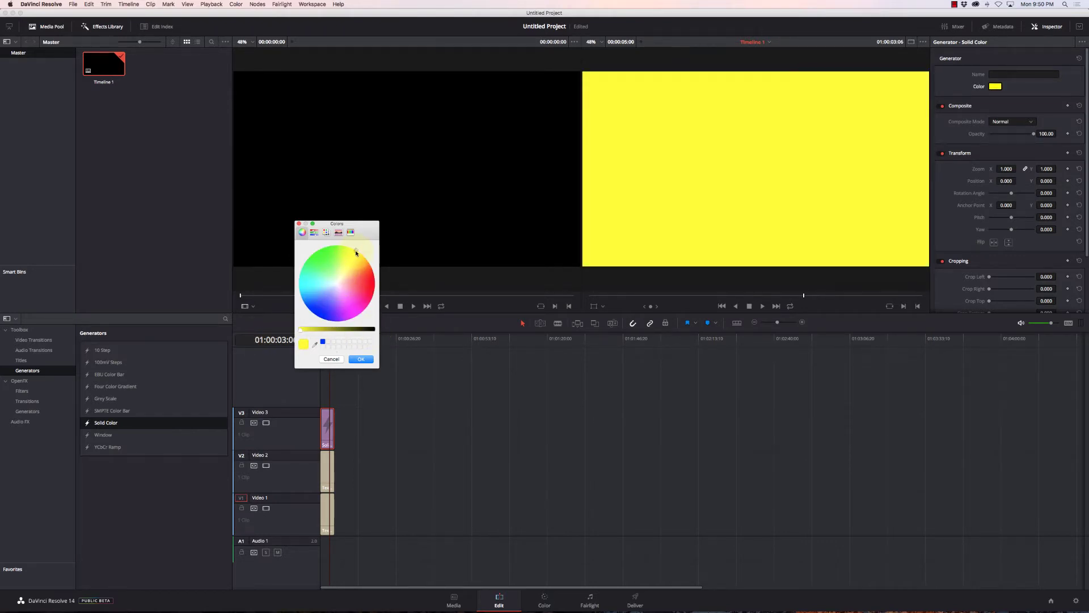
left_click_drag(357, 253, 376, 285)
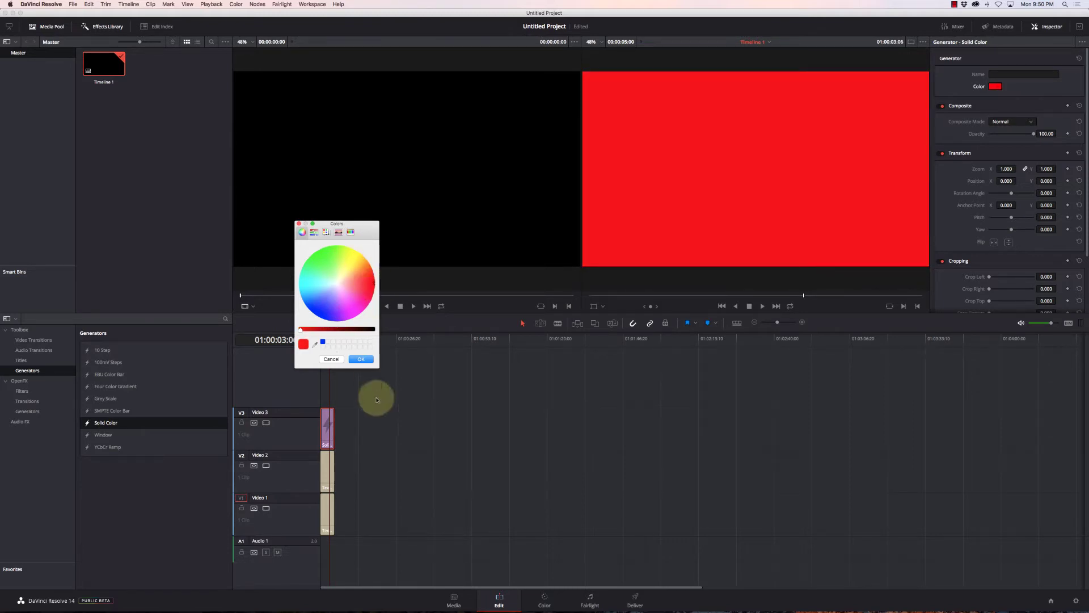
left_click(368, 360)
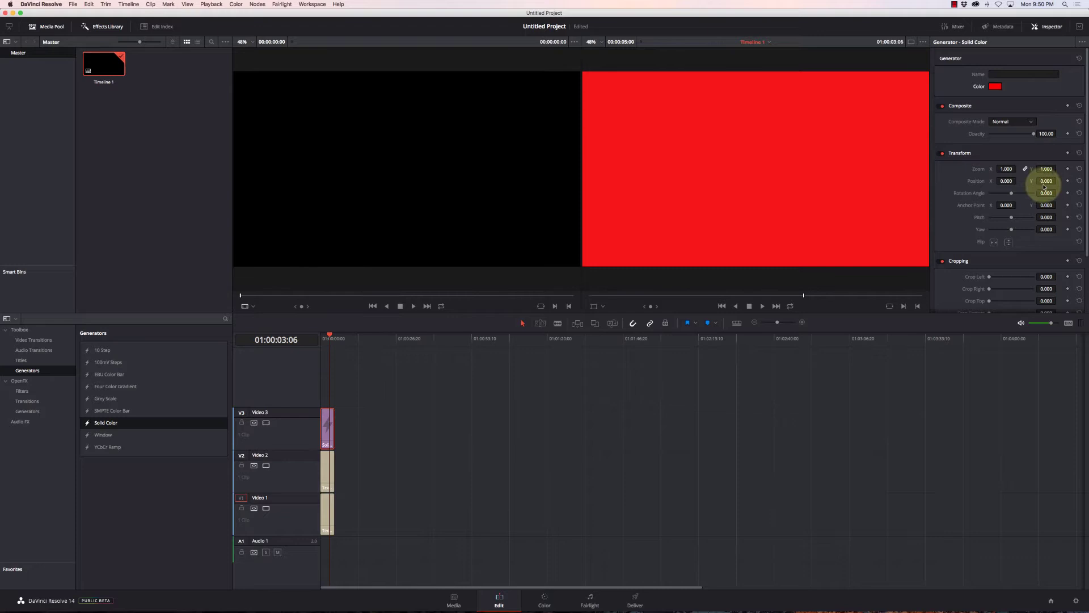
Unlink zoom and squash the red solid to Zoom X 0.380, Y 0.010, Position Y -55
scroll(1033, 170, "down", 1)
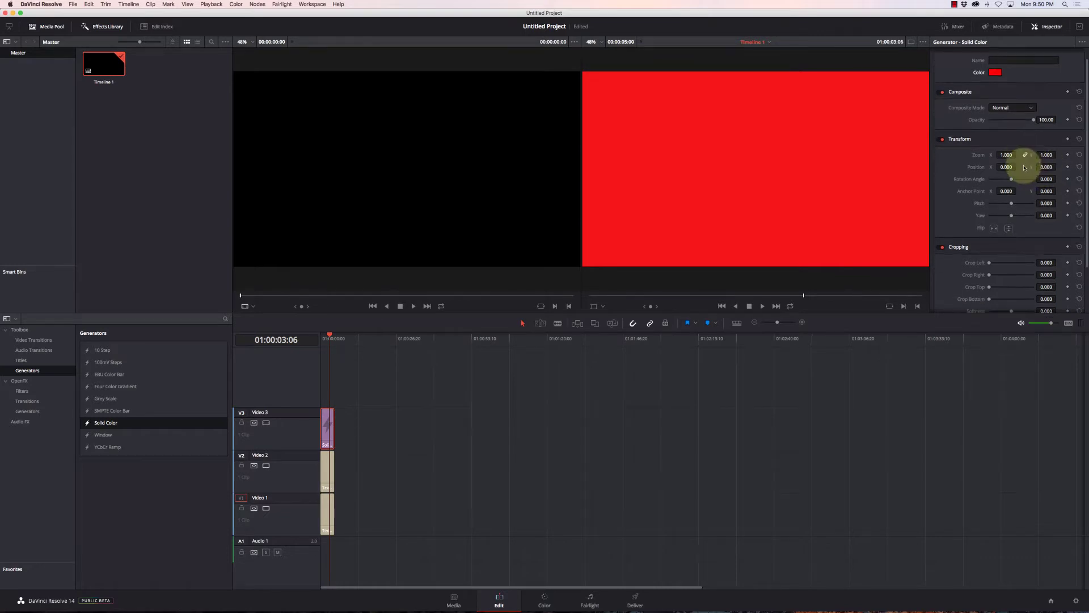
scroll(1025, 168, "up", 1)
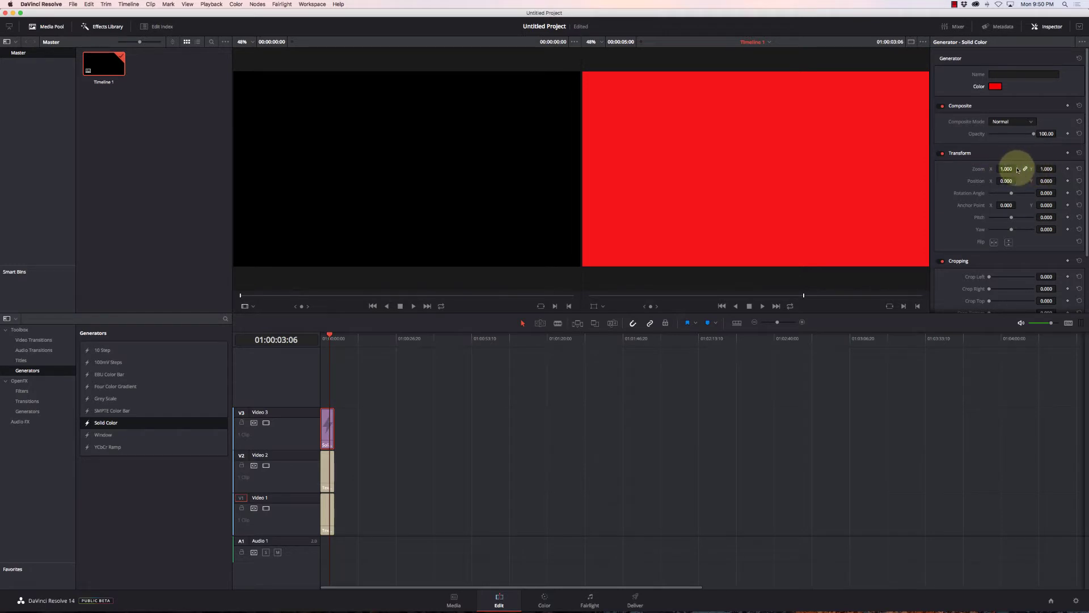
left_click(1025, 169)
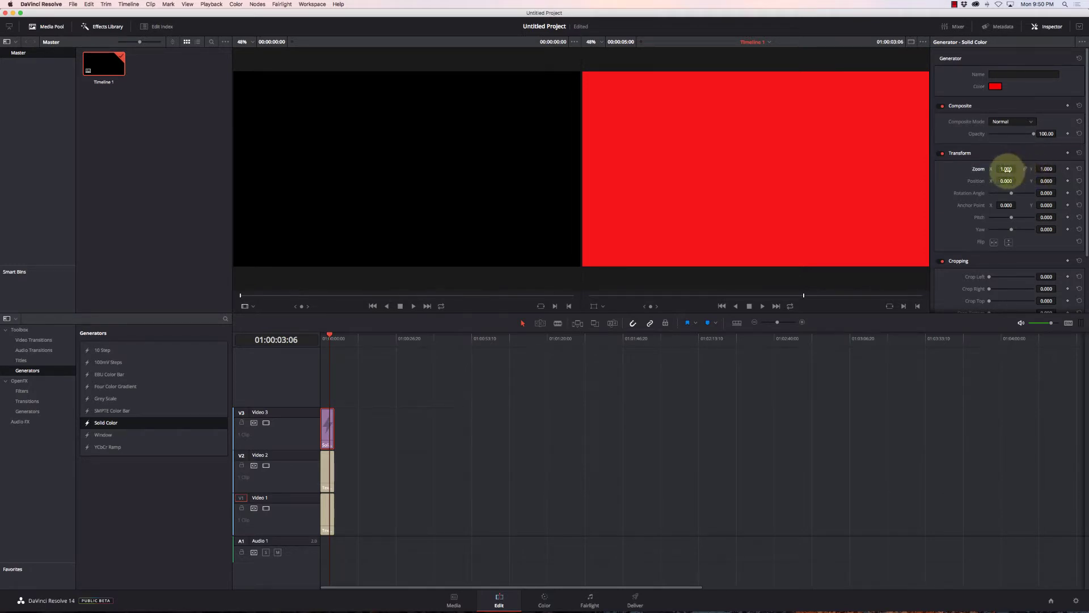
left_click_drag(1006, 169, 1048, 168)
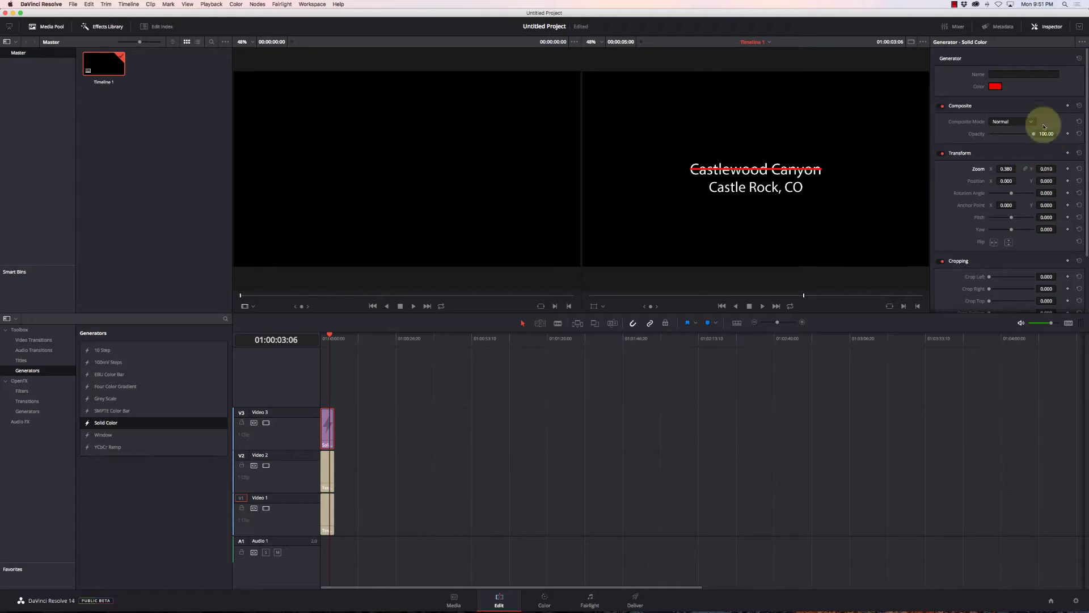
left_click_drag(1039, 181, 1040, 182)
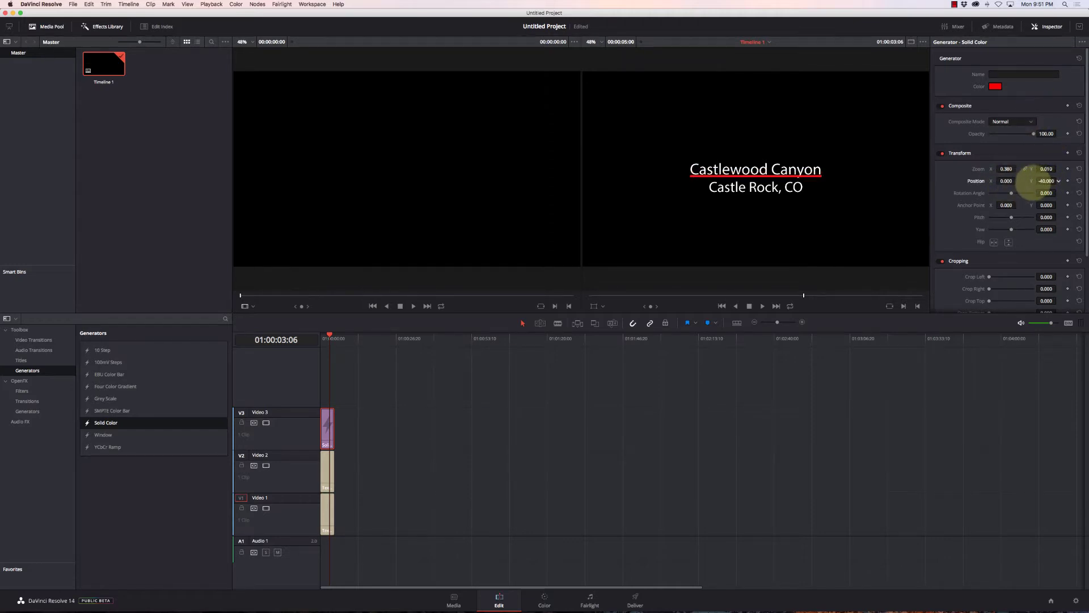
left_click_drag(1028, 185, 1028, 182)
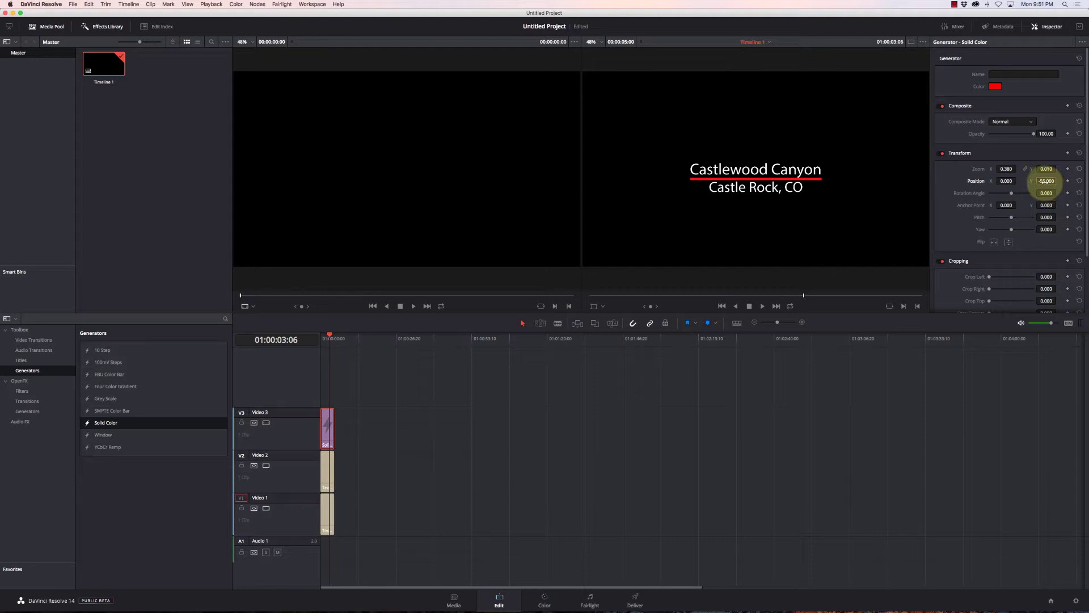
key("Return")
key("super+z")
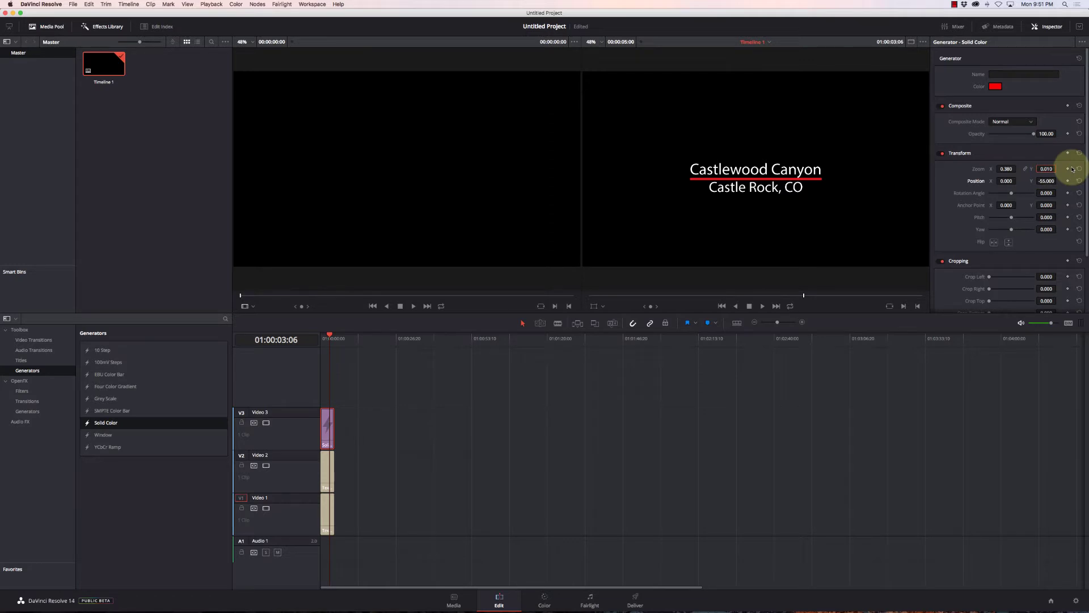
key("Return")
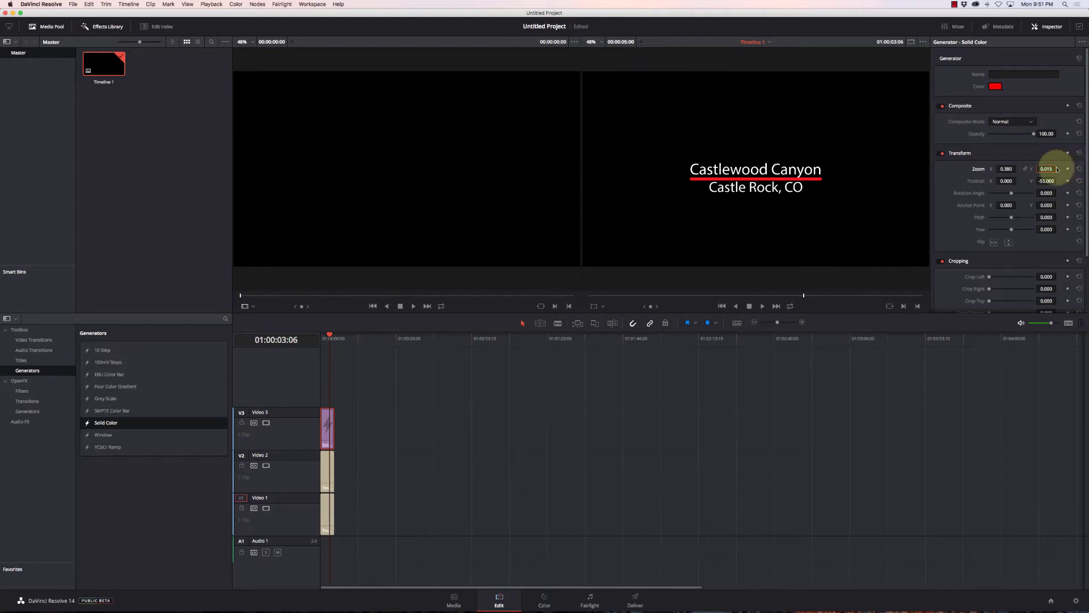
left_click_drag(1048, 169, 1047, 169)
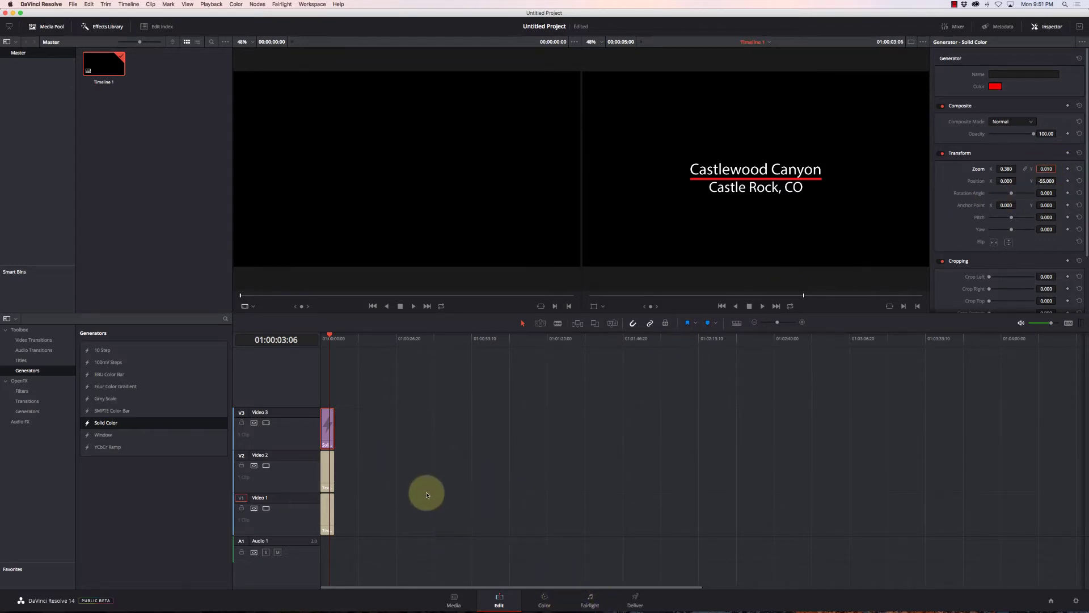
Save the untitled work as the Titles project and open Castlewood Canyon
left_click(1052, 601)
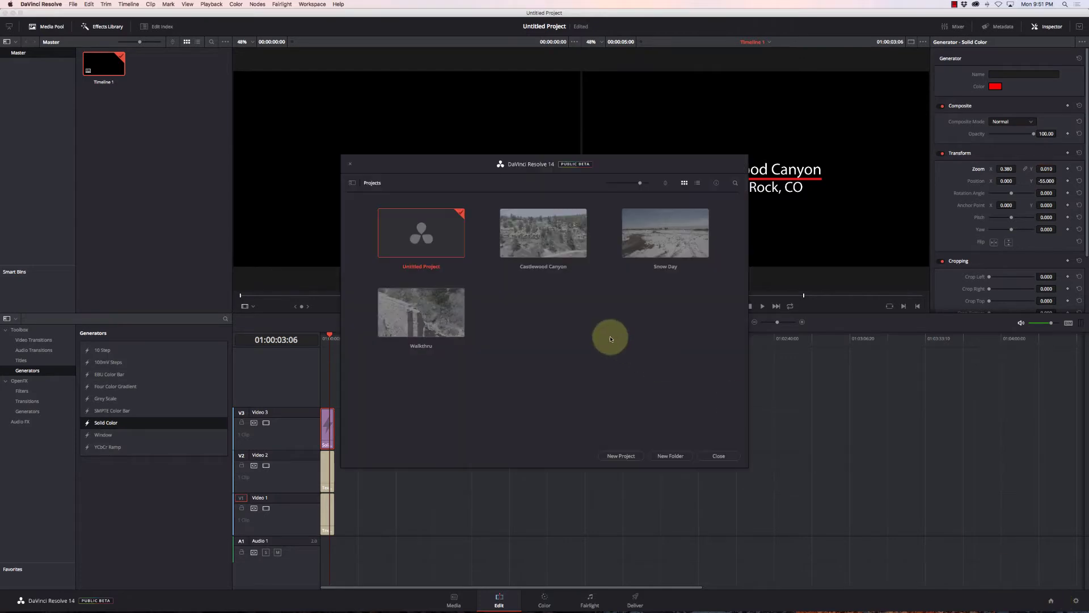
double_click(537, 243)
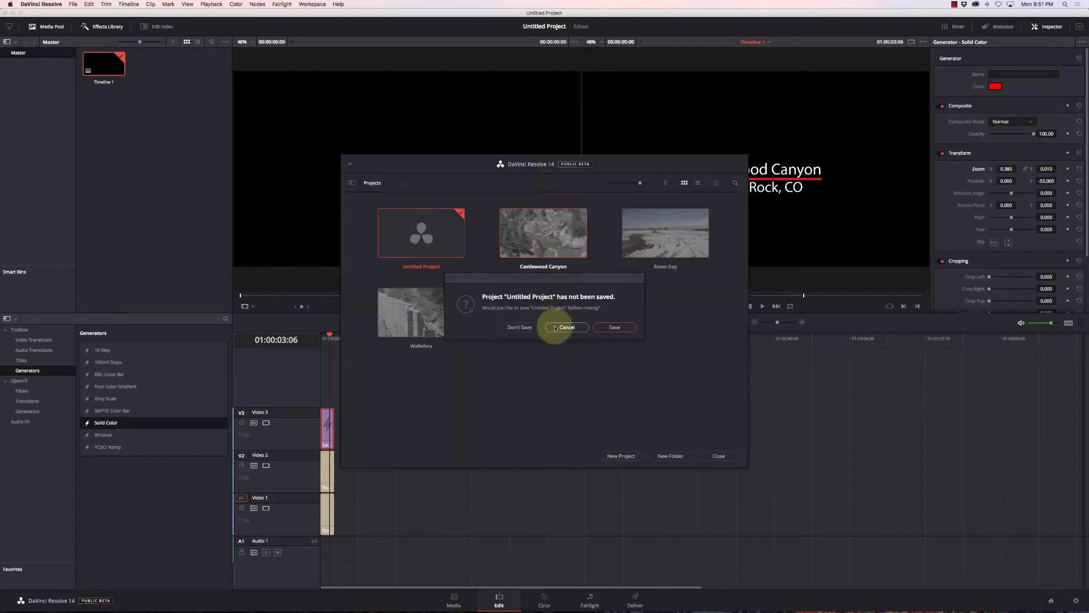
left_click(615, 328)
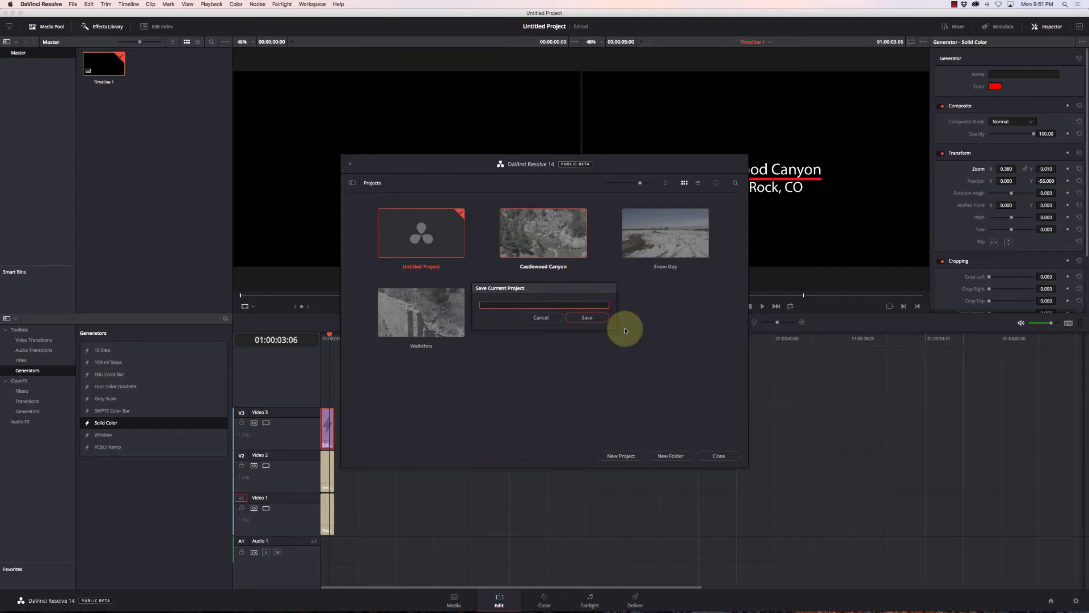
key("Return")
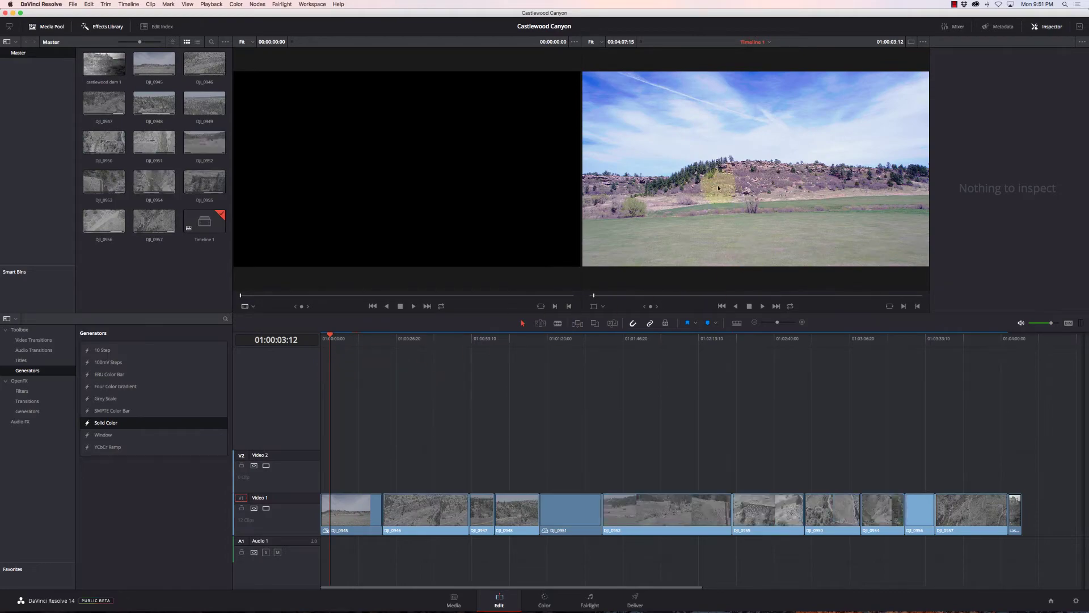
mouse_move(329, 337)
left_mouse_down()
mouse_move(544, 340)
mouse_move(297, 355)
mouse_move(333, 358)
mouse_move(316, 336)
left_mouse_up()
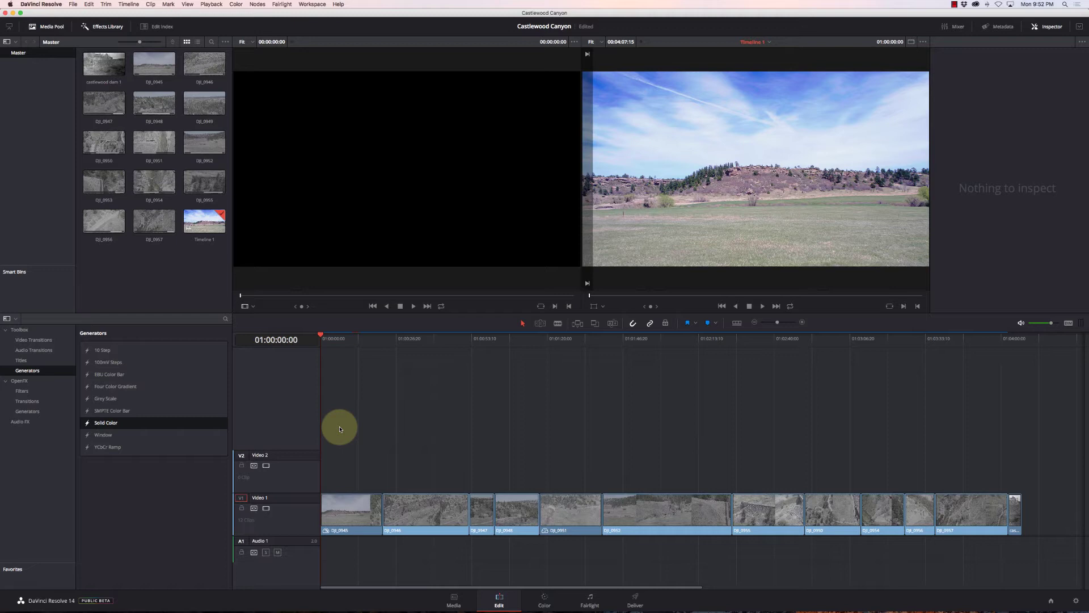
Reopen the Titles project, saving Castlewood Canyon, and copy its three title clips
left_click(1050, 601)
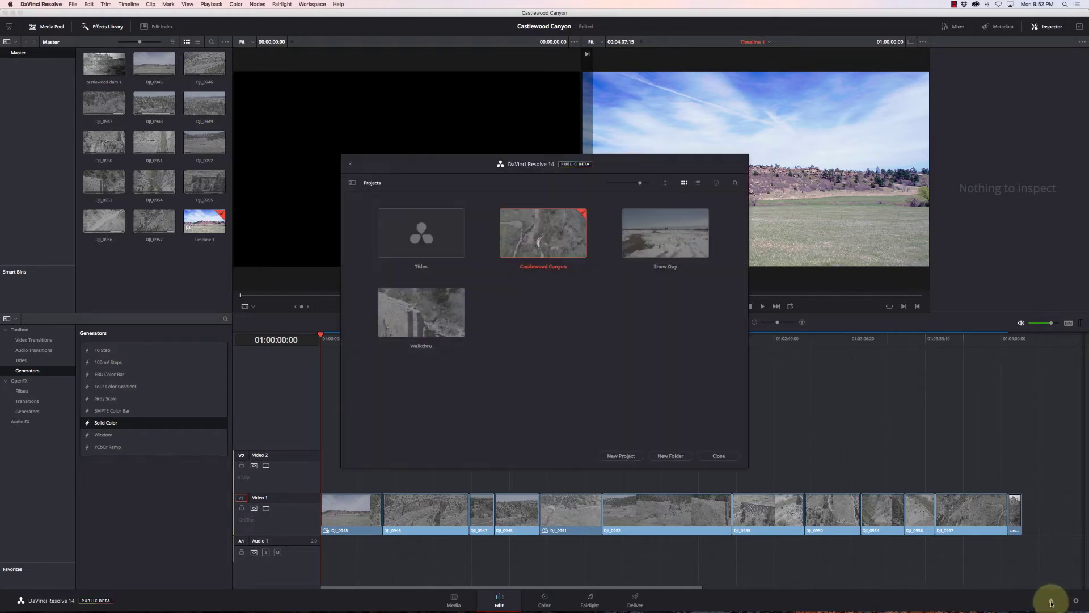
double_click(434, 230)
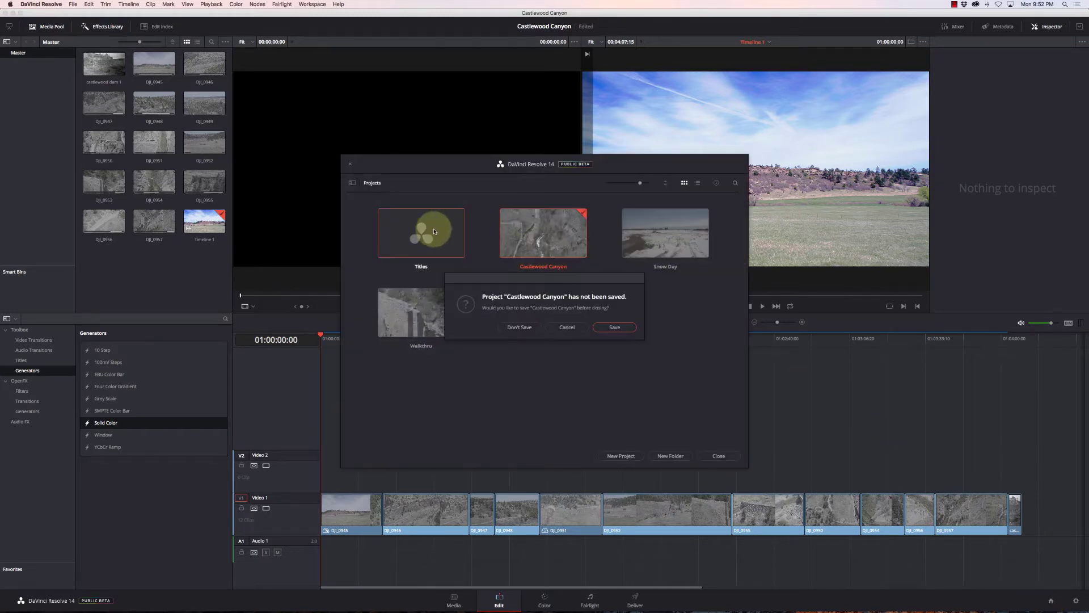
left_click(615, 326)
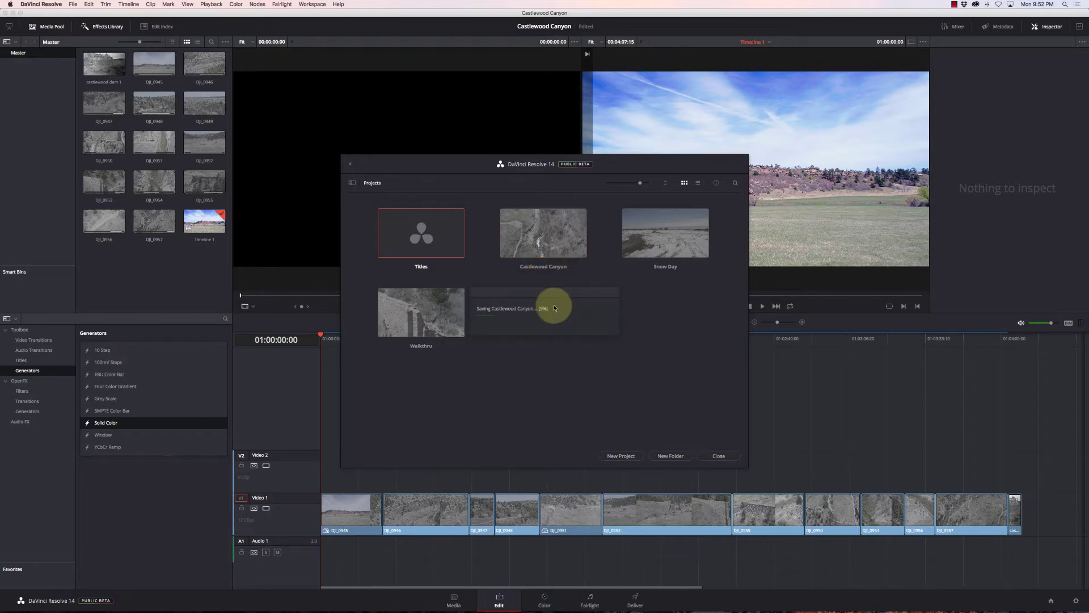
left_click_drag(361, 517, 320, 417)
key("super+c")
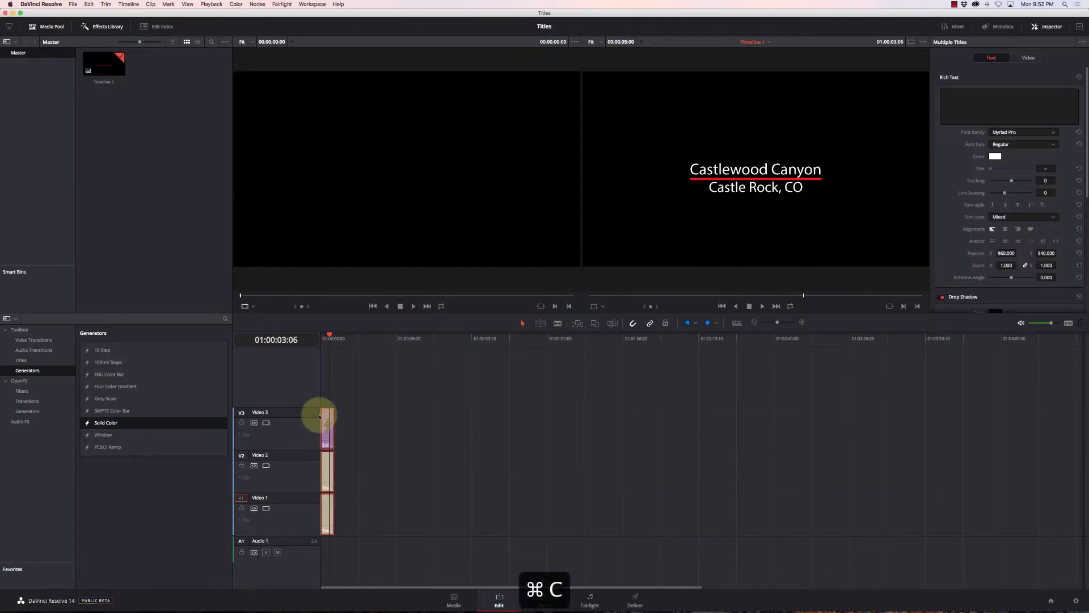
Paste the title clips into Castlewood Canyon past the last shot and select them
left_click(1051, 602)
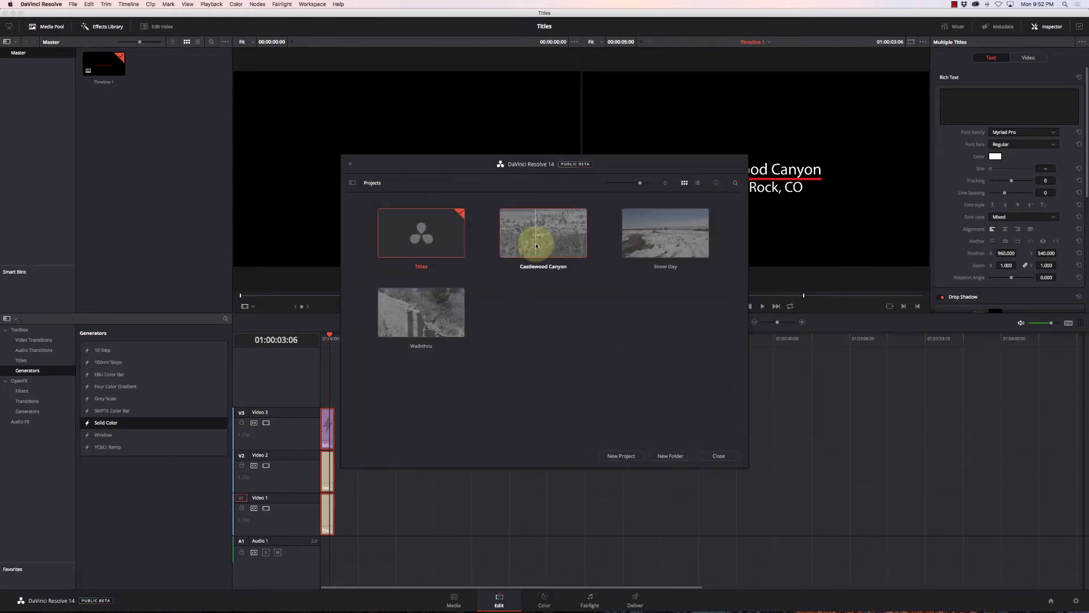
double_click(537, 246)
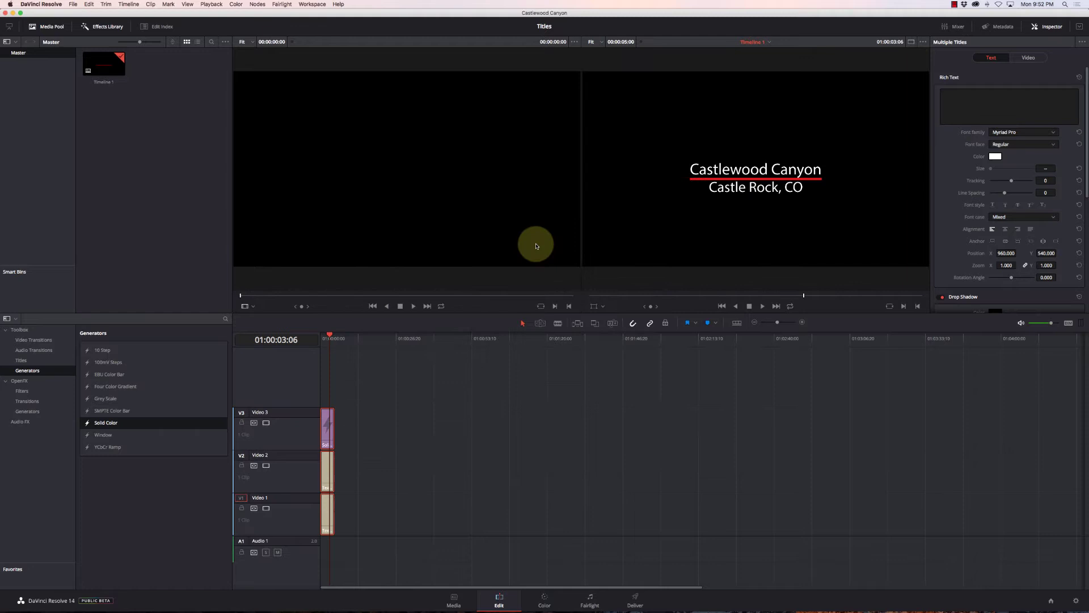
scroll(511, 416, "right", 5)
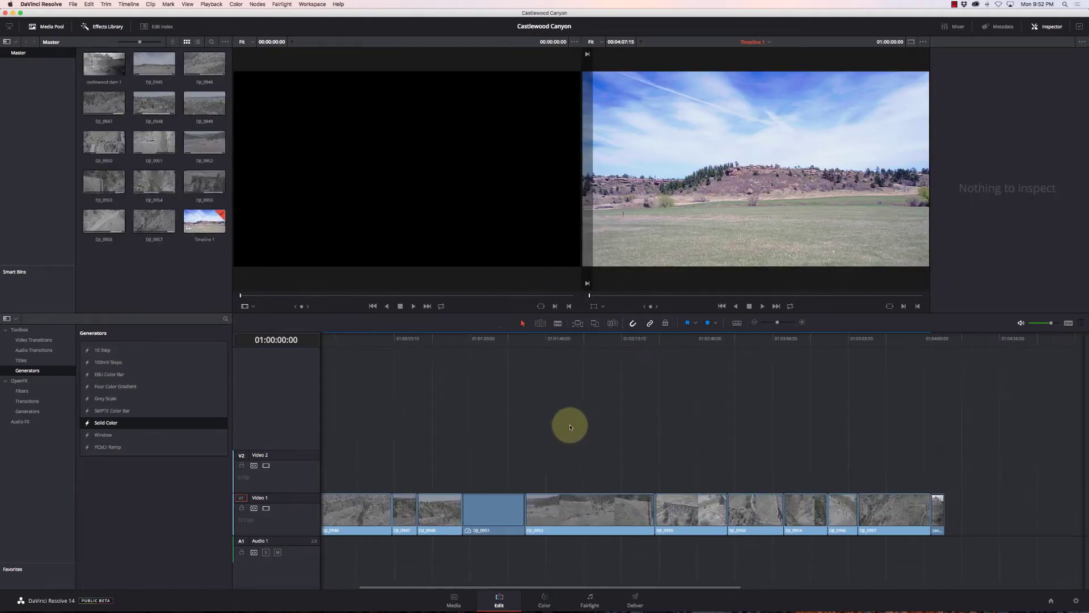
left_click(908, 347)
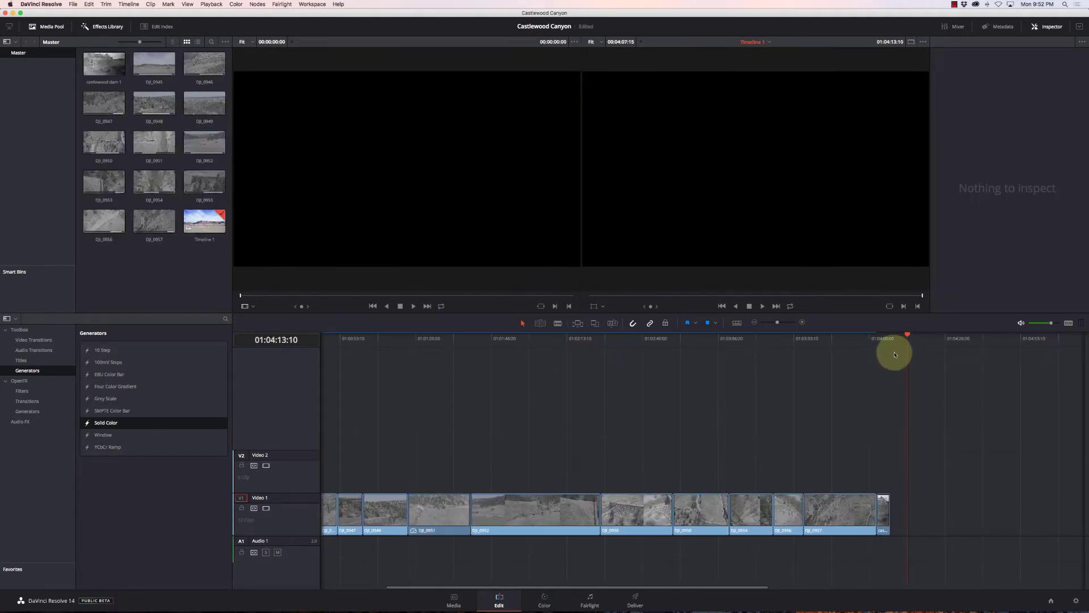
key("super+v")
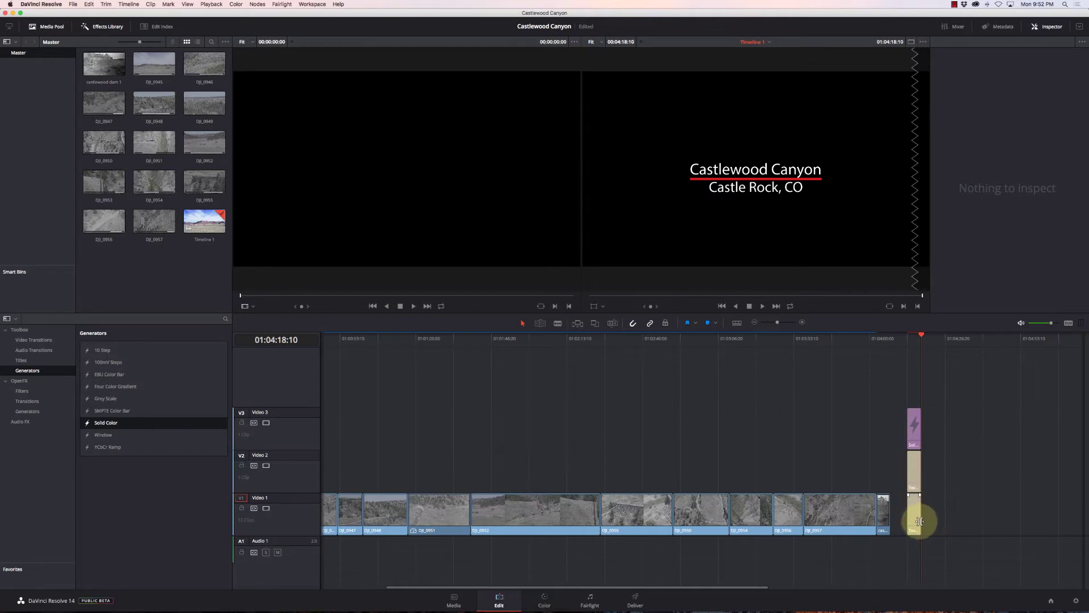
left_click_drag(942, 524, 324, 341)
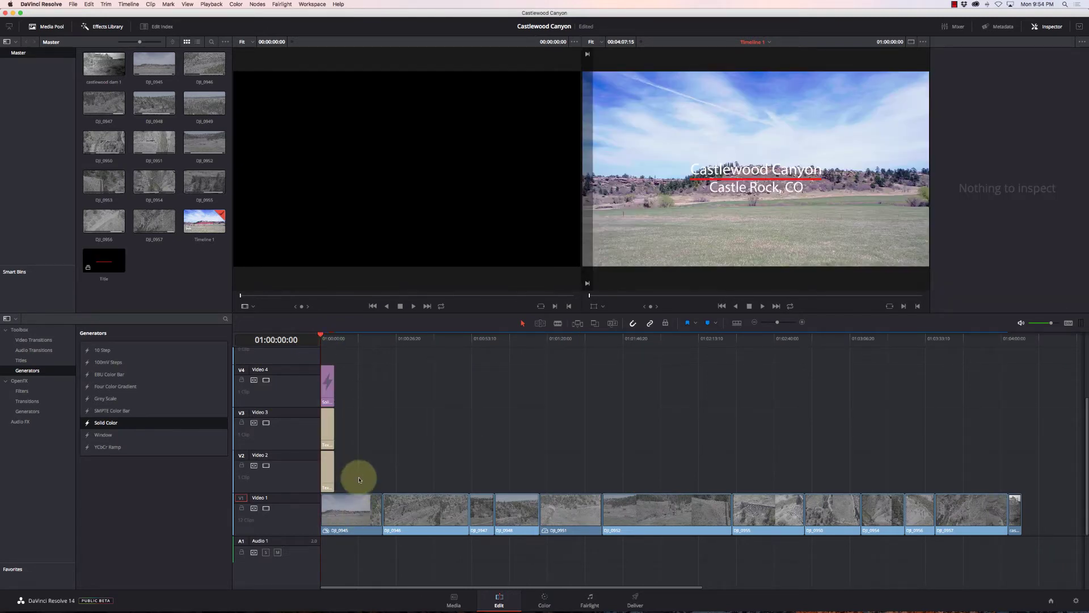
Move the title clips to the lower-right corner at Position 560 / -357
left_click_drag(359, 479, 321, 376)
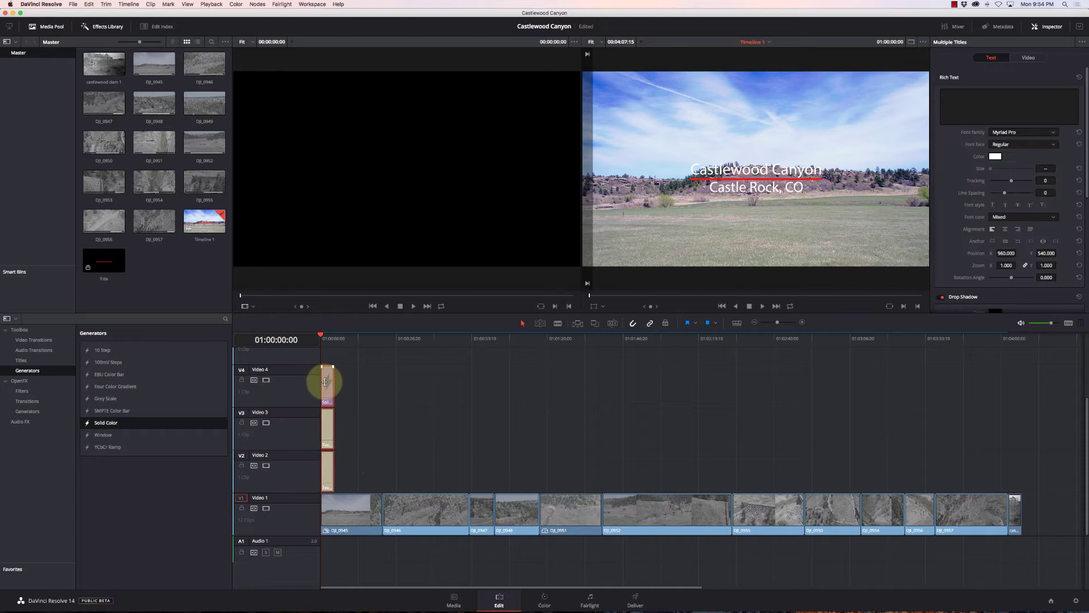
left_click(1031, 58)
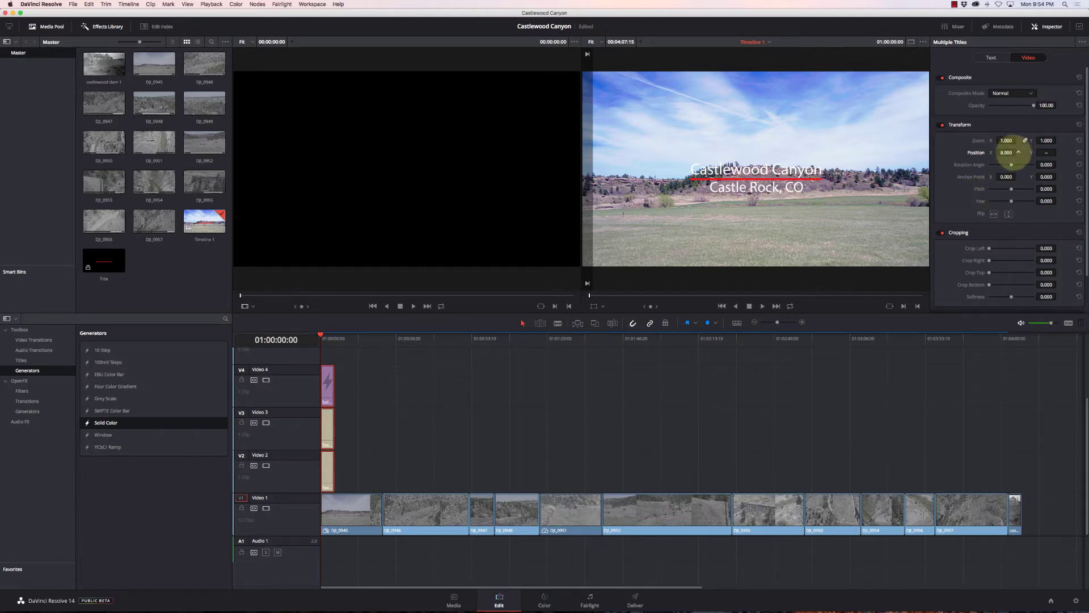
left_click_drag(1012, 152, 674, 309)
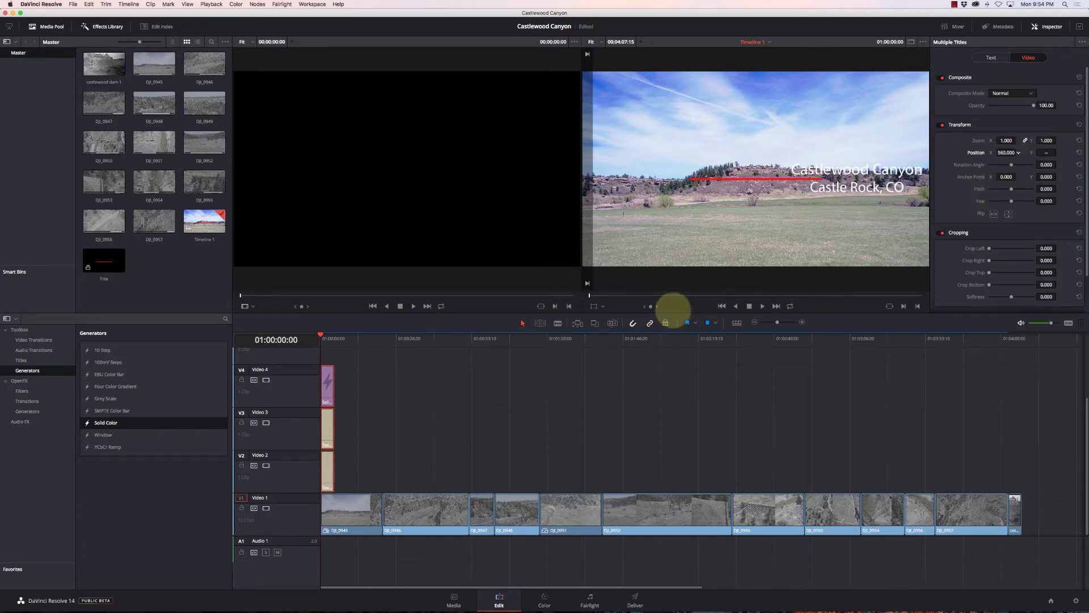
left_click_drag(1046, 152, 909, 162)
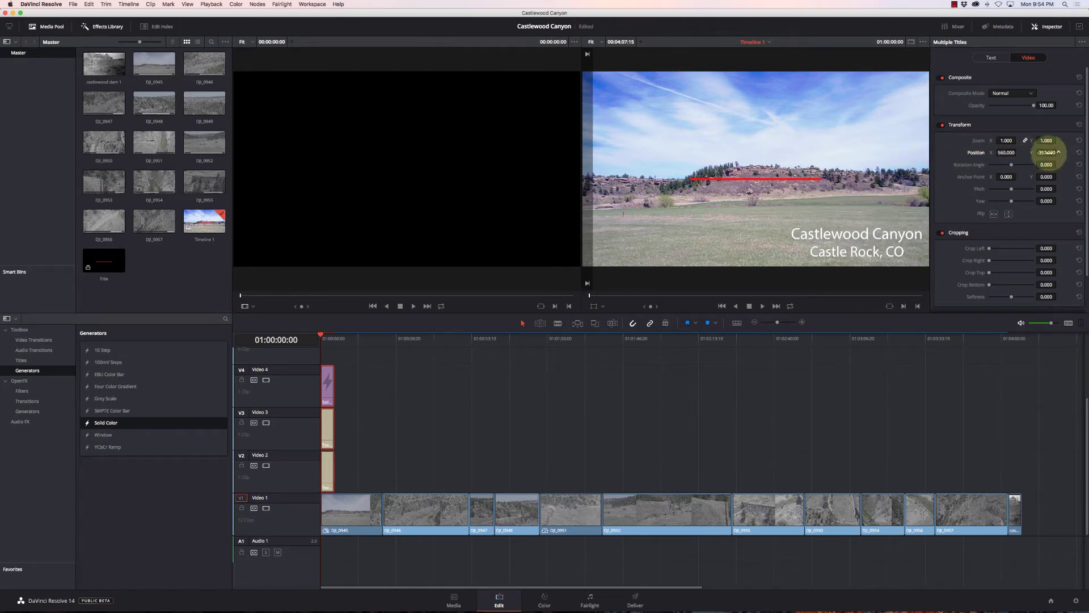
Move the red line's Solid Color clip to Position 557 / -410, beneath the title
left_click(363, 398)
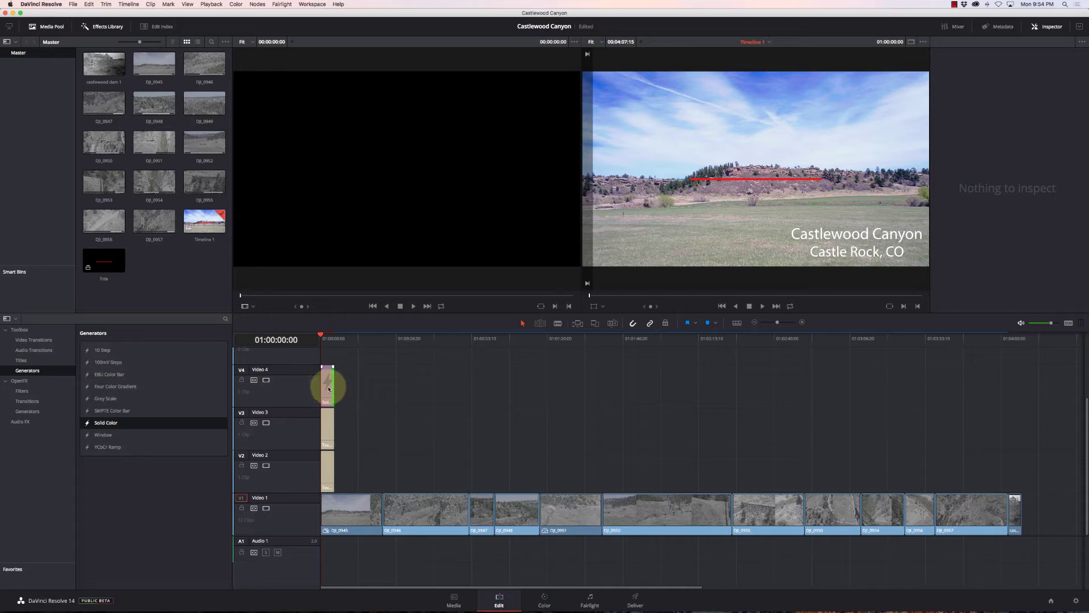
left_click(328, 389)
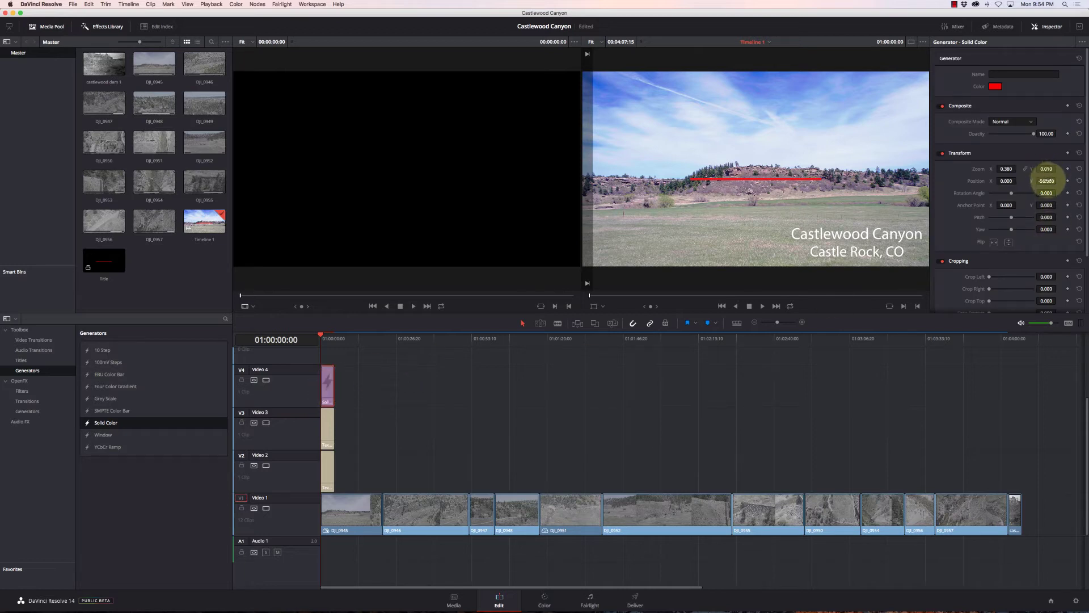
left_click_drag(1046, 181, 366, 329)
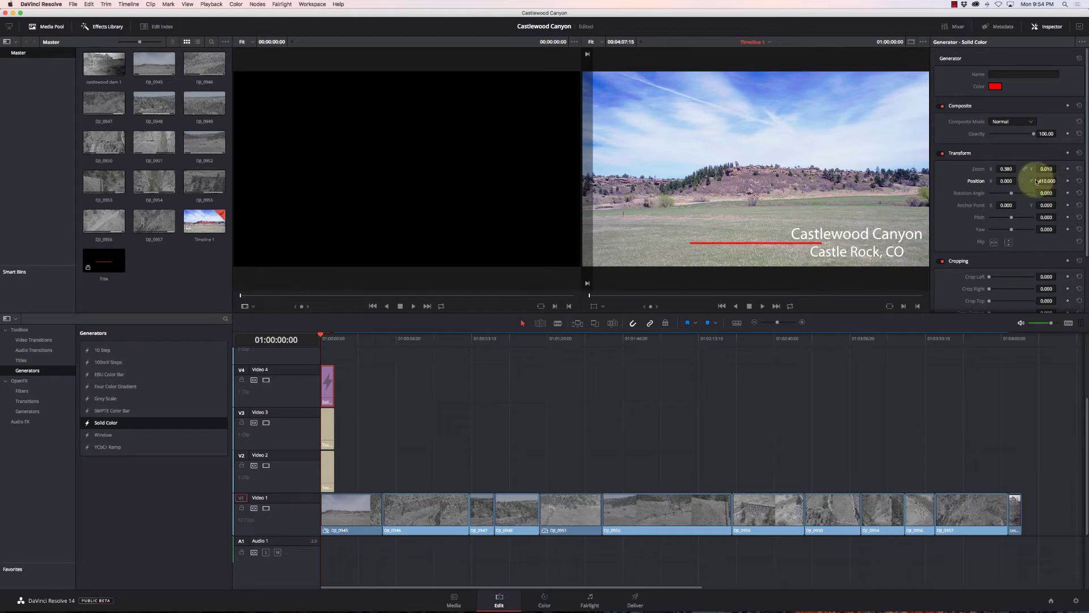
left_click_drag(993, 182, 1084, 200)
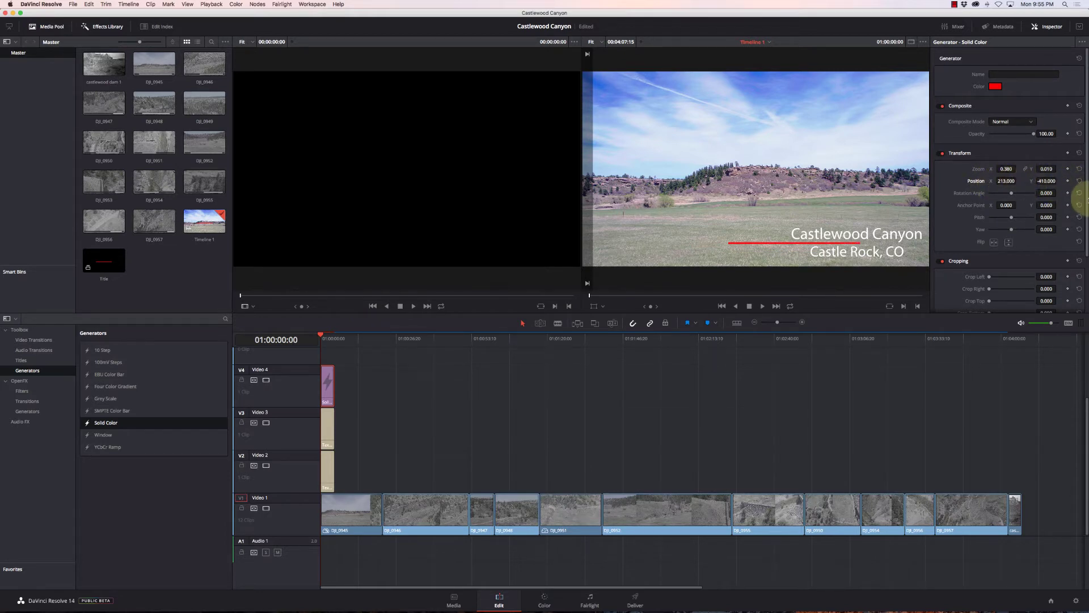
left_click_drag(999, 182, 590, 305)
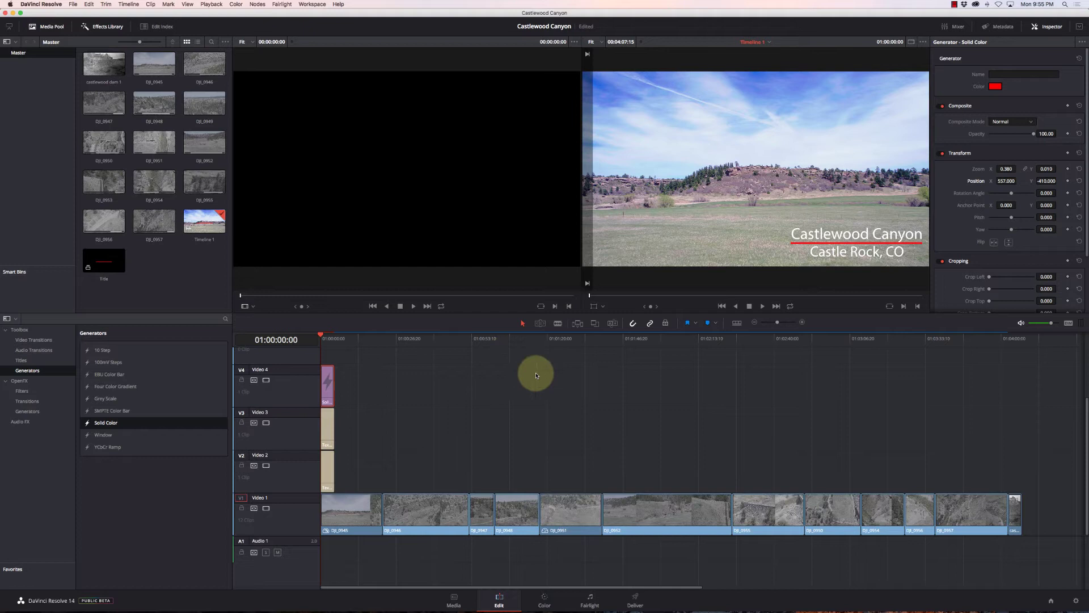
Preview the opening lower third, then zoom in on the title clips
key("space")
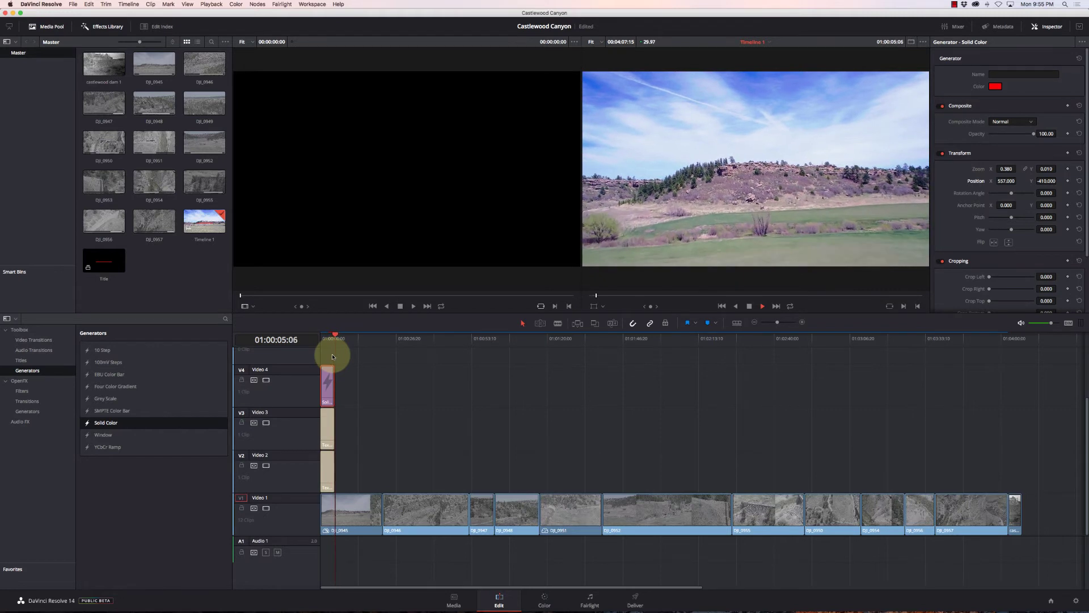
key("space")
left_click_drag(335, 336, 312, 336)
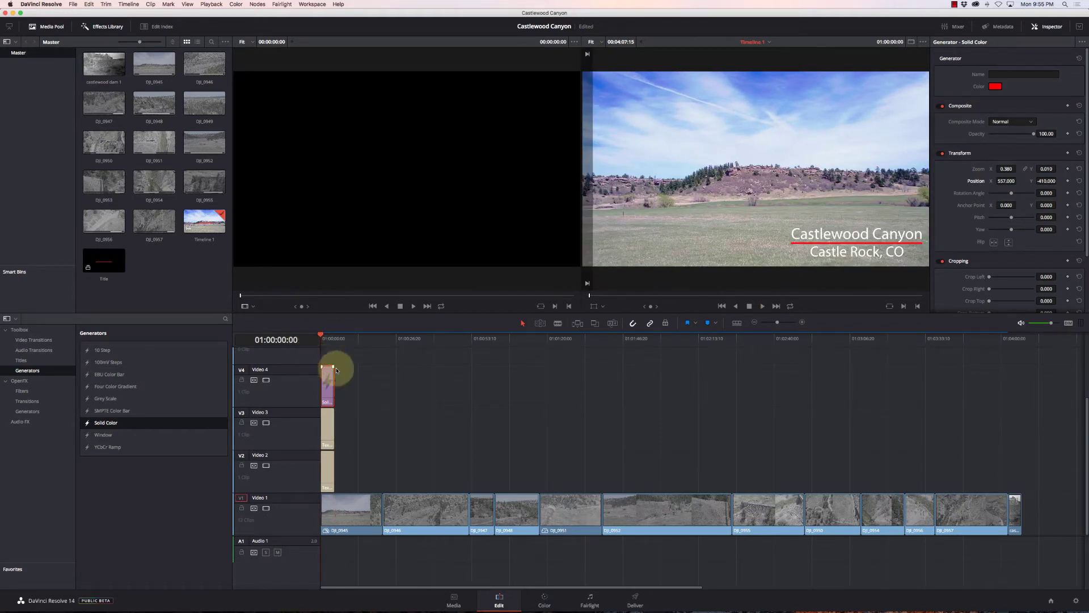
left_click(802, 323)
left_click(802, 322)
left_click(802, 322)
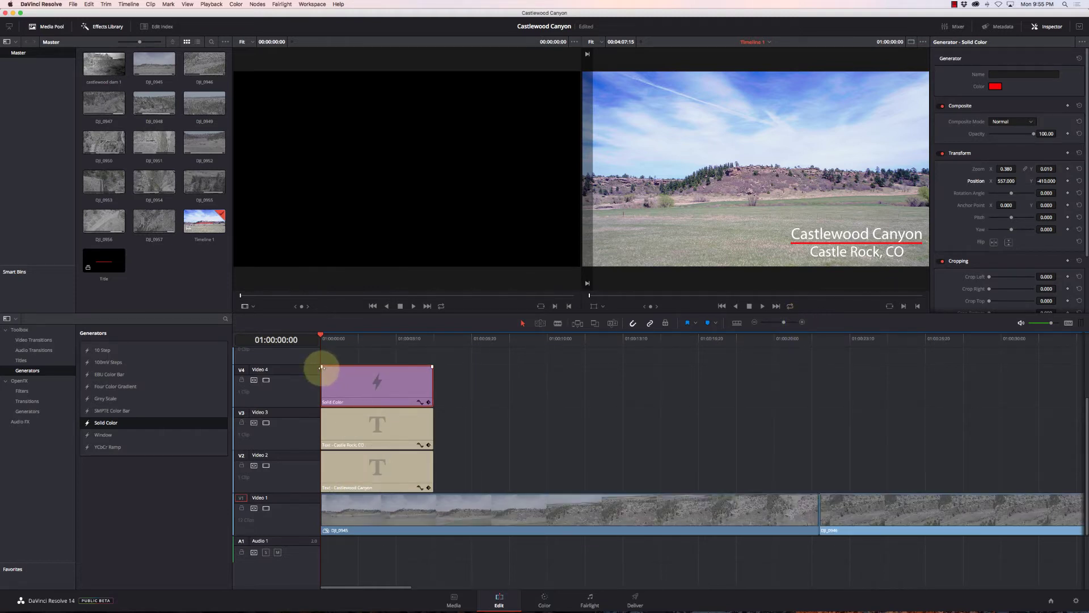
Add roughly 10-frame fade-ins and fade-outs to the red line and both title clips
left_click_drag(321, 367, 325, 368)
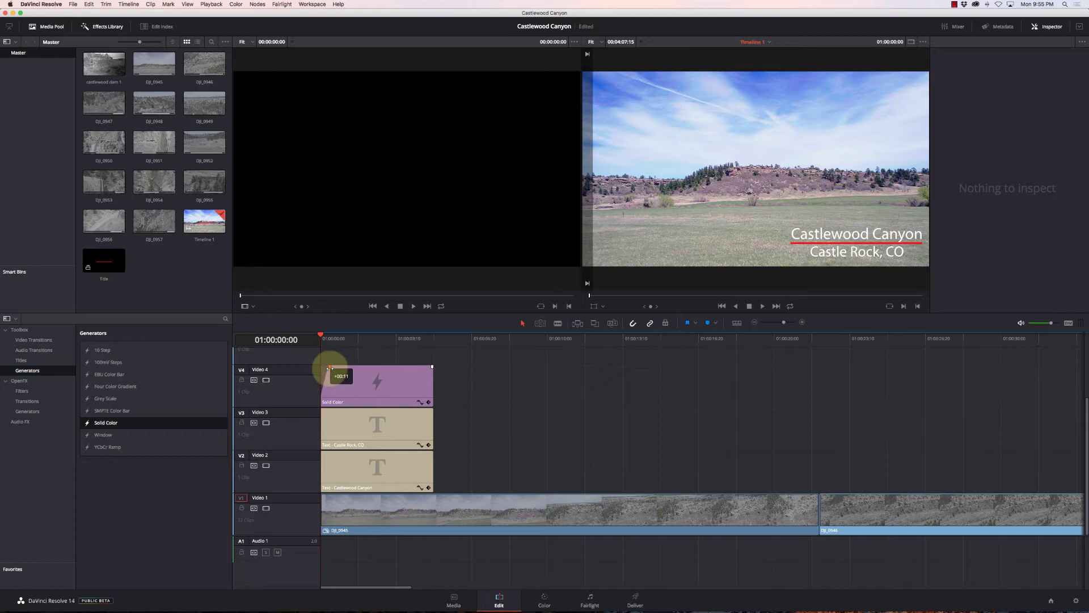
left_click_drag(329, 367, 328, 411)
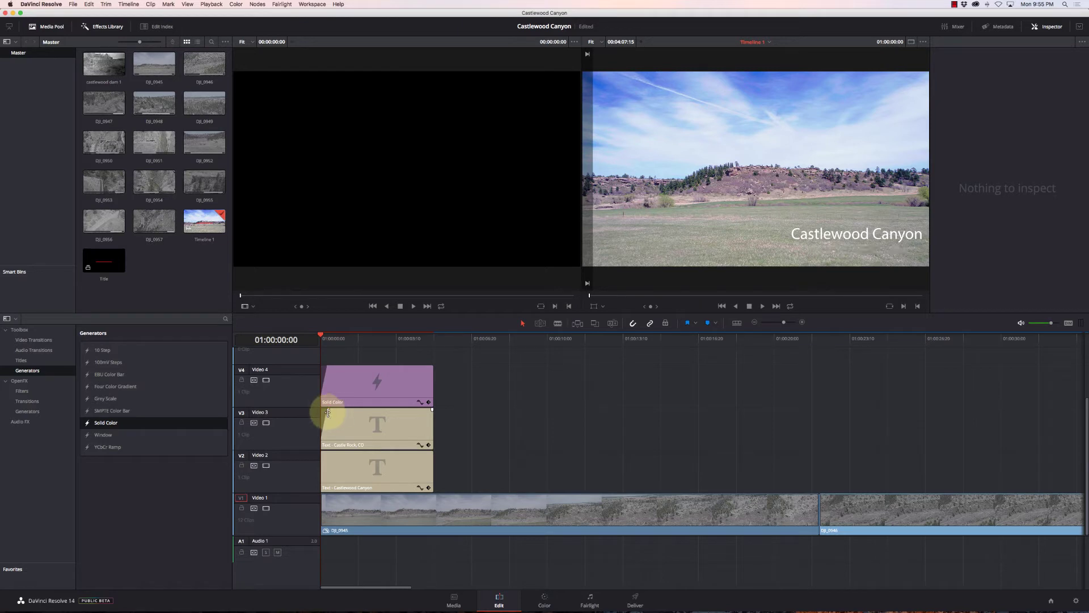
left_click_drag(322, 452, 329, 452)
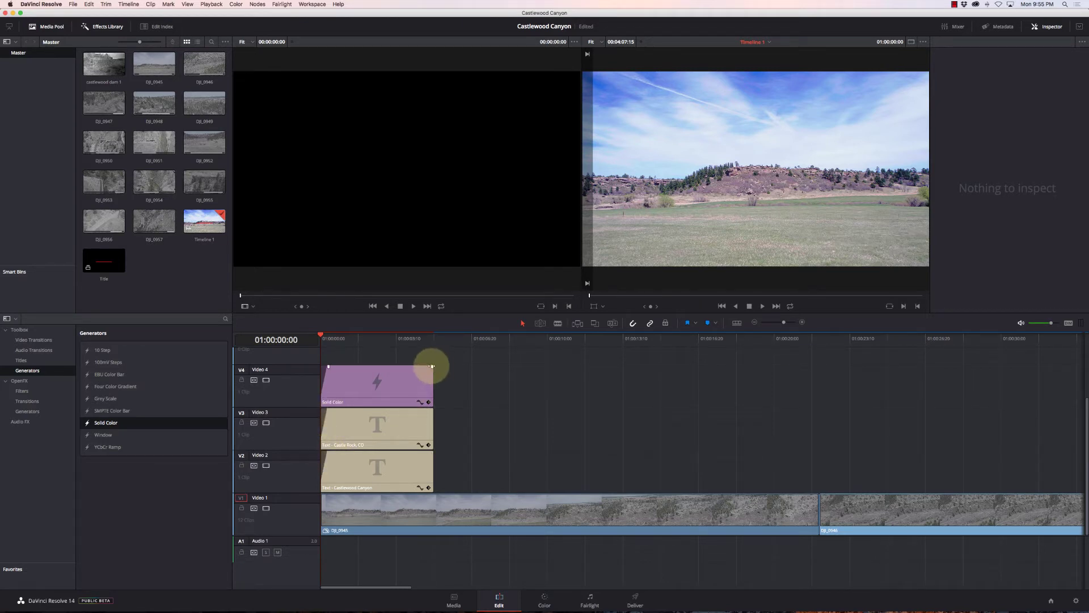
left_click_drag(424, 365, 425, 366)
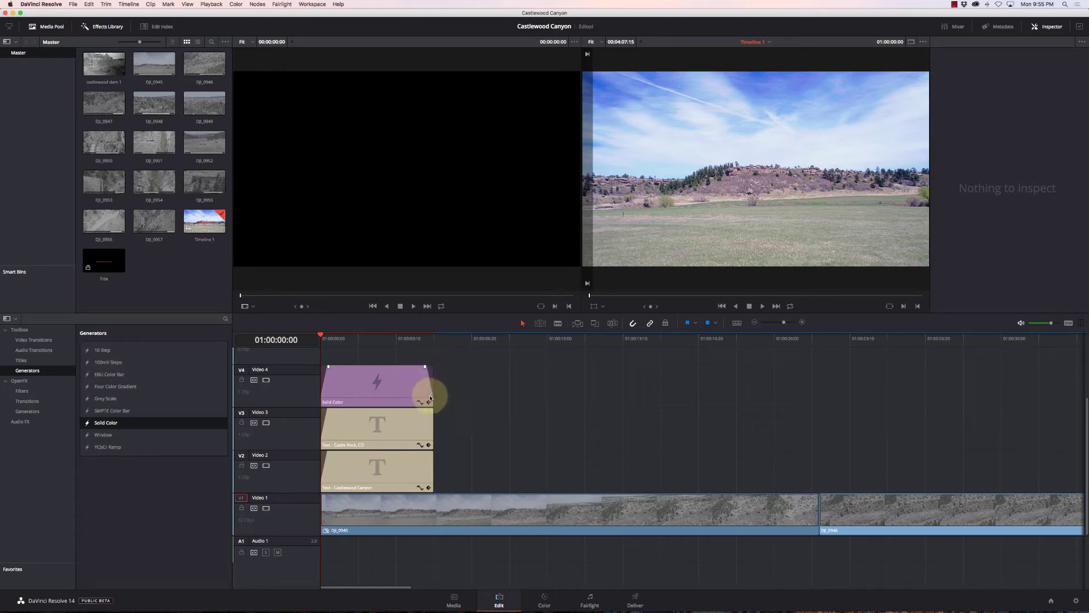
left_click_drag(432, 410, 426, 410)
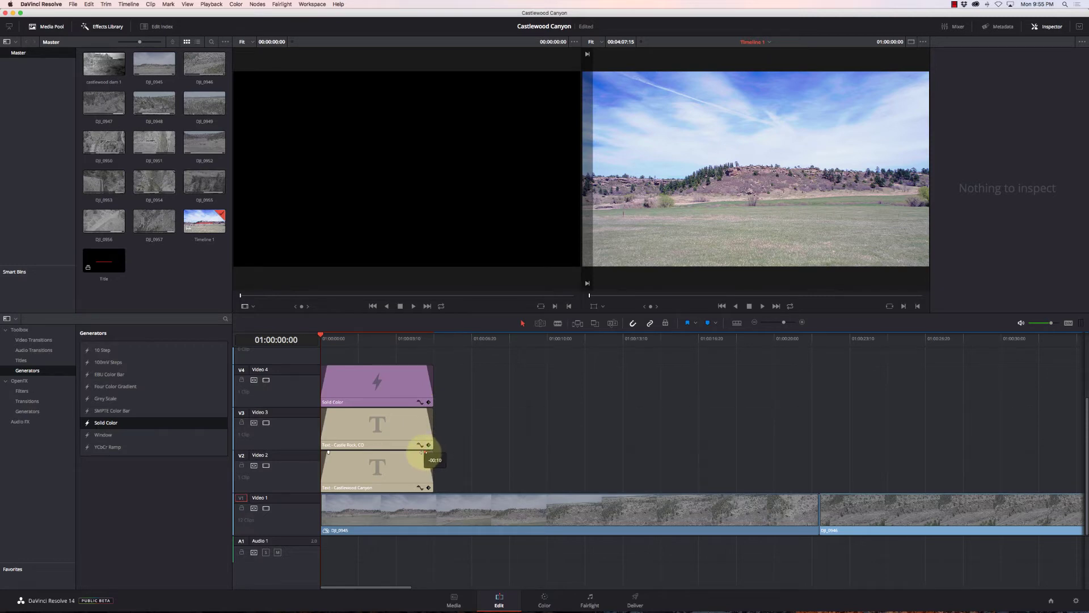
left_click_drag(425, 452, 426, 453)
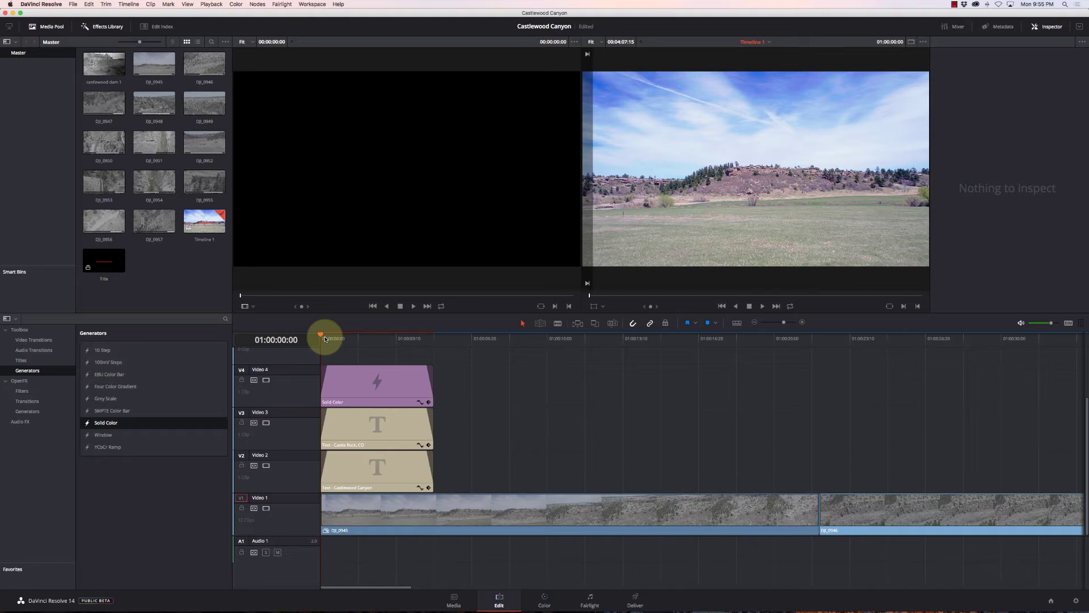
Play and stop the opening of the Castlewood Canyon timeline to check the title fades
key("space")
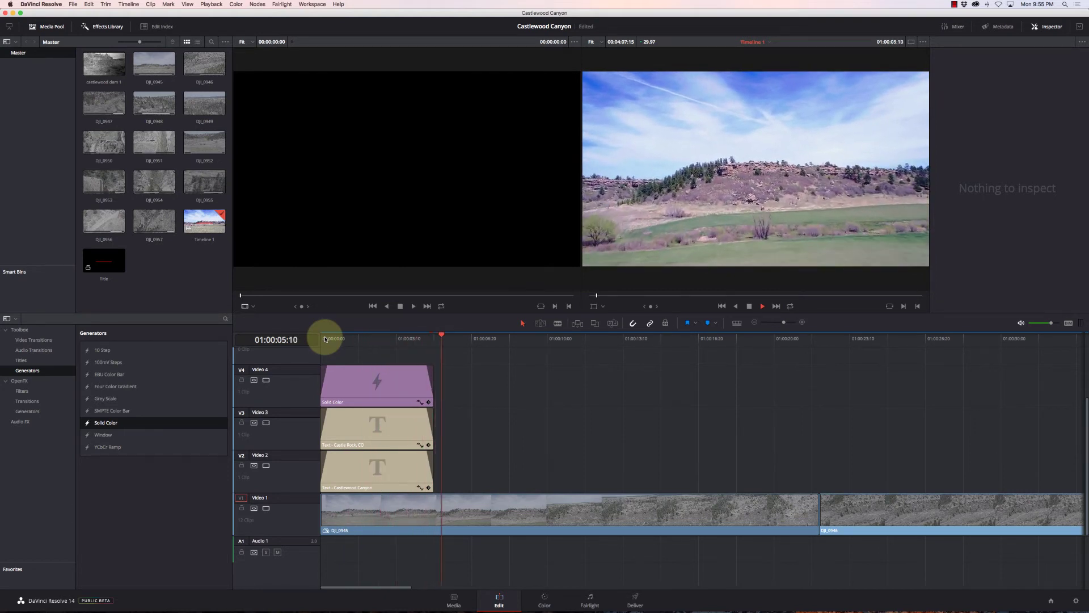
key("space")
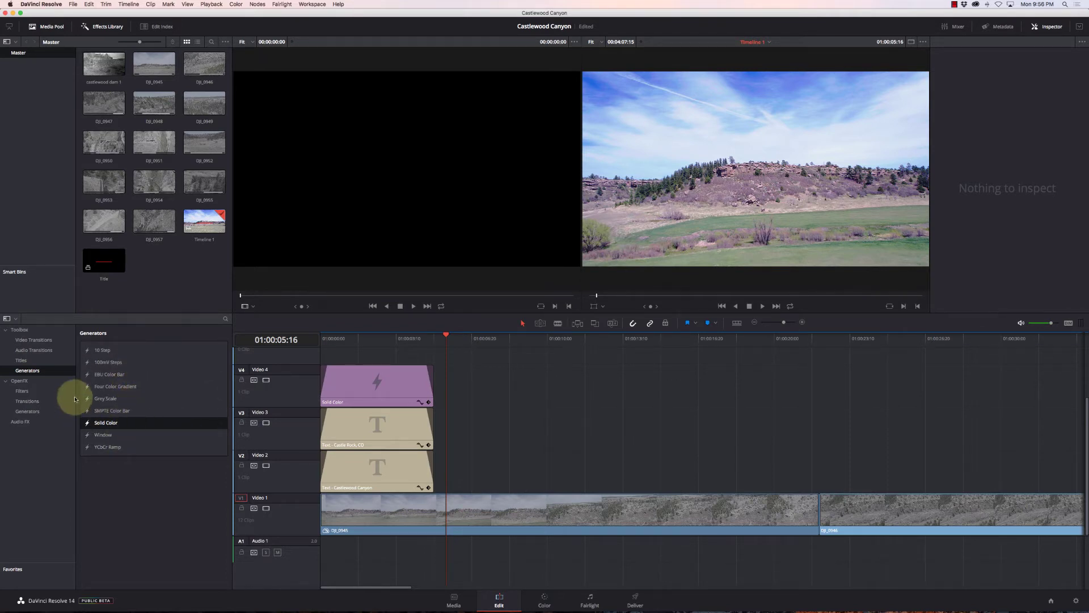
Add two plain Text titles after the lower third, one on Video 2 and one on Video 3
left_click(41, 361)
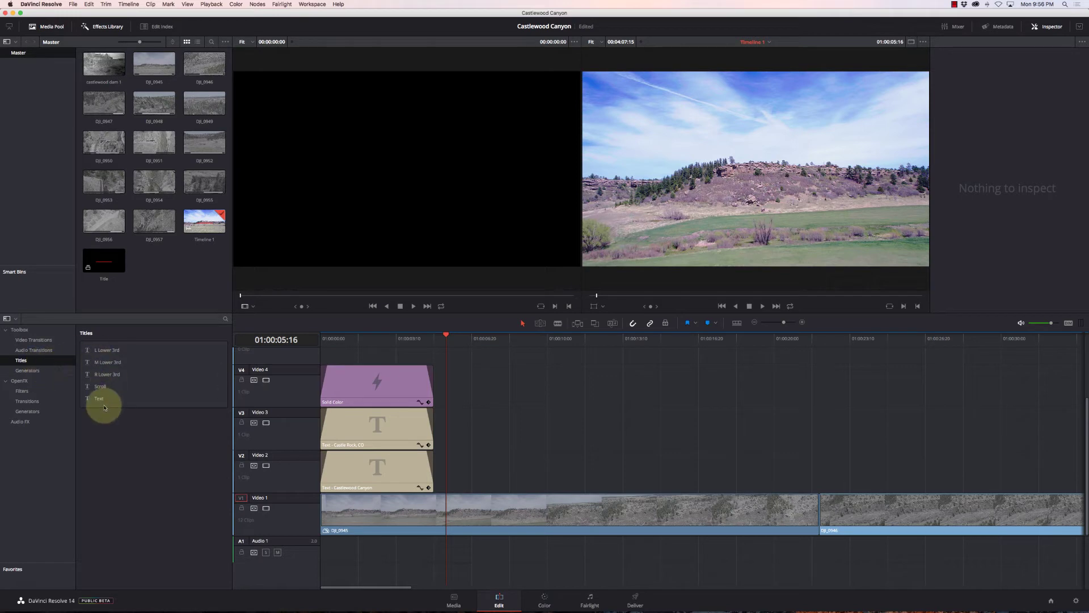
left_click_drag(103, 403, 448, 469)
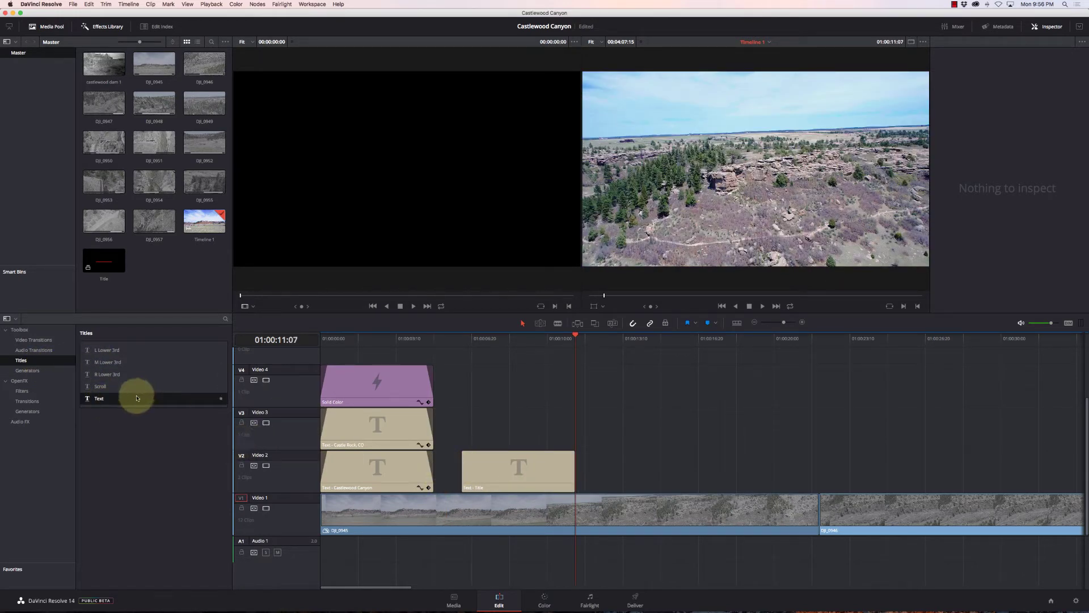
left_click_drag(138, 403, 465, 427)
left_click(508, 338)
Retype the Video 2 title as the person's first name and bring up the font family list
left_click(513, 466)
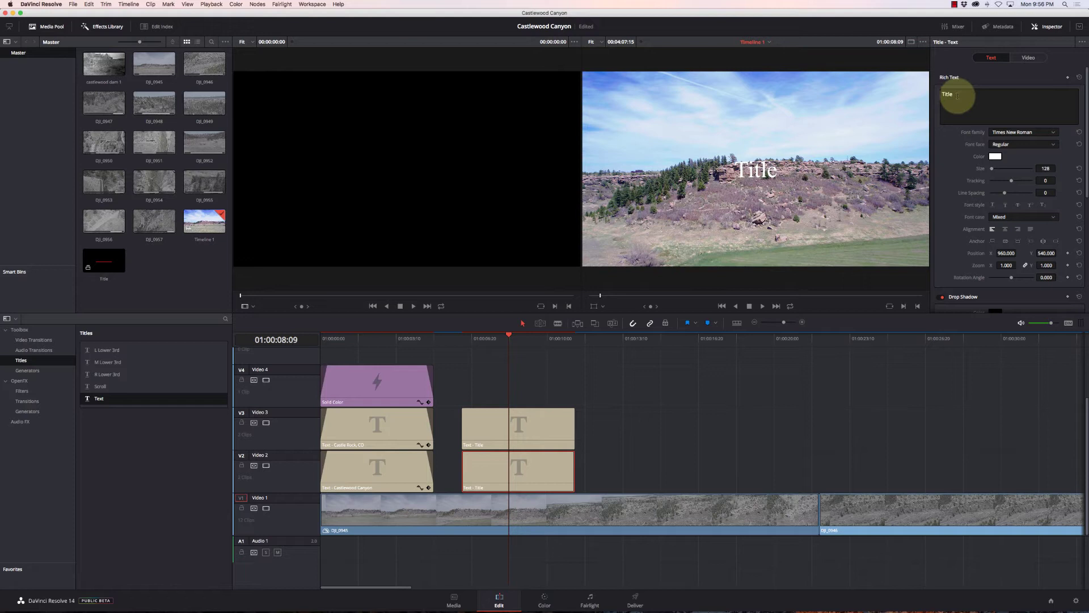
left_click_drag(957, 96, 927, 93)
type("KER")
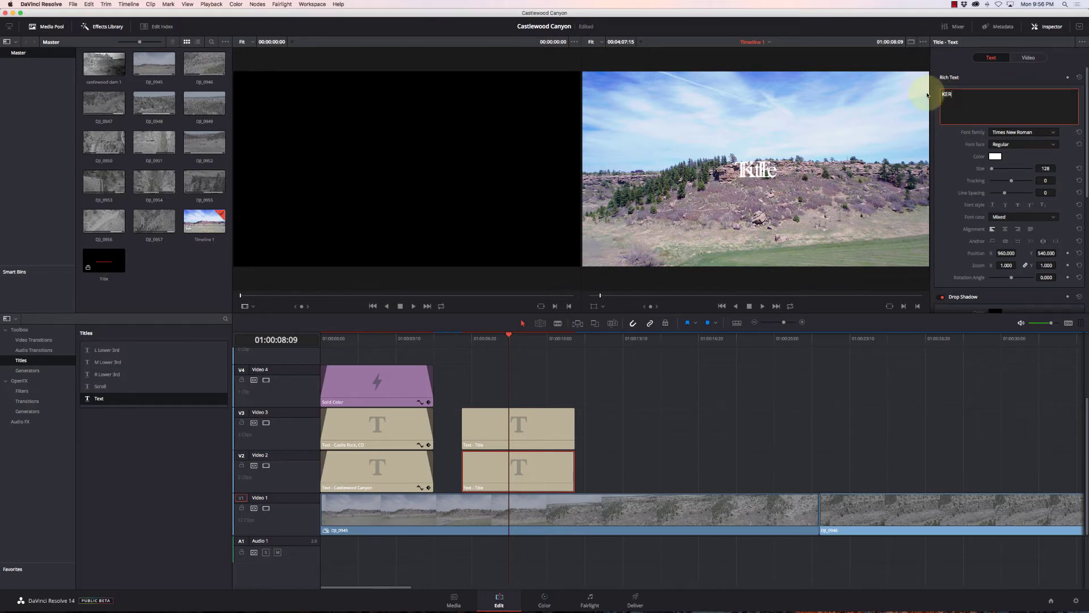
type("RY")
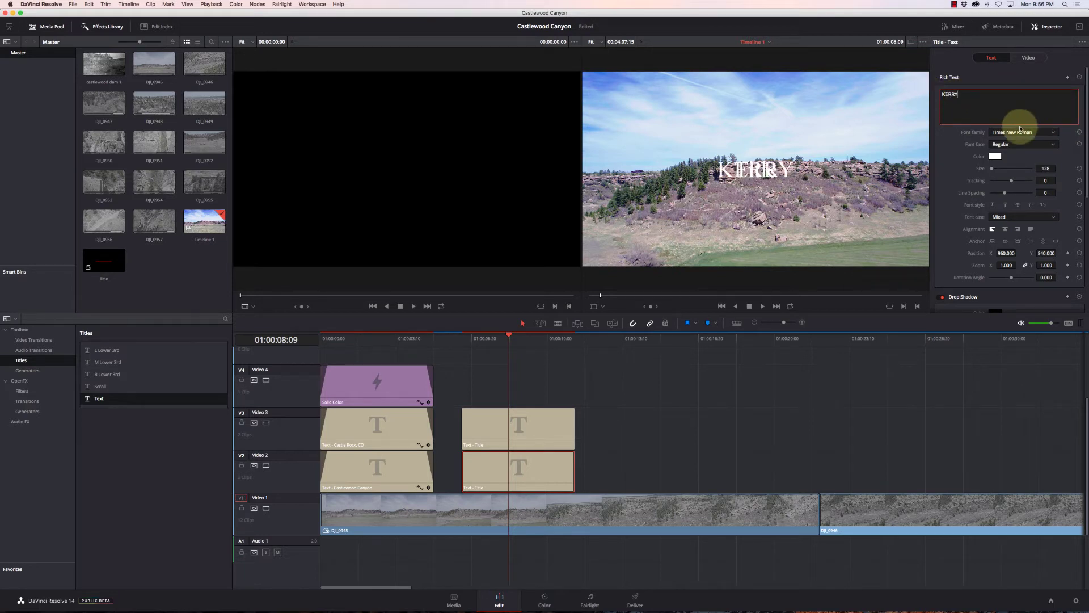
left_click(1021, 132)
scroll(1023, 160, "up", 10)
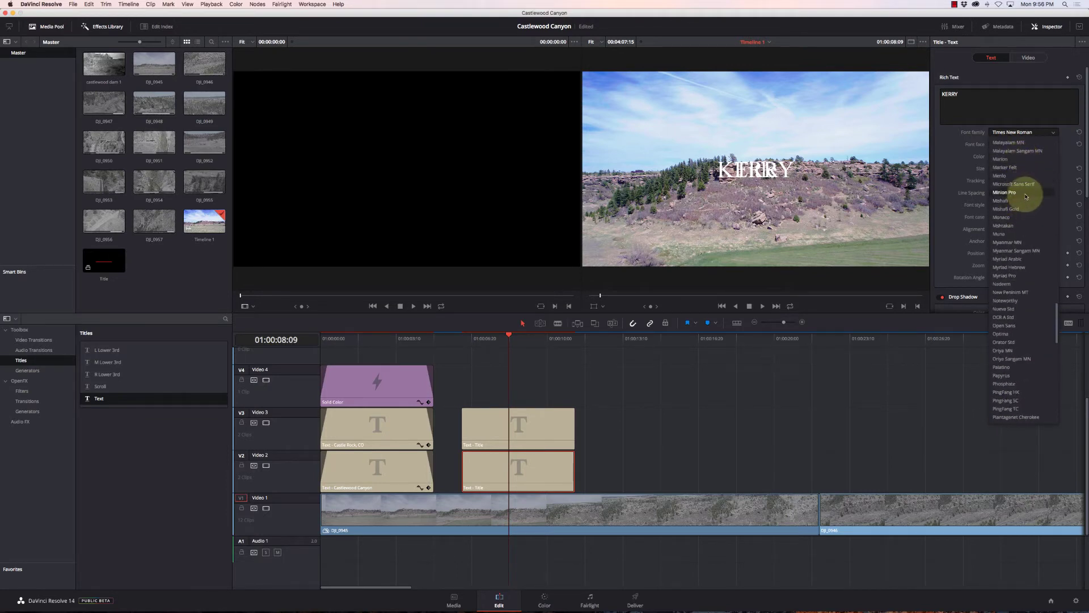
Set the first-name title to Myriad Pro, then retype the Video 3 title with the surname in Myriad Pro
left_click(1014, 275)
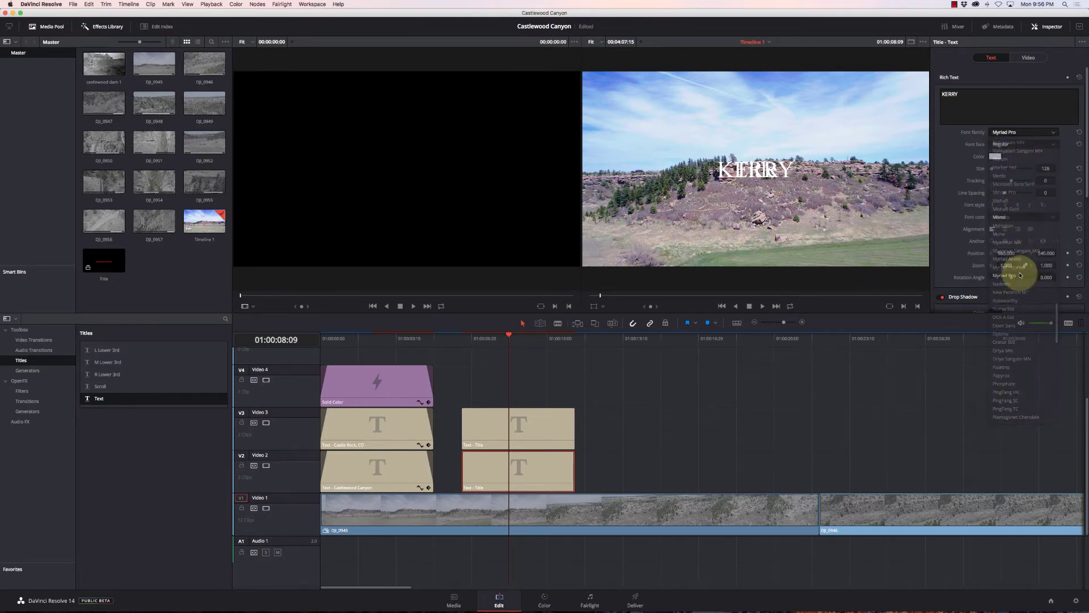
left_click(553, 424)
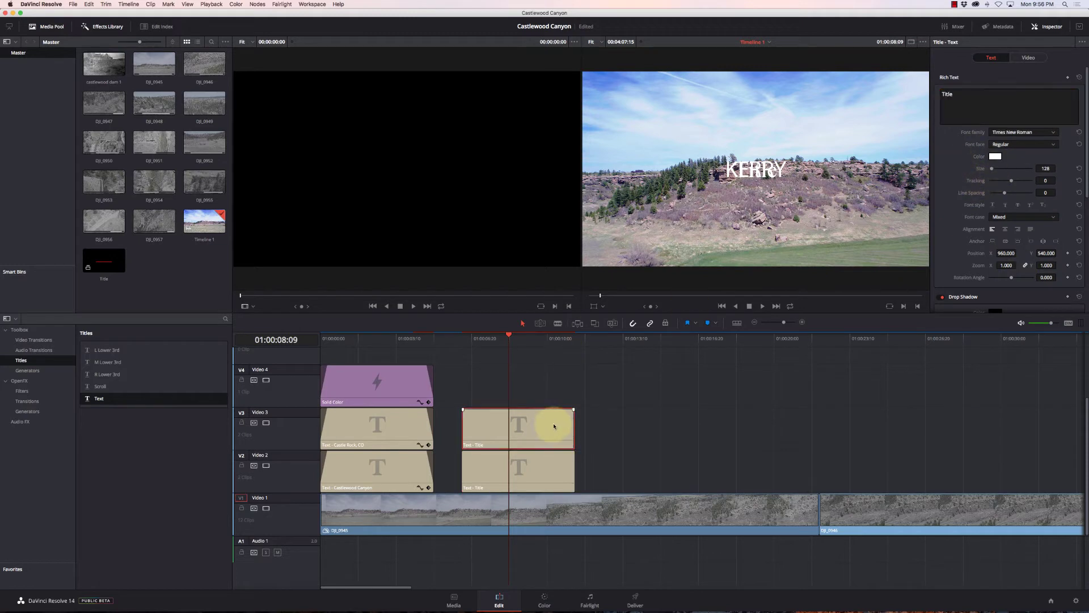
double_click(996, 102)
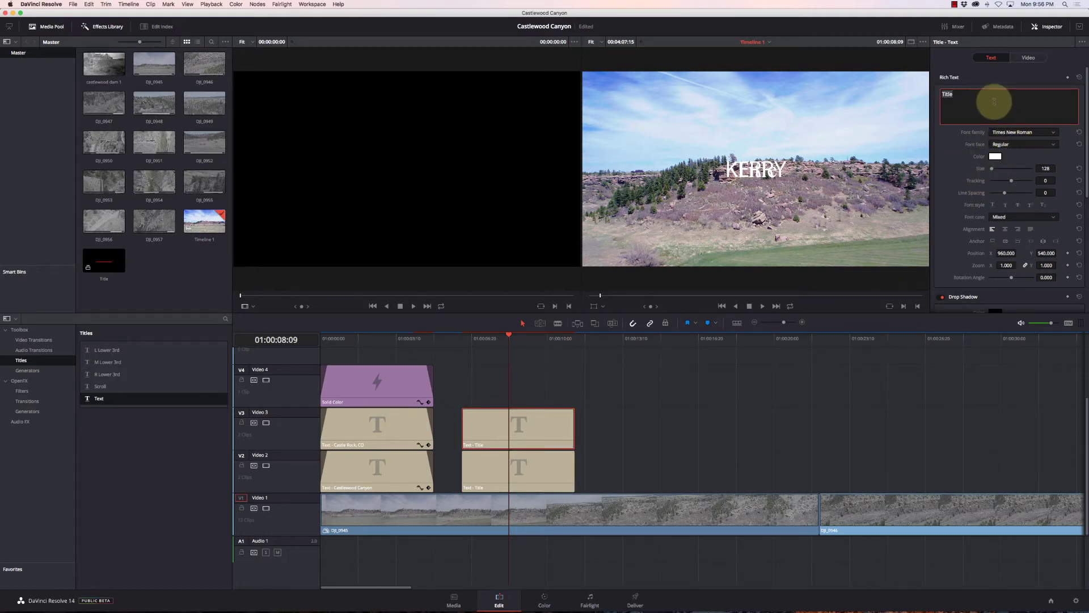
type("GARRISON")
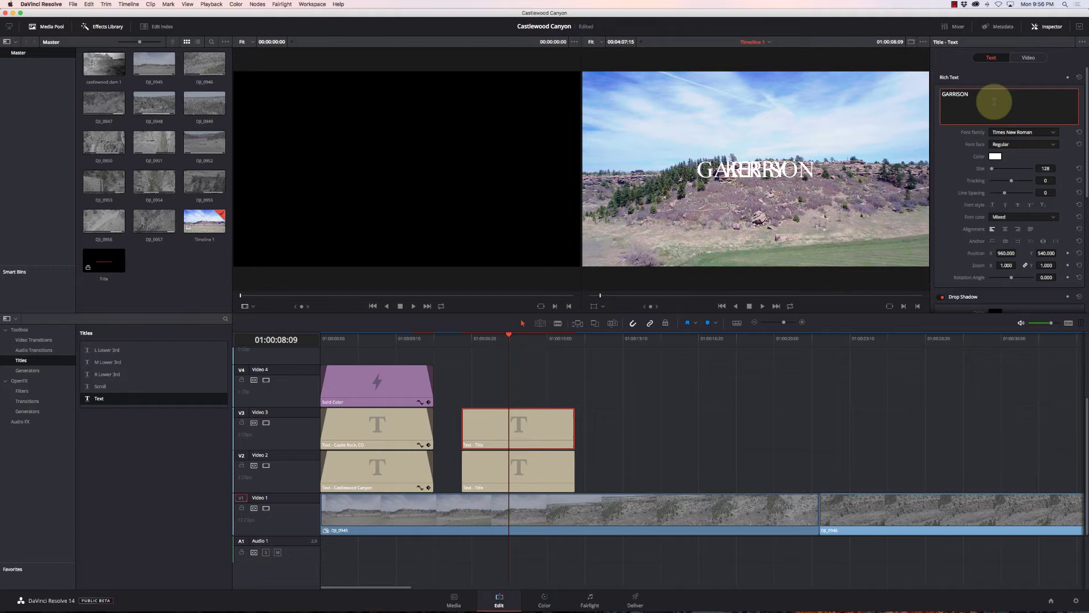
left_click(1021, 132)
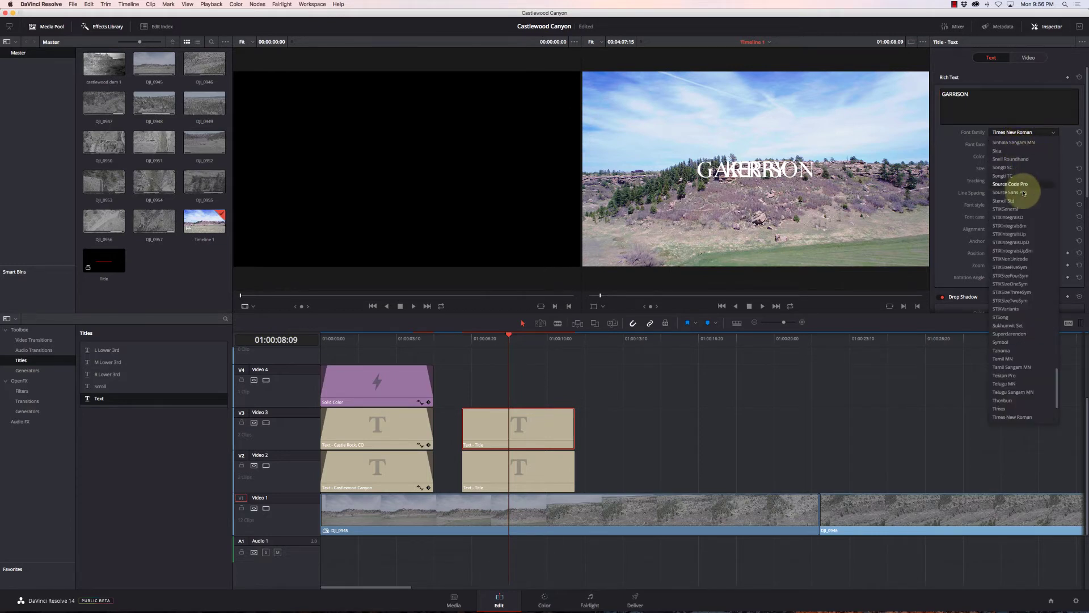
scroll(1022, 206, "up", 15)
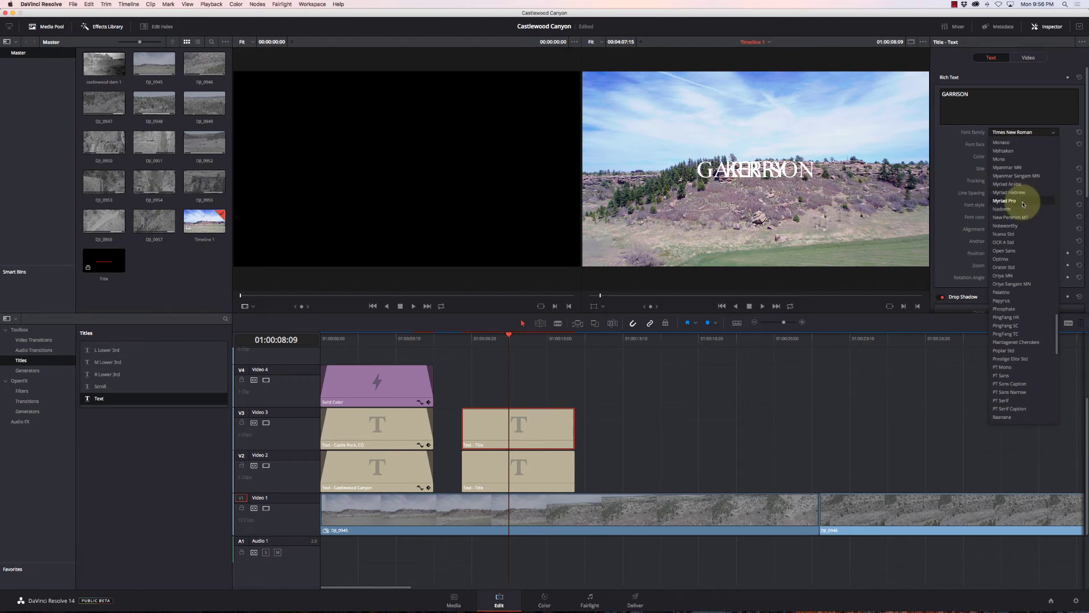
left_click(1021, 204)
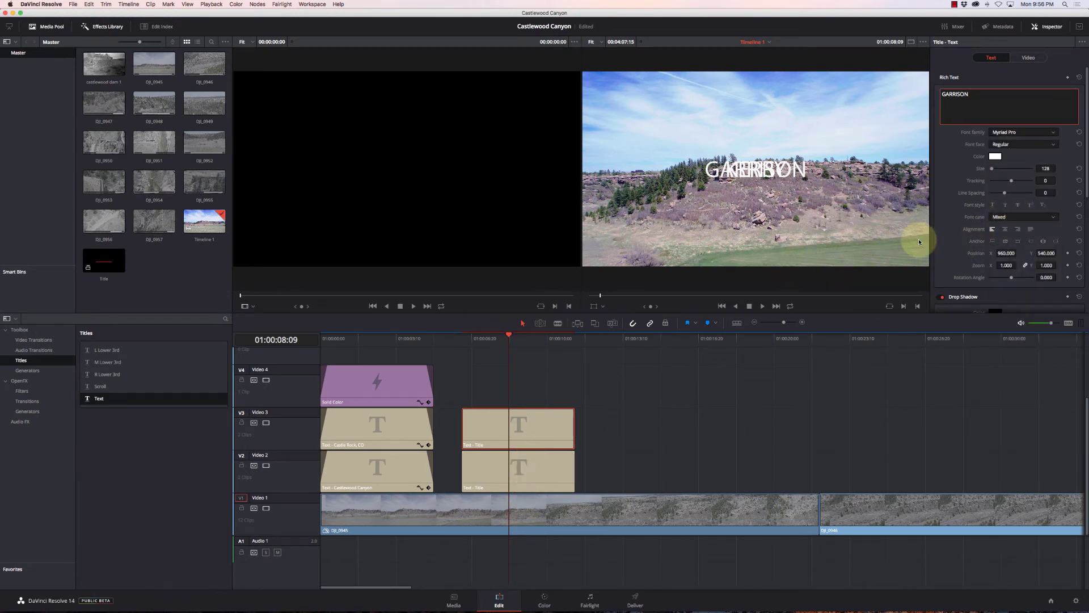
Shrink both the surname and first-name titles to size 80
left_click(1045, 168)
left_click_drag(1045, 168, 1029, 175)
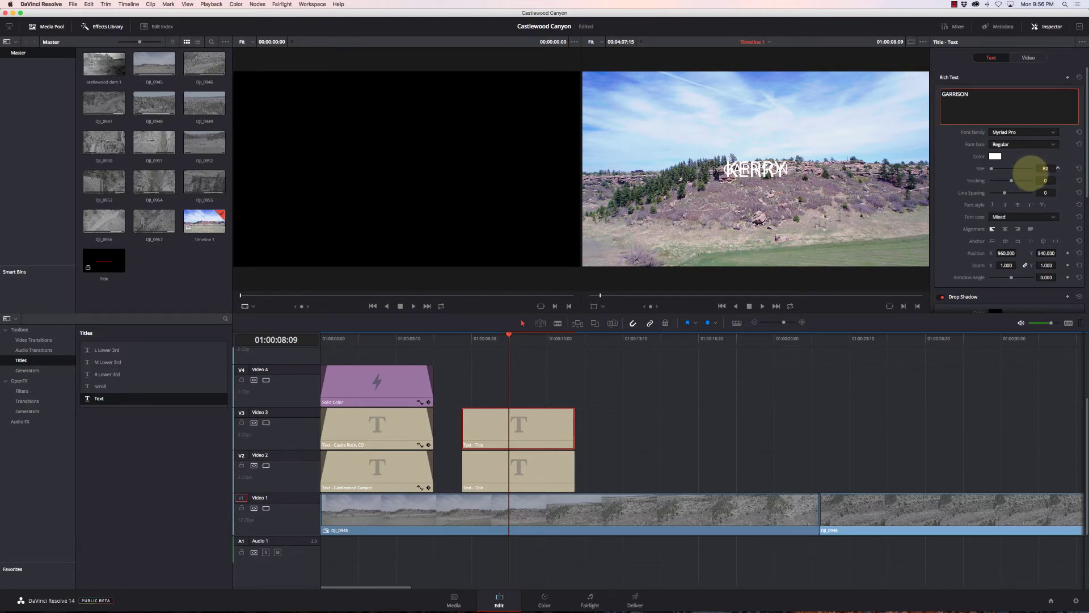
left_click(1048, 169)
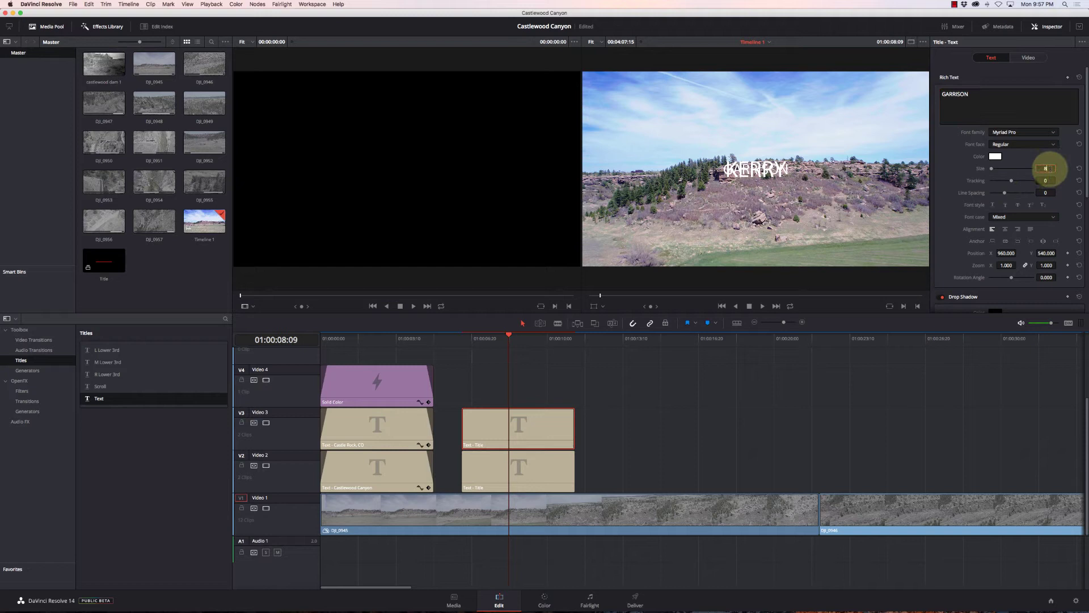
left_click_drag(1048, 168, 1049, 169)
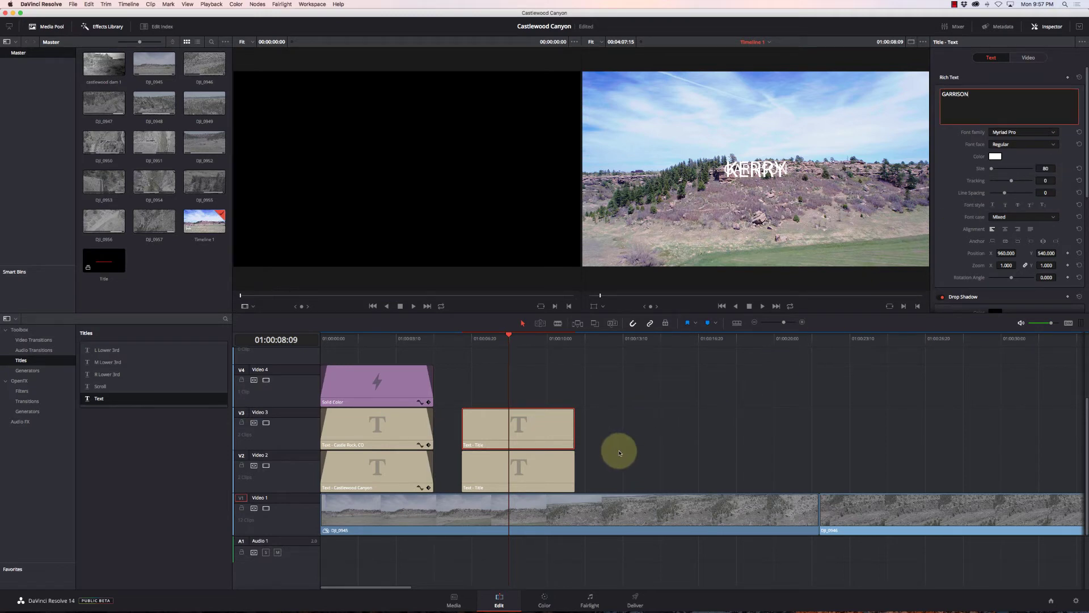
left_click(533, 477)
left_click(1046, 168)
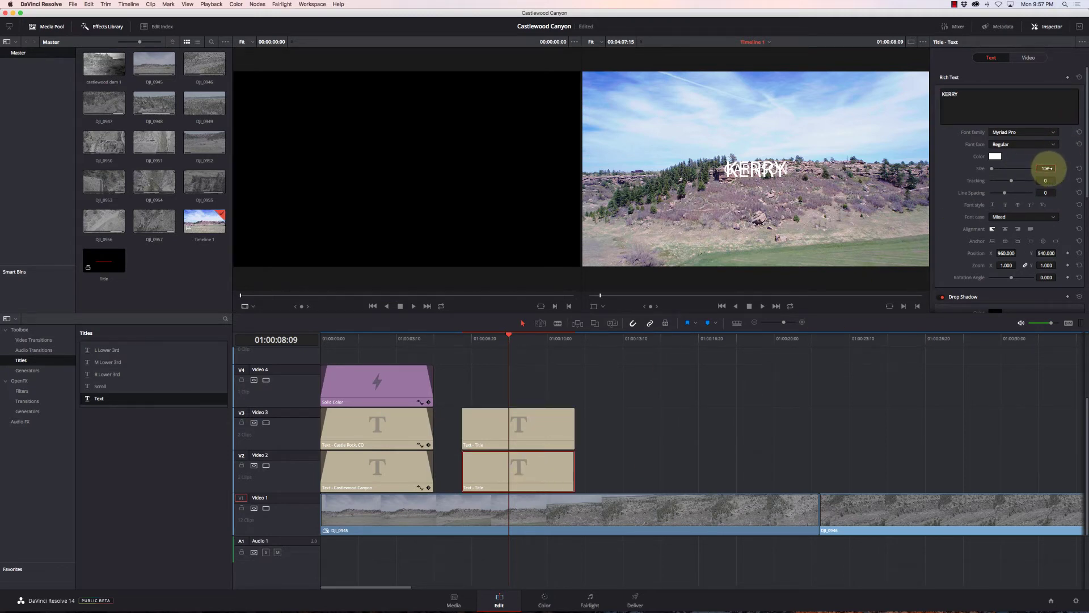
key("Return")
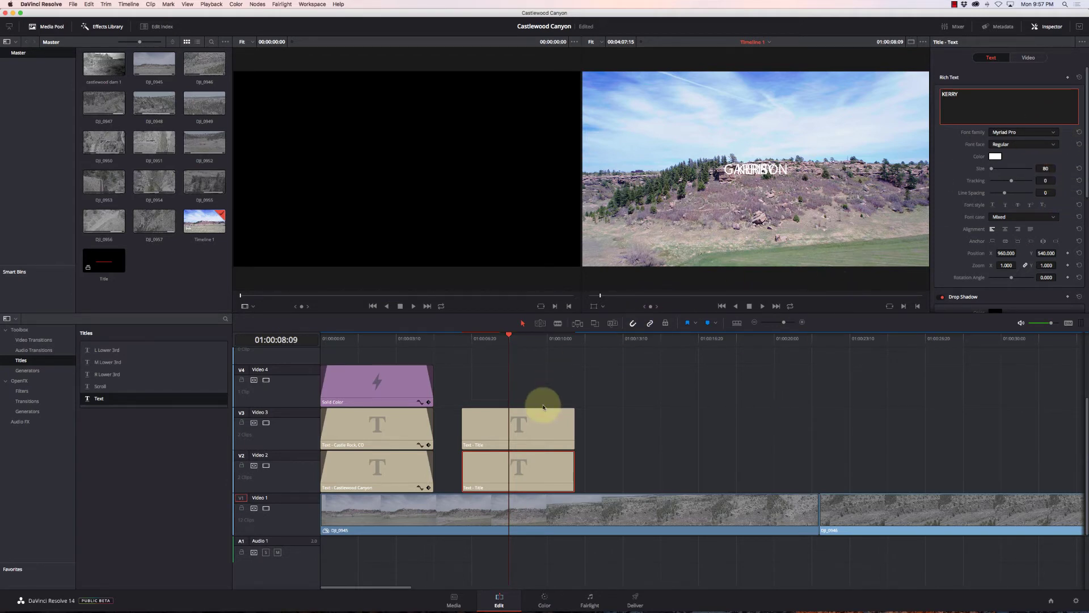
Move the surname title to the lower right using its Transform Position values
left_click(542, 425)
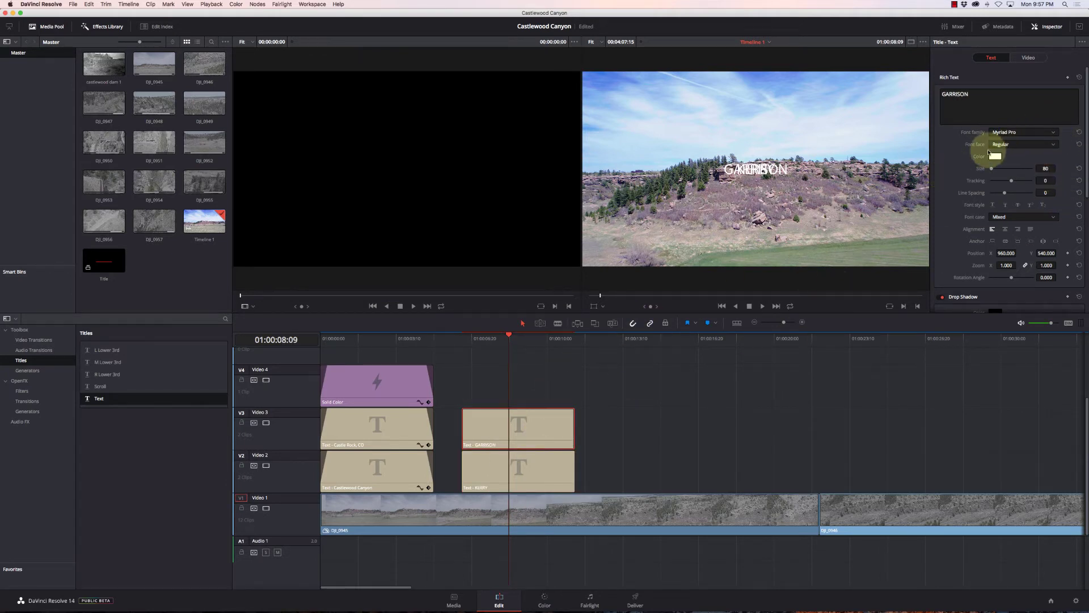
left_click(1029, 58)
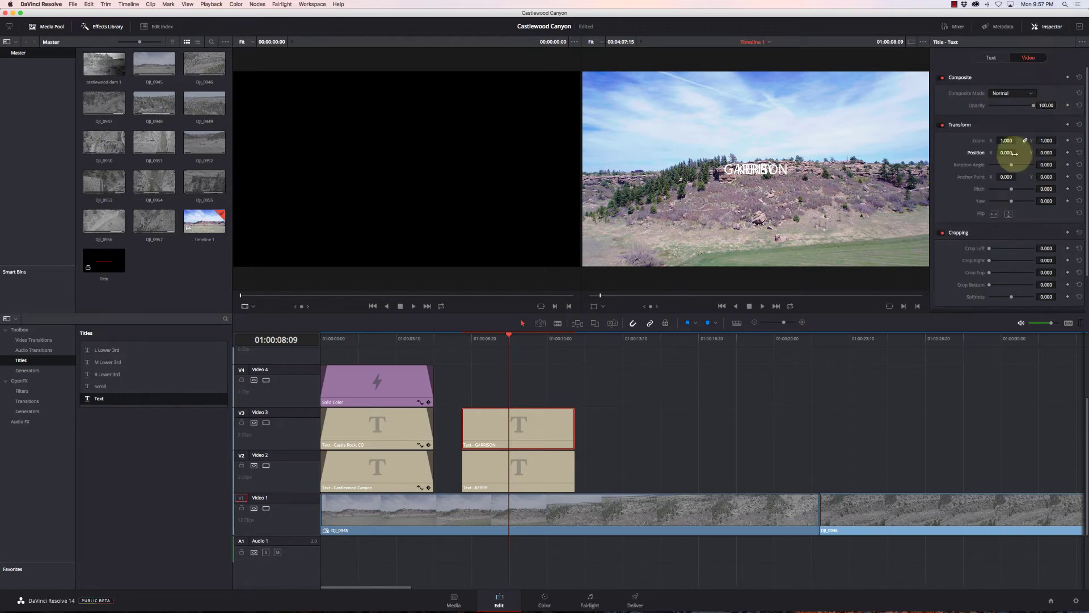
left_click_drag(1007, 153, 668, 310)
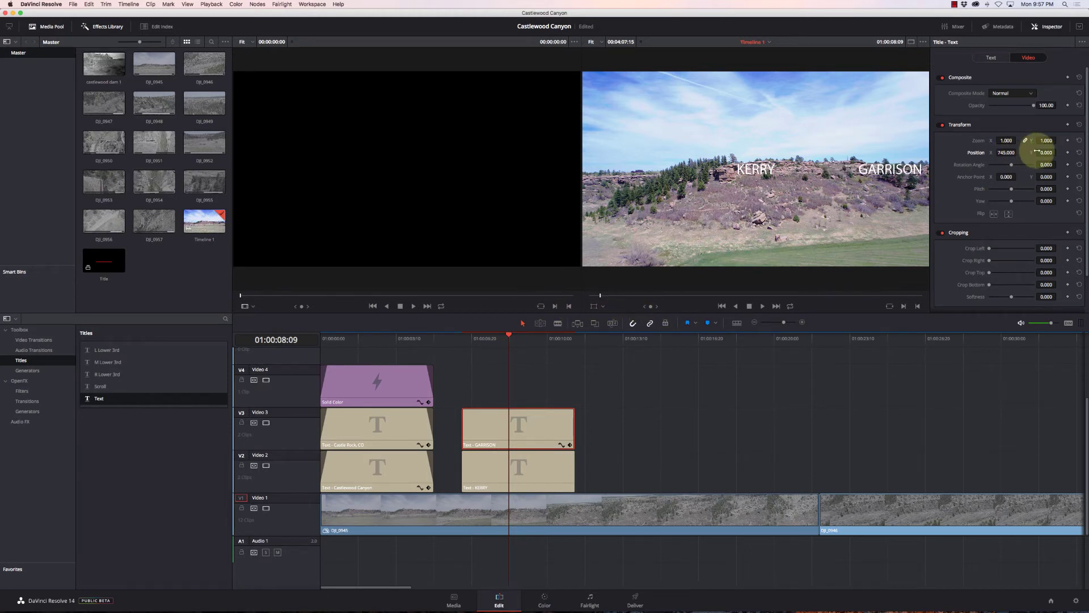
left_click_drag(1046, 152, 873, 170)
Place the first-name title at X 454, Y -448, just left of the surname
left_click(519, 474)
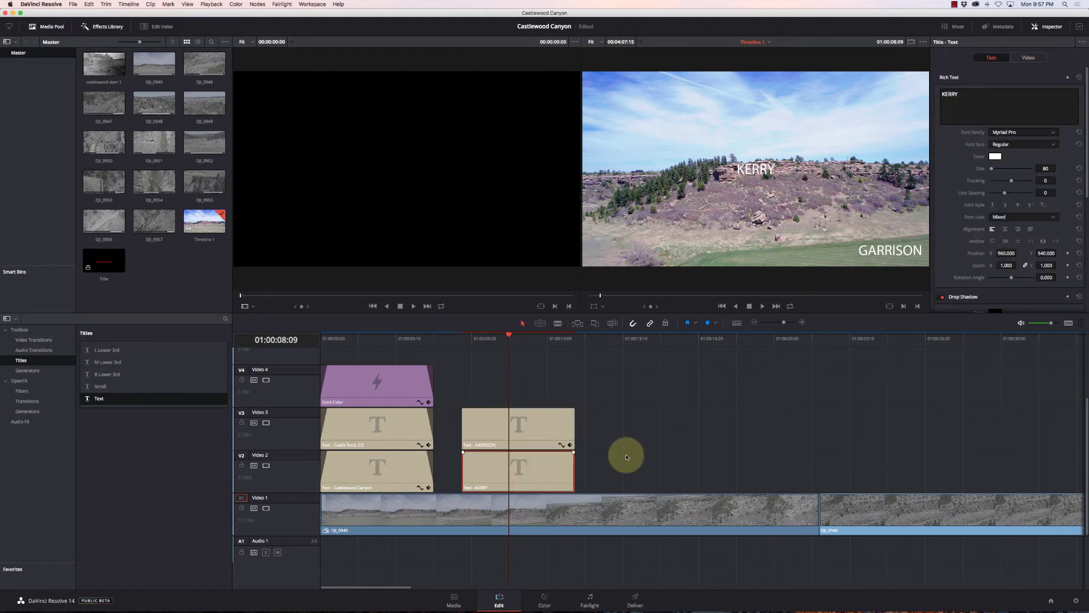
left_click(1028, 58)
left_click_drag(1006, 152, 872, 171)
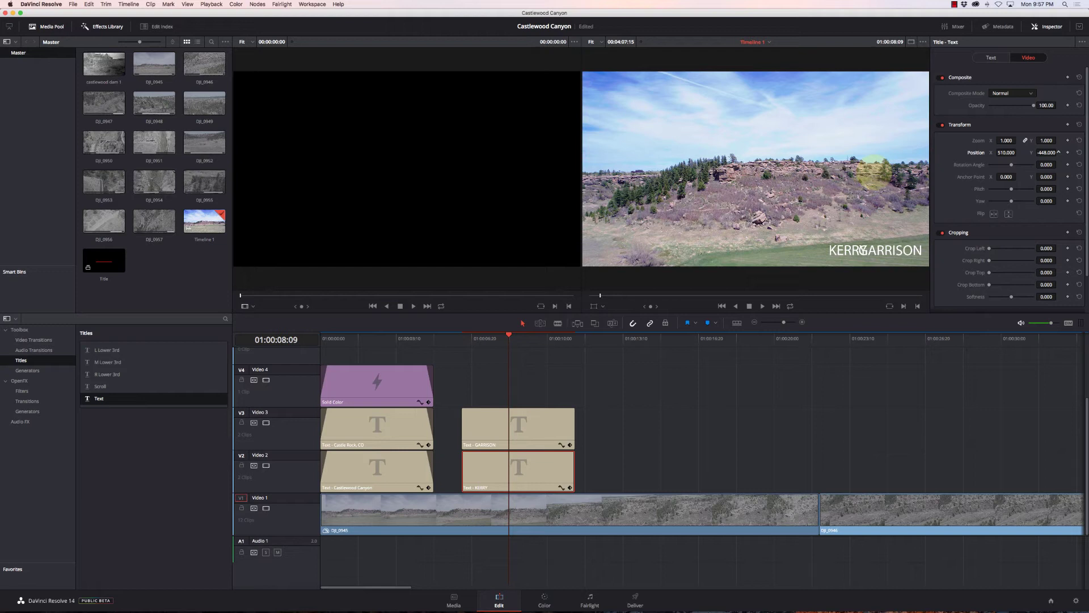
left_click_drag(1004, 156, 992, 160)
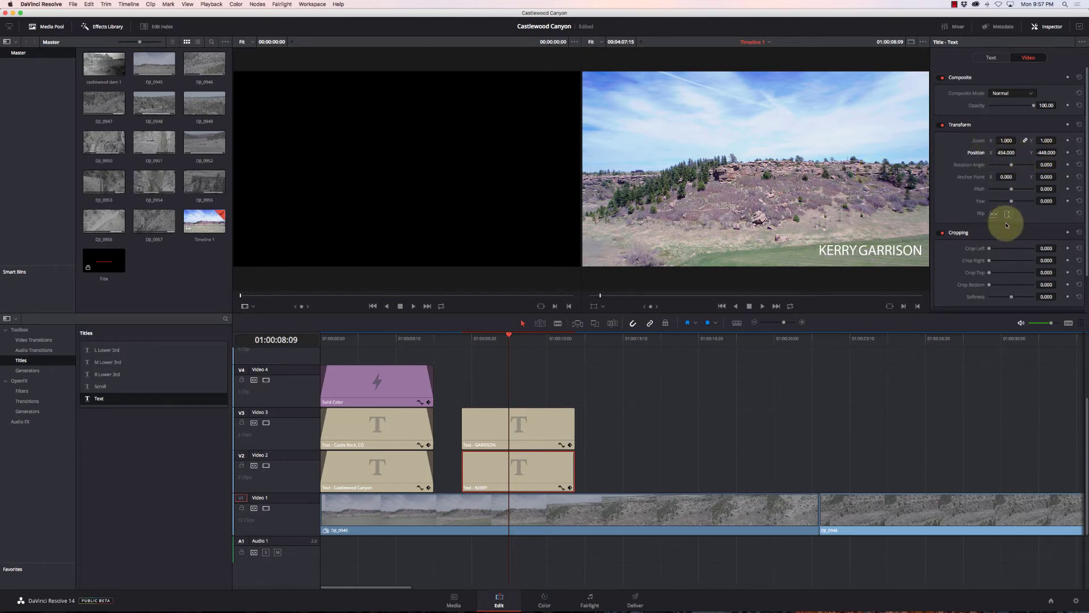
scroll(1005, 224, "down", 2)
Mistakenly set the first-name title's outline colour to red, then undo it
scroll(1006, 226, "up", 2)
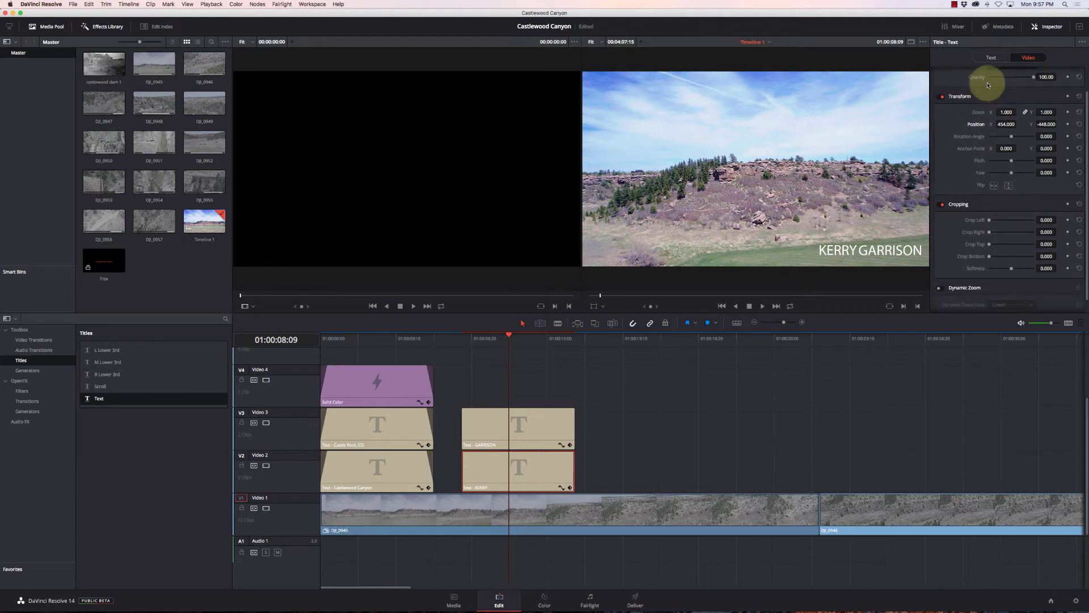
left_click(991, 58)
scroll(1034, 200, "down", 6)
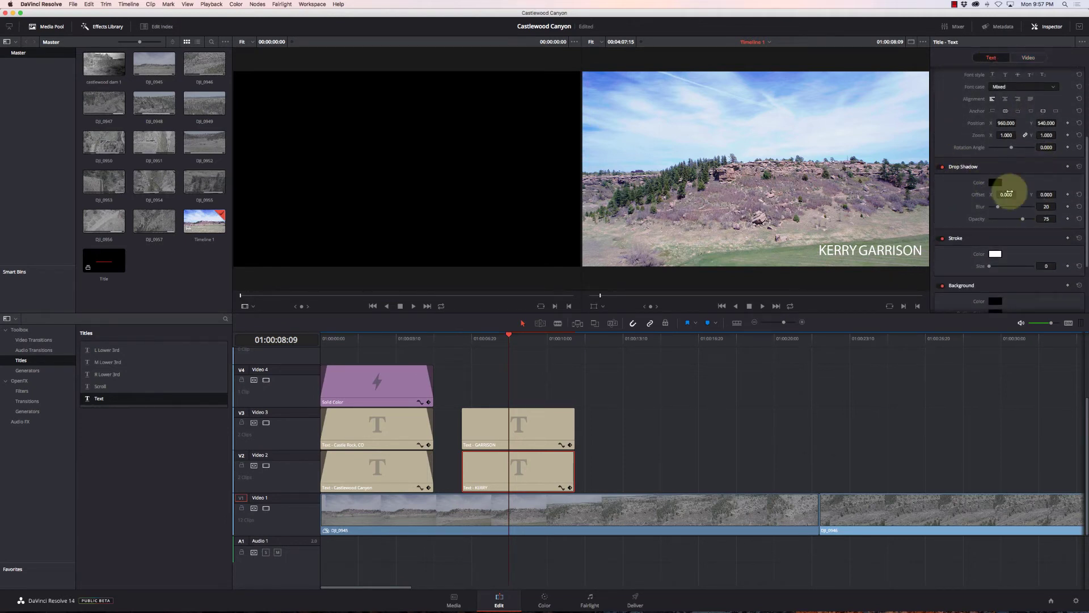
scroll(1016, 198, "down", 4)
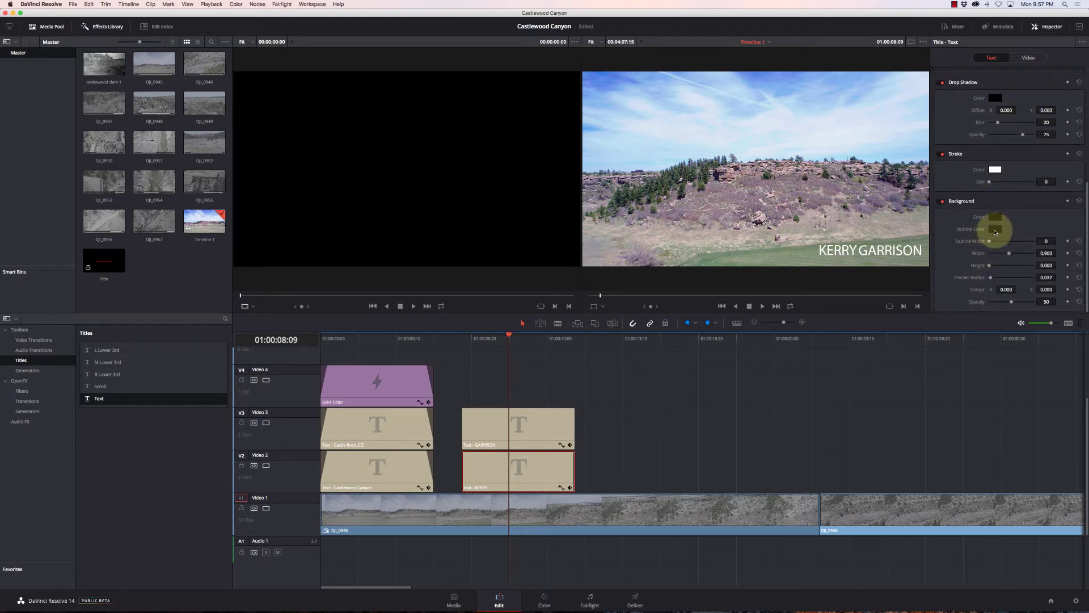
left_click(996, 230)
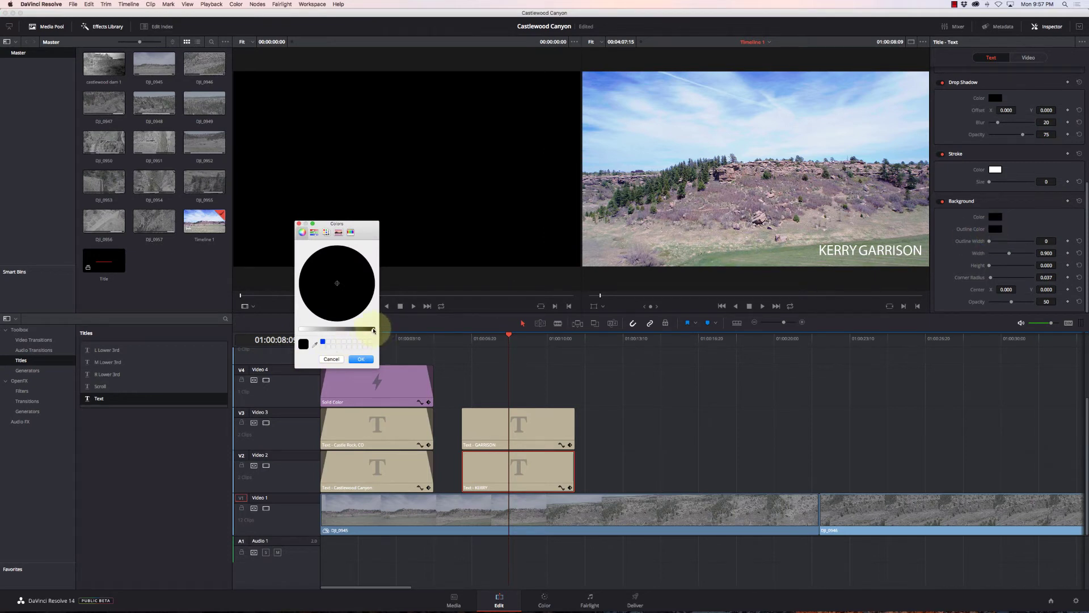
left_click_drag(373, 331, 279, 329)
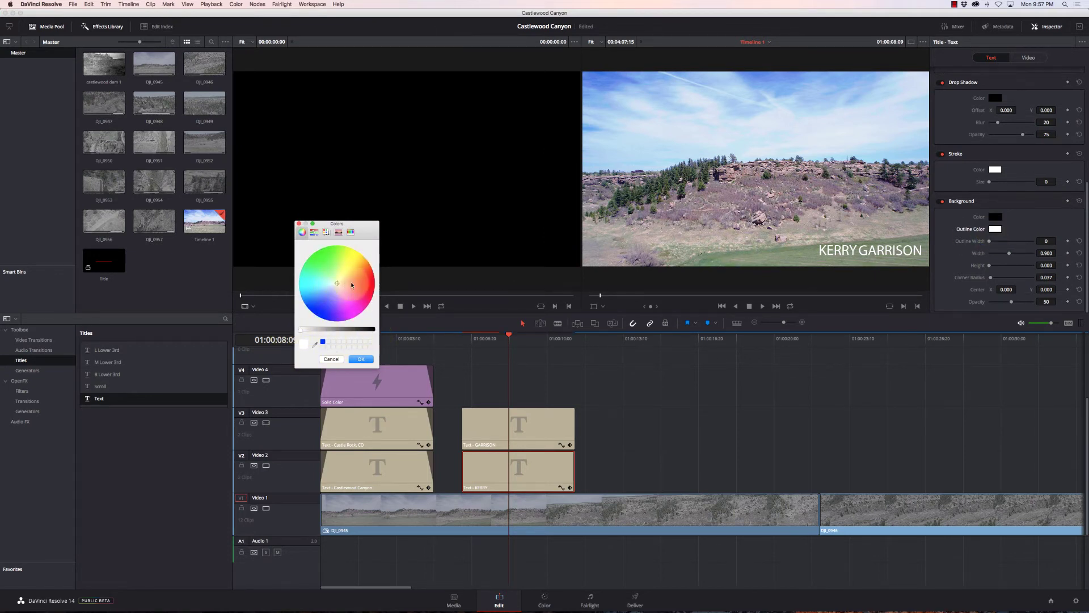
left_click(373, 284)
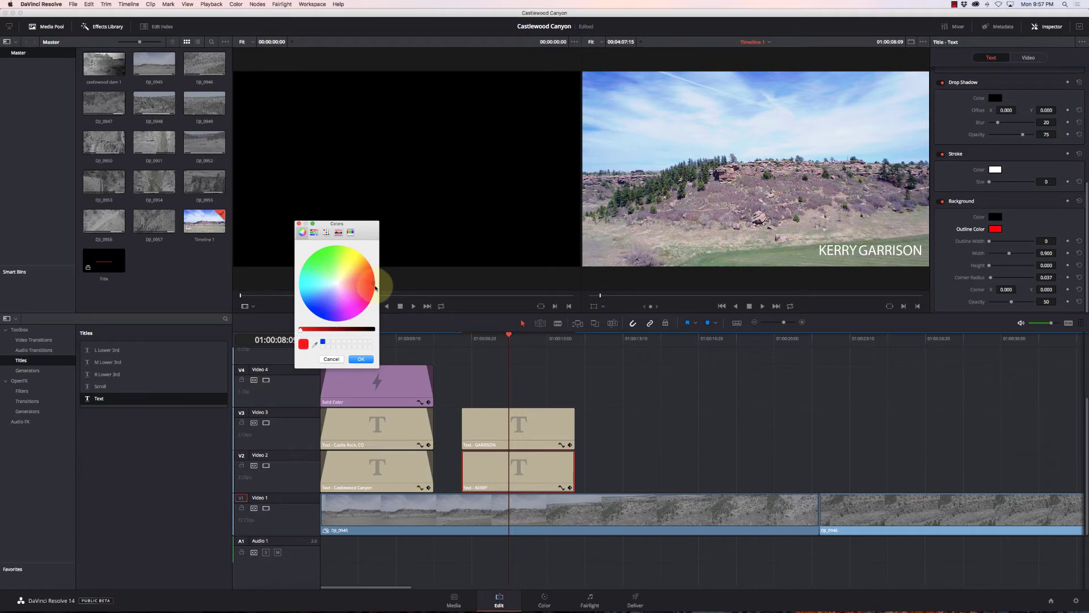
left_click(363, 360)
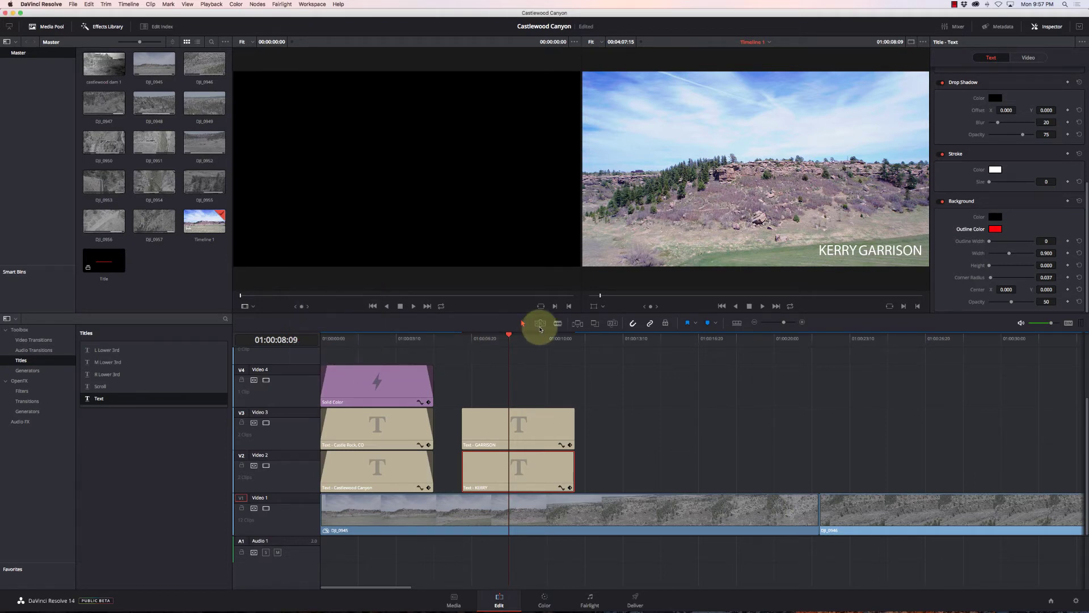
key("super+z")
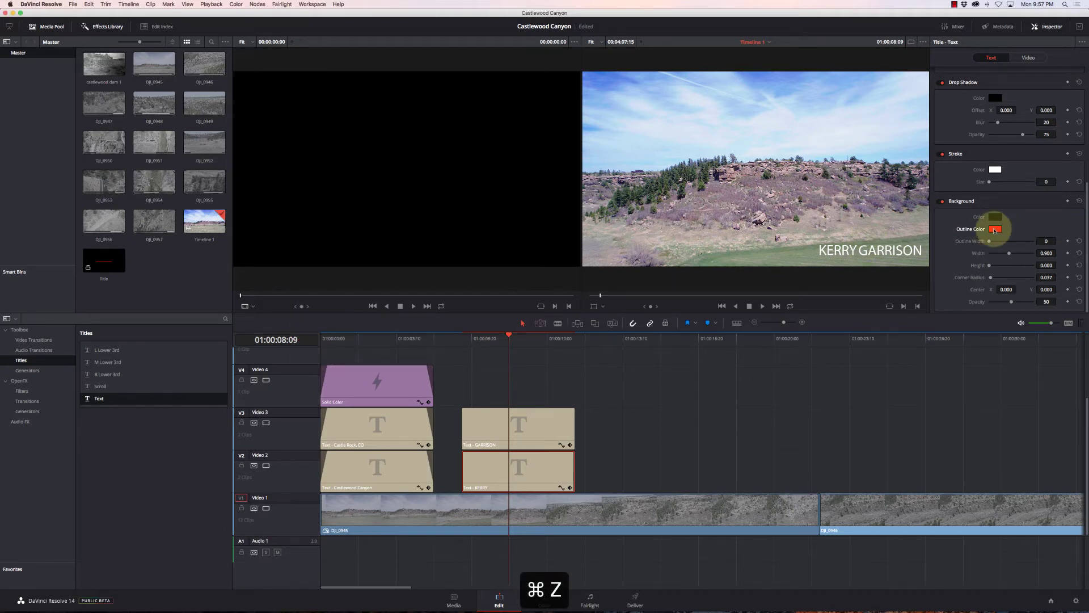
Set the first-name title's background colour to red
left_click(995, 229)
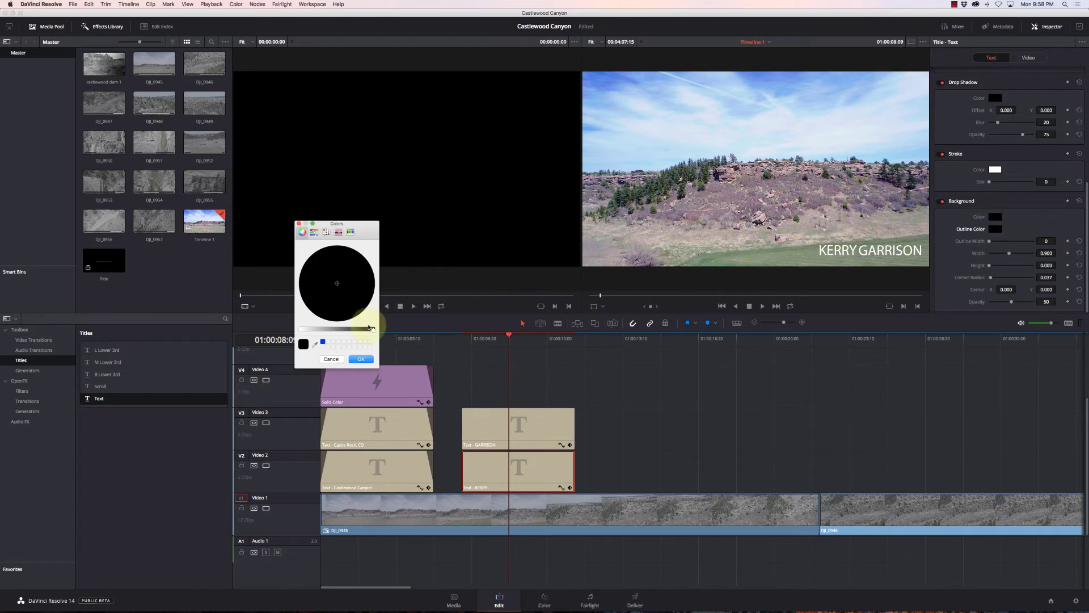
left_click_drag(372, 329, 273, 335)
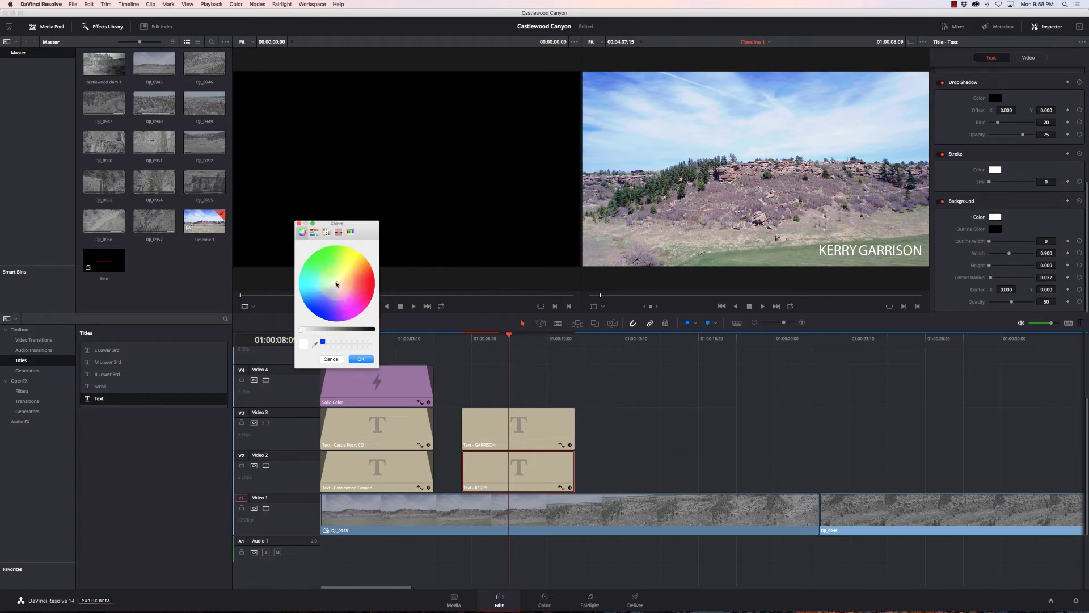
left_click_drag(336, 284, 387, 285)
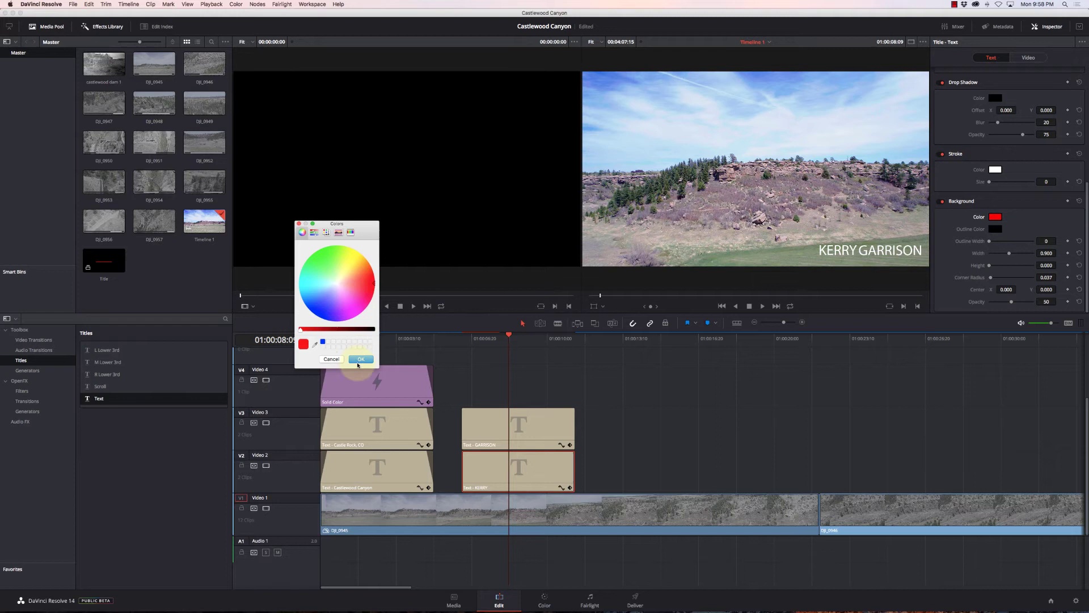
left_click(361, 359)
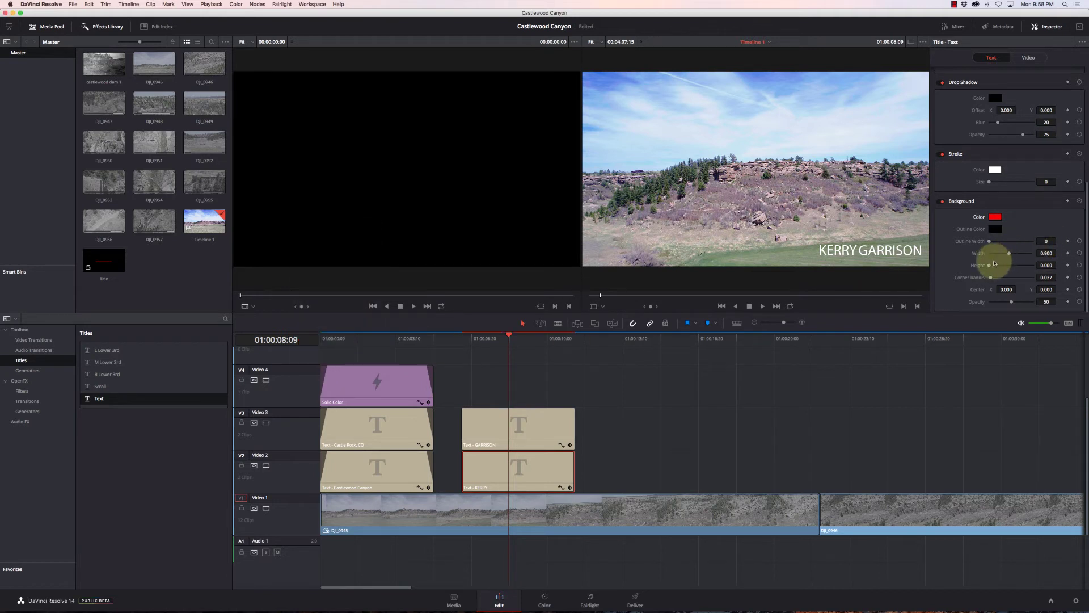
Size the red background box to width 0.119, height 0.074, keeping the name's text white
mouse_move(992, 267)
left_mouse_down()
mouse_move(1005, 266)
mouse_move(992, 267)
left_mouse_up()
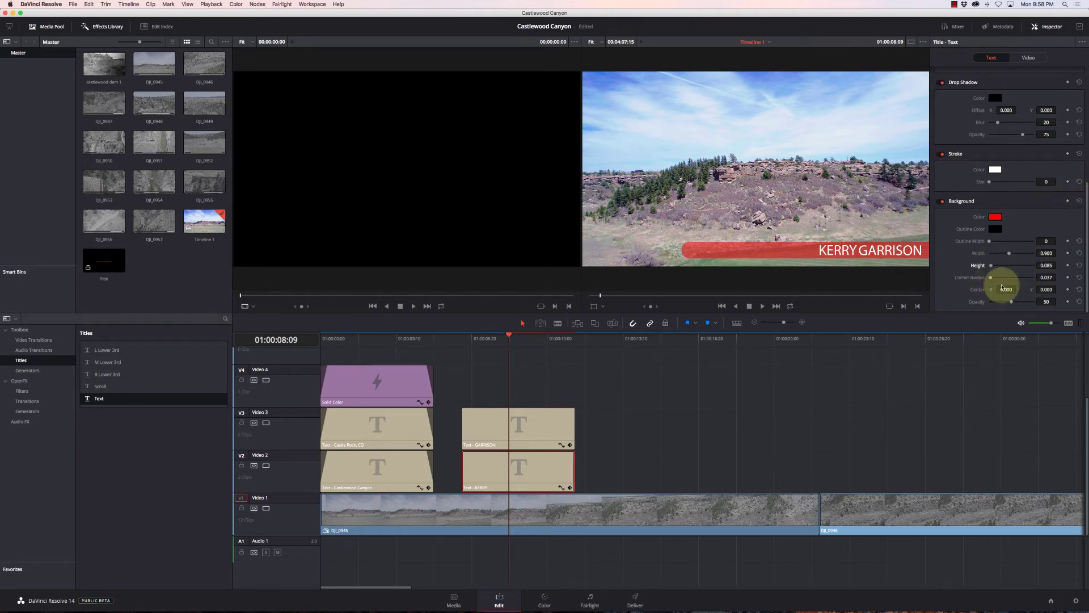
left_click_drag(991, 277, 990, 251)
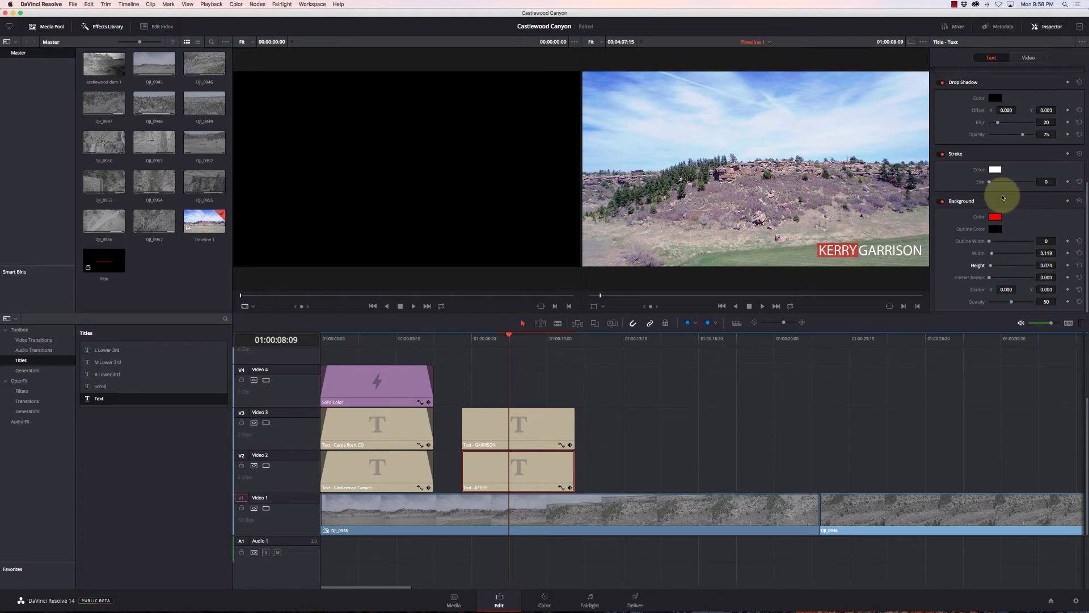
scroll(1004, 193, "up", 5)
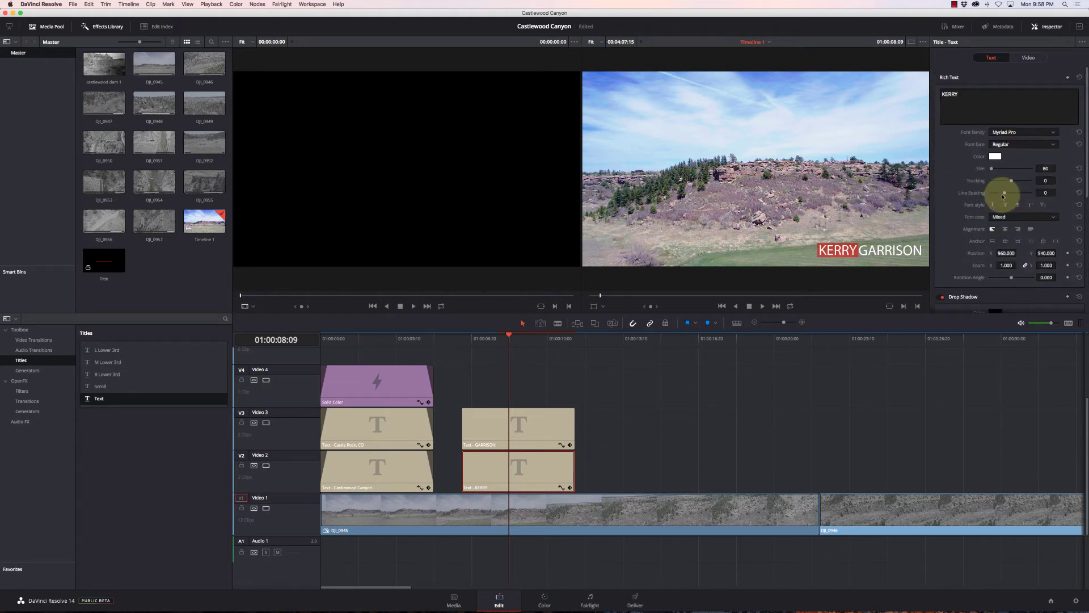
left_click(995, 156)
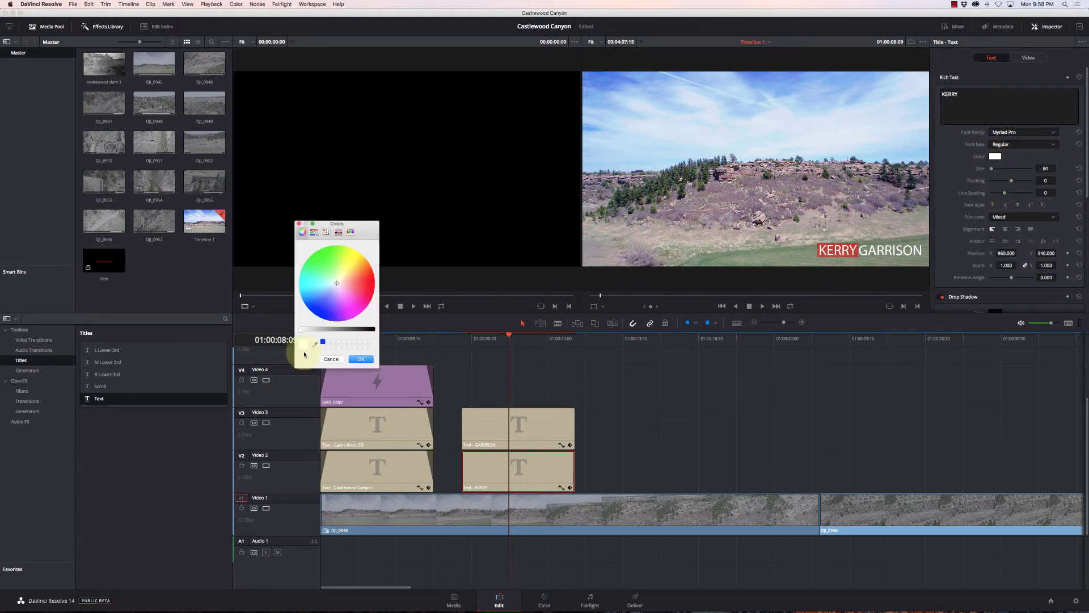
left_click_drag(302, 331, 252, 335)
left_click(355, 361)
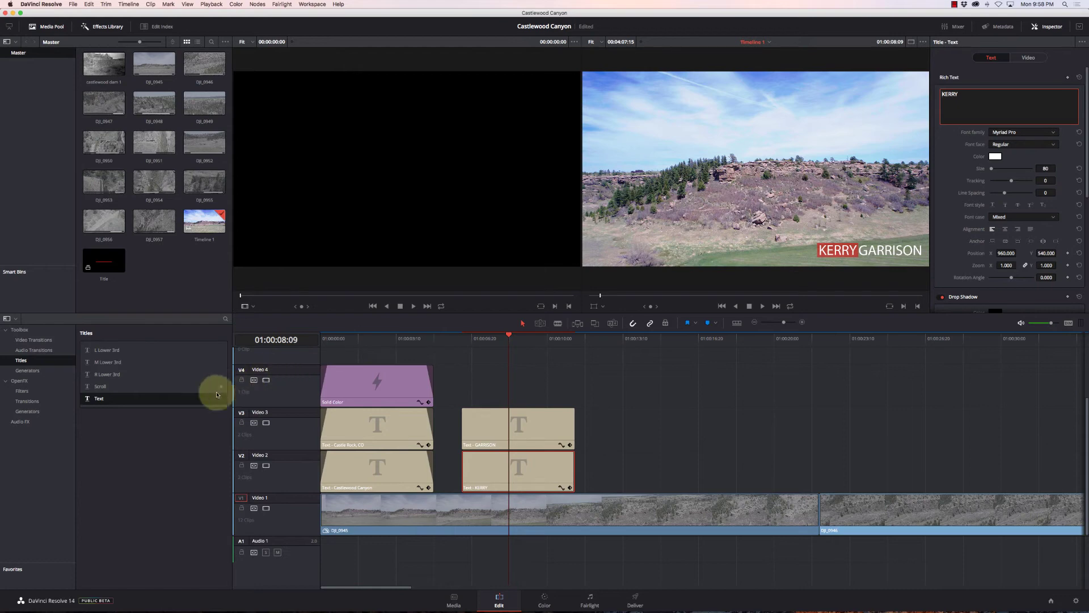
Add a new Text title on track V4 above the surname title and select it
left_click_drag(117, 396, 468, 402)
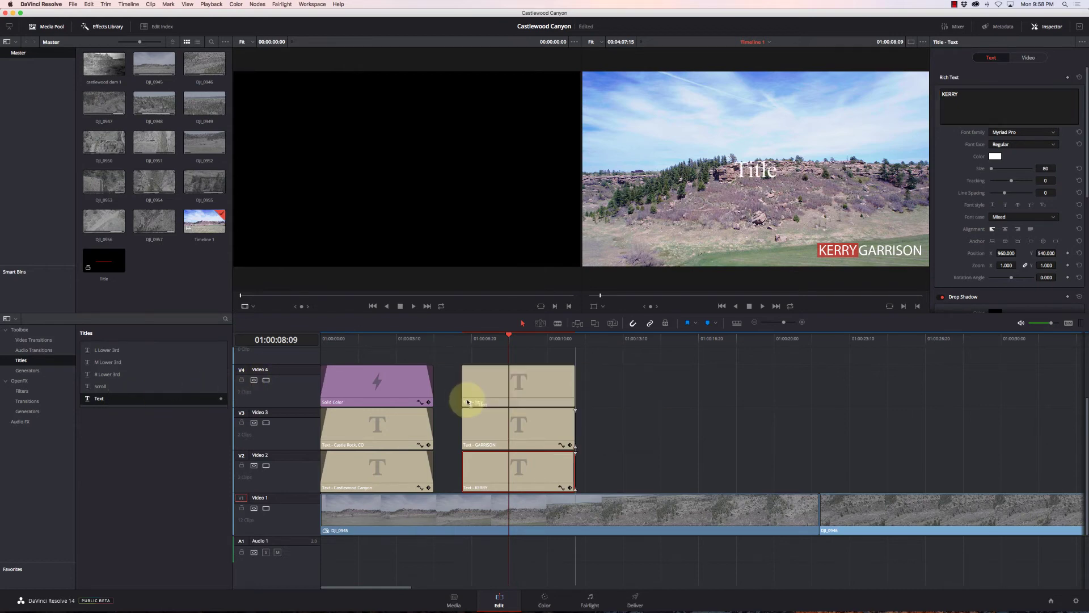
left_click_drag(574, 338, 499, 343)
left_click(499, 340)
left_click(499, 378)
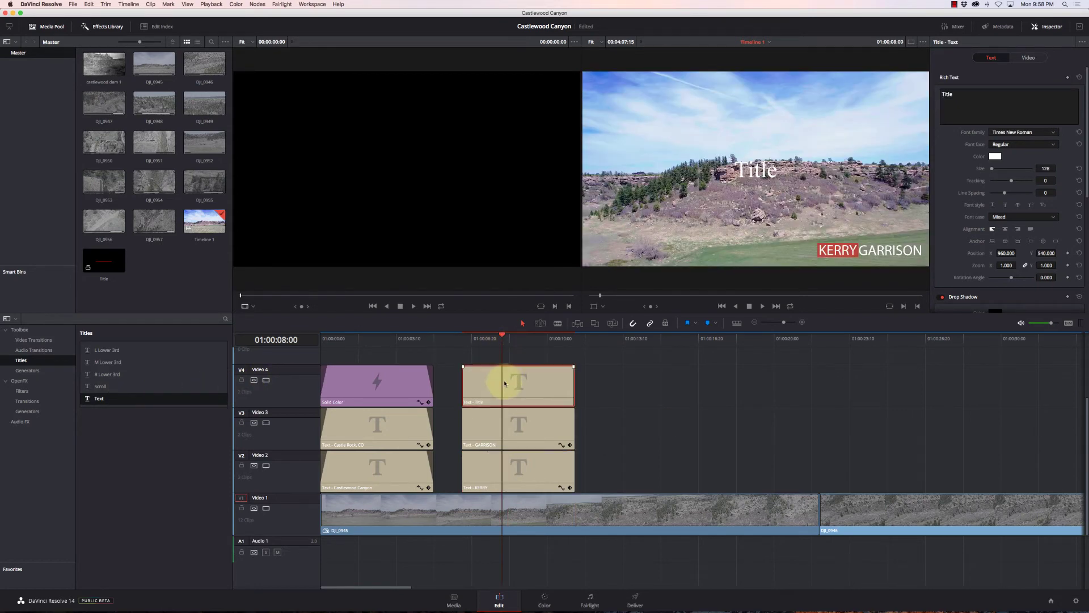
Retype the V4 title as PRODUCED BY in Myriad Pro and shrink it to size 43
double_click(959, 94)
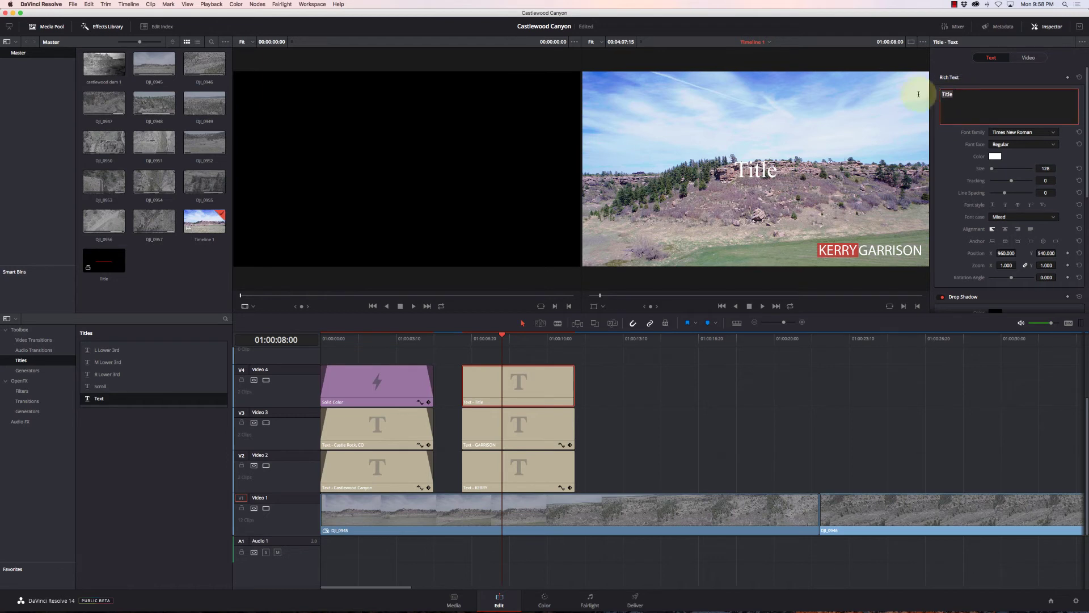
type("PRODUC")
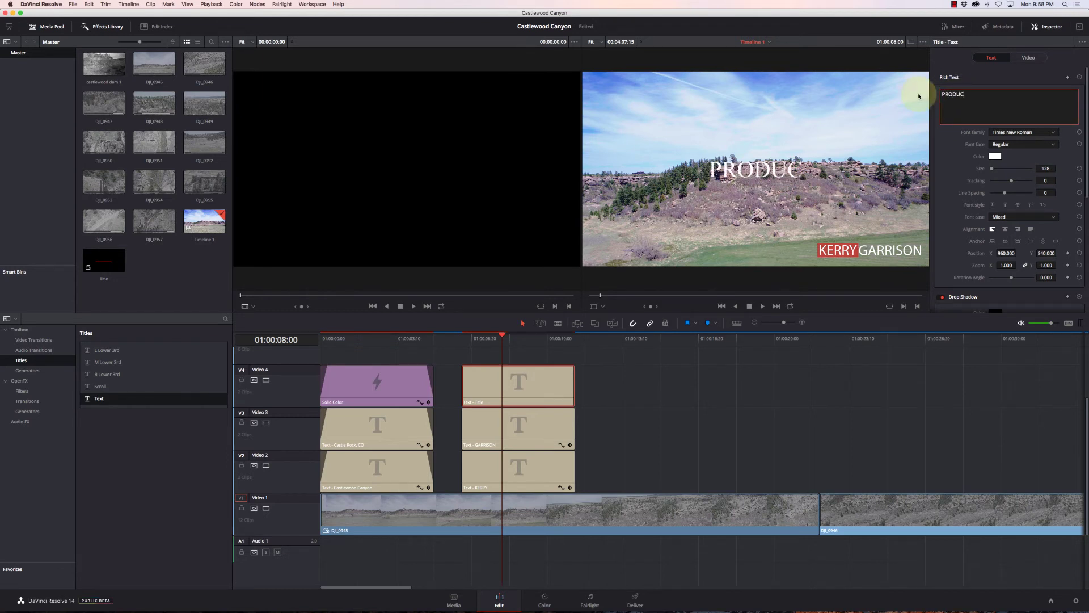
type("ED BU")
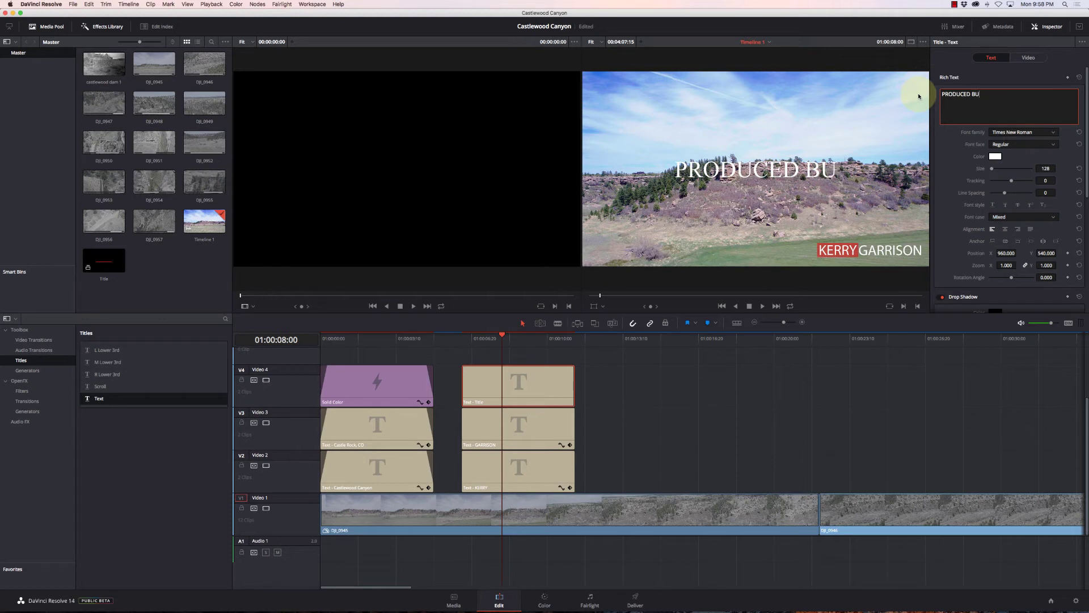
key("BackSpace")
type("Y")
left_click(1021, 132)
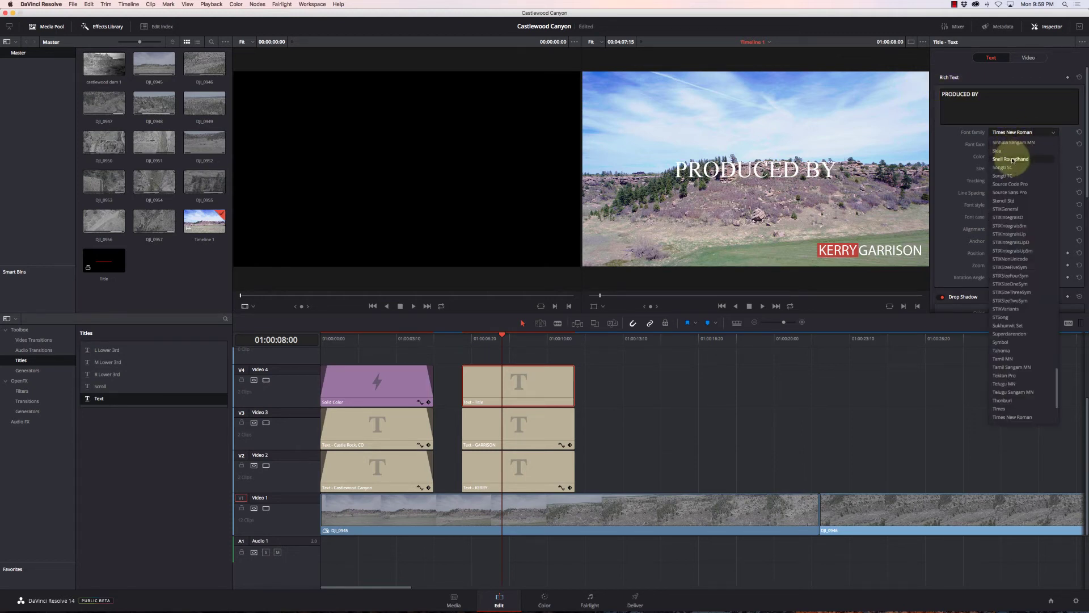
scroll(1013, 161, "up", 3)
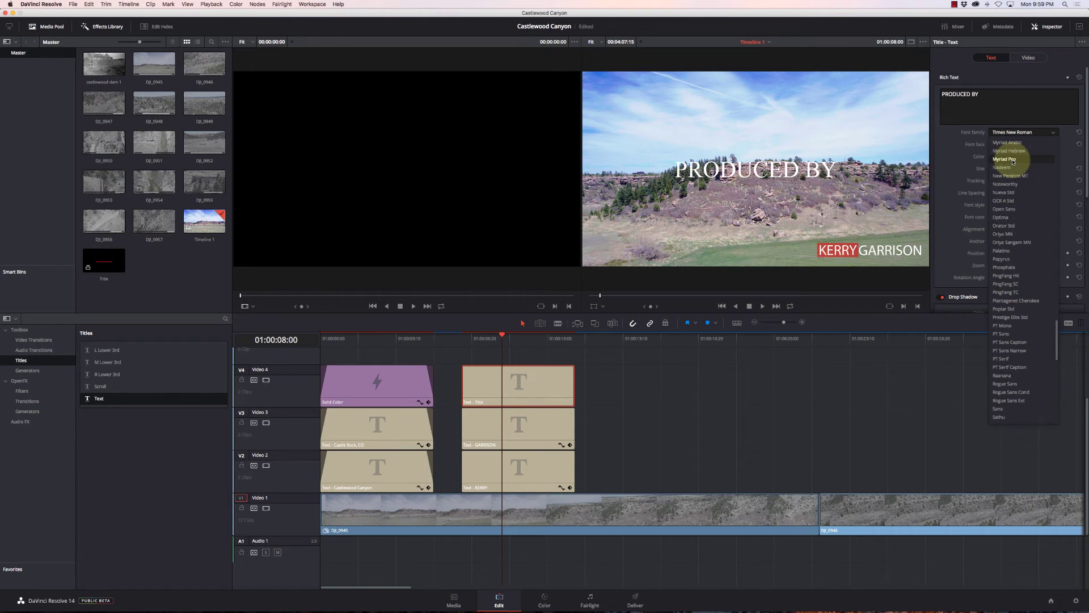
left_click(1013, 160)
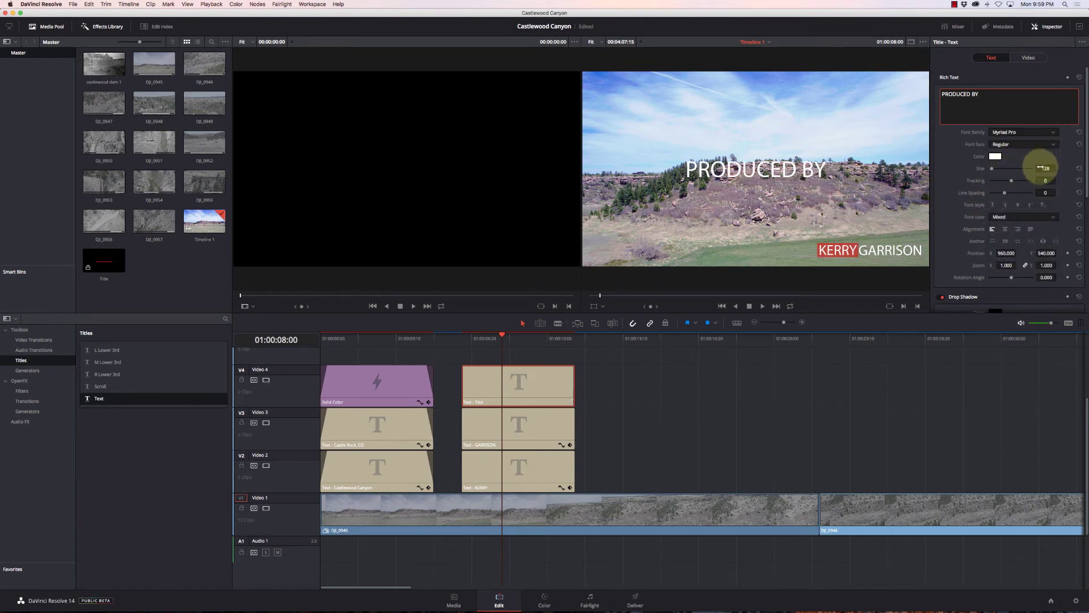
left_click_drag(1043, 170, 1012, 172)
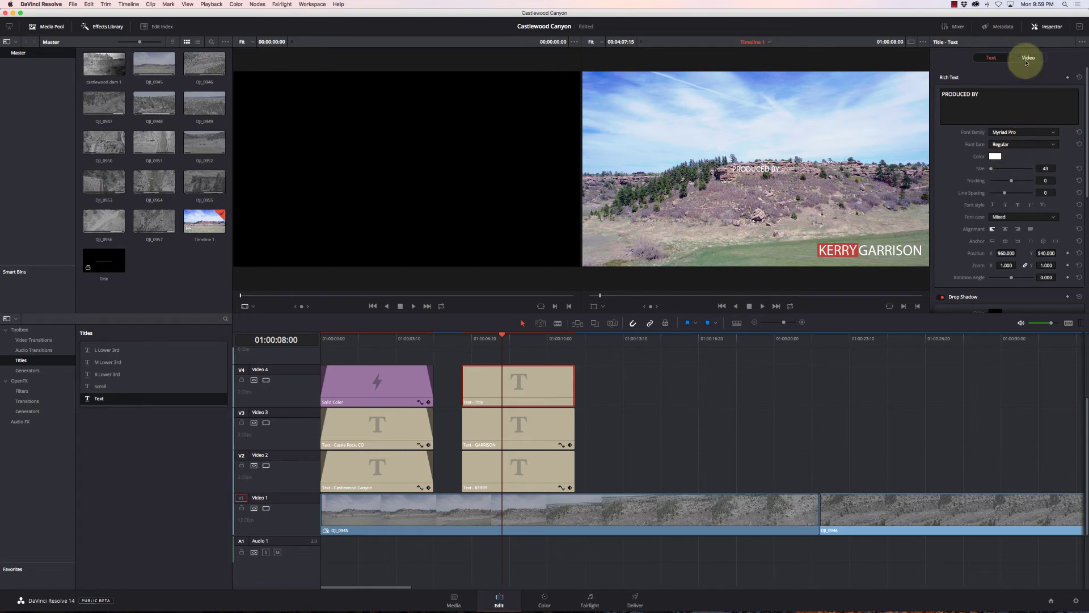
Position PRODUCED BY at X 474, Y -387, just above the name at lower right
left_click(1027, 58)
left_click_drag(1006, 125, 1084, 122)
left_click_drag(970, 119, 1016, 132)
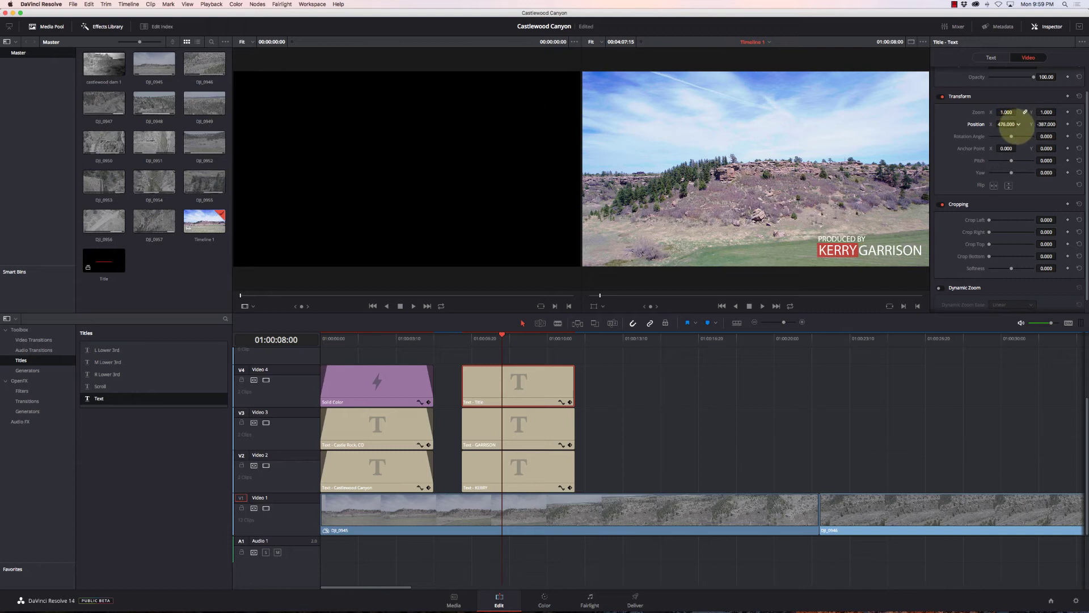
left_click(1005, 125)
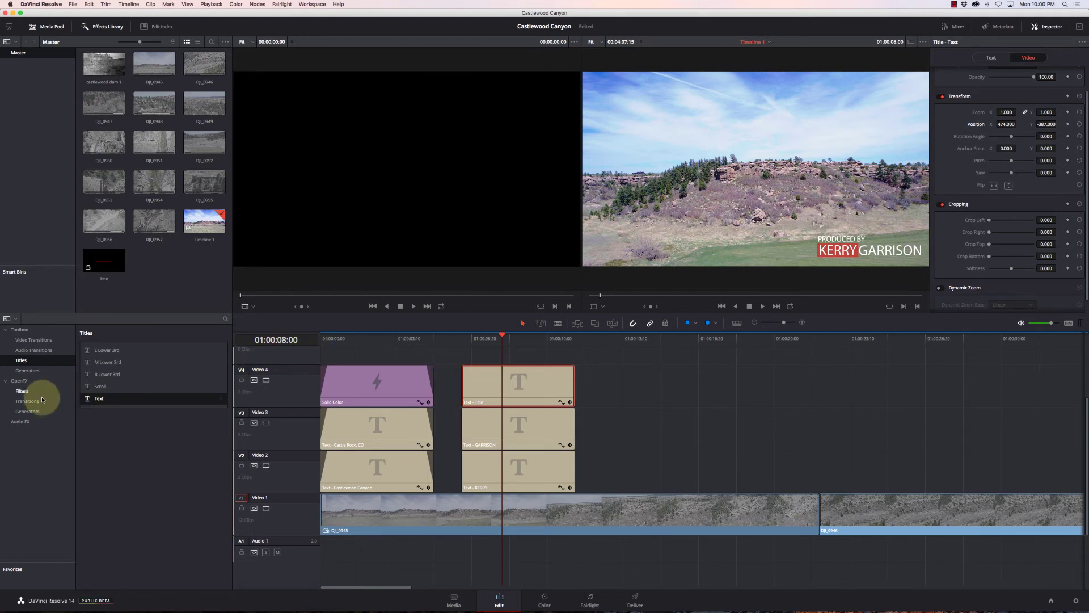
Add Cross Dissolves at both ends of the Title, surname and first-name clips
key("super+z")
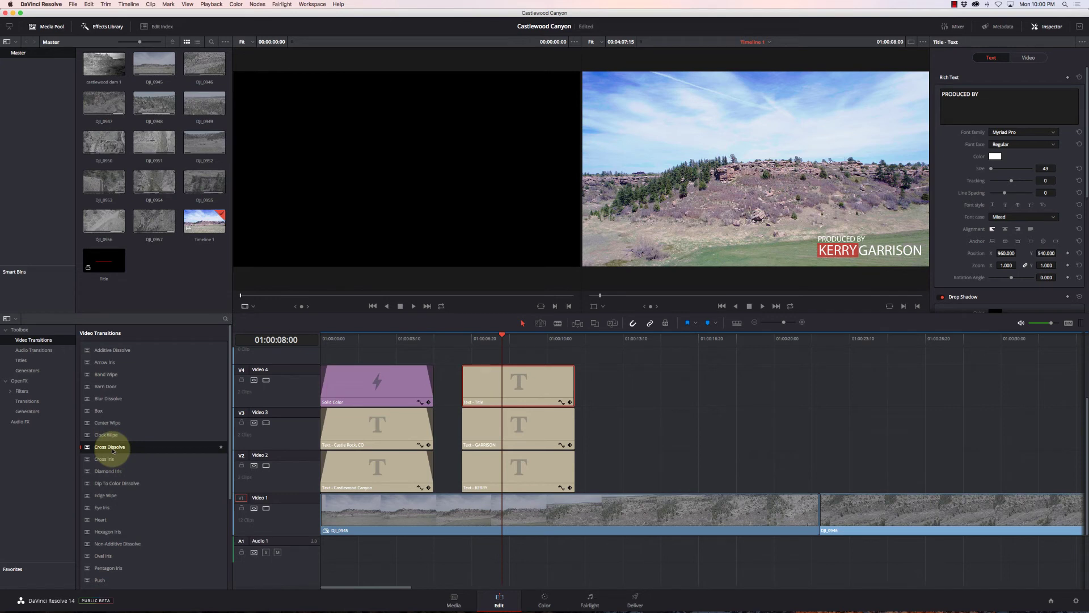
left_click_drag(112, 451, 474, 377)
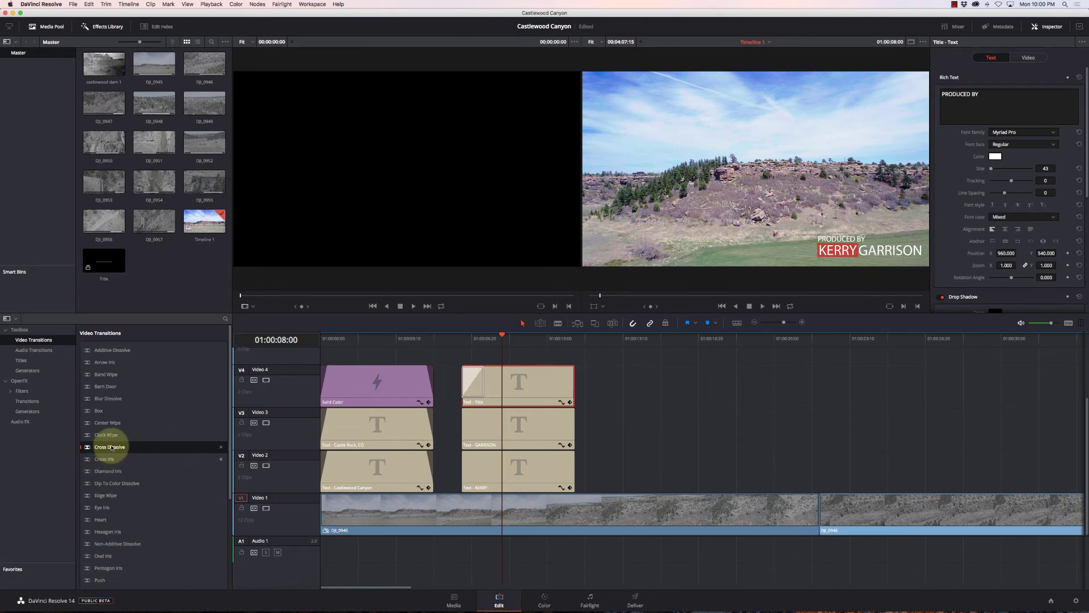
left_click_drag(111, 447, 471, 421)
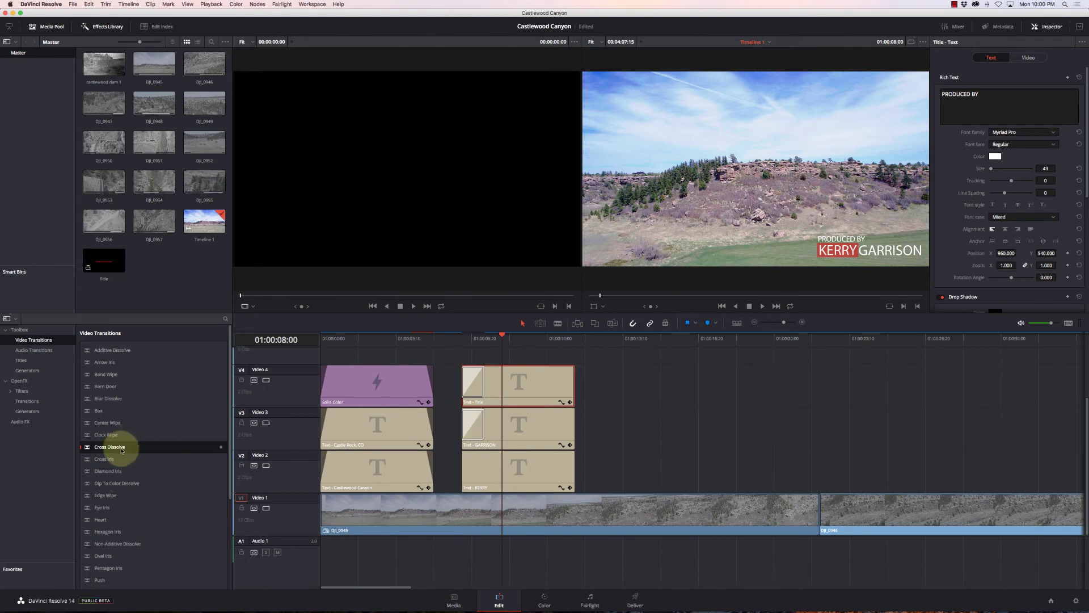
left_click_drag(109, 446, 472, 464)
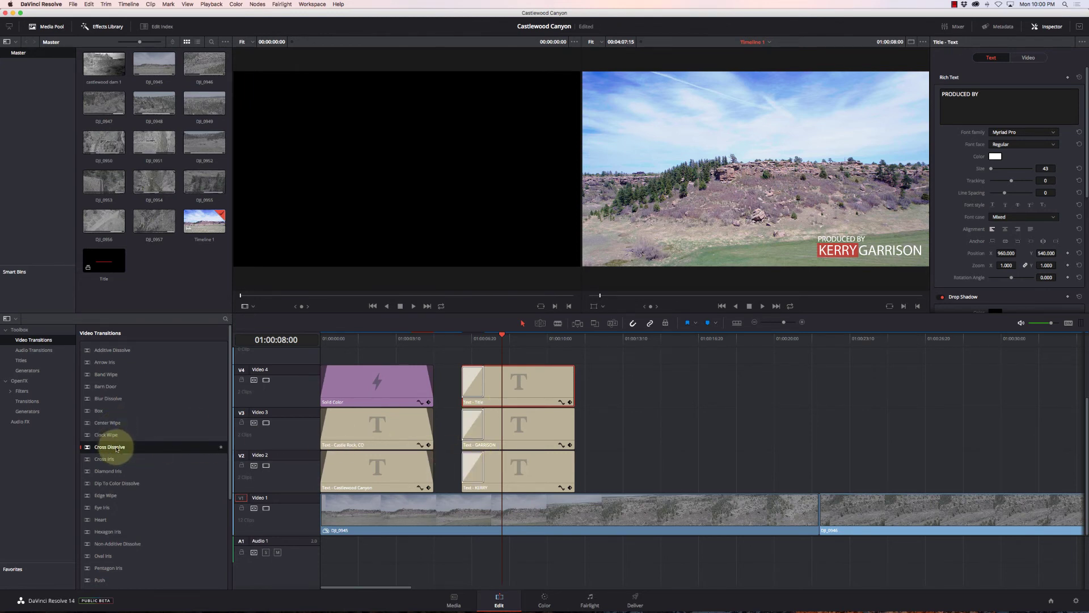
left_click_drag(109, 446, 570, 378)
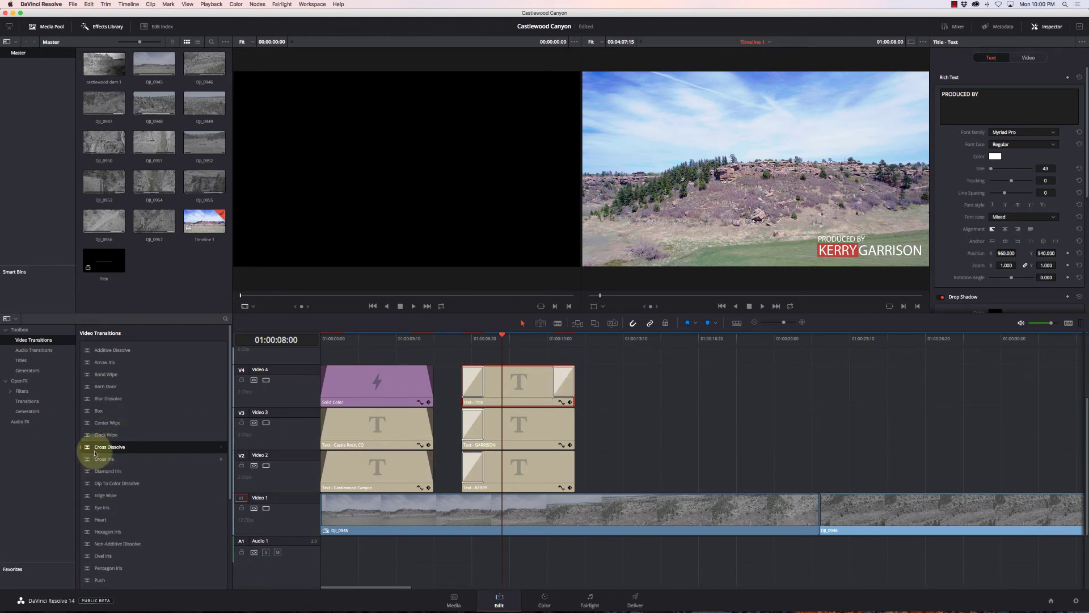
left_click_drag(91, 446, 566, 426)
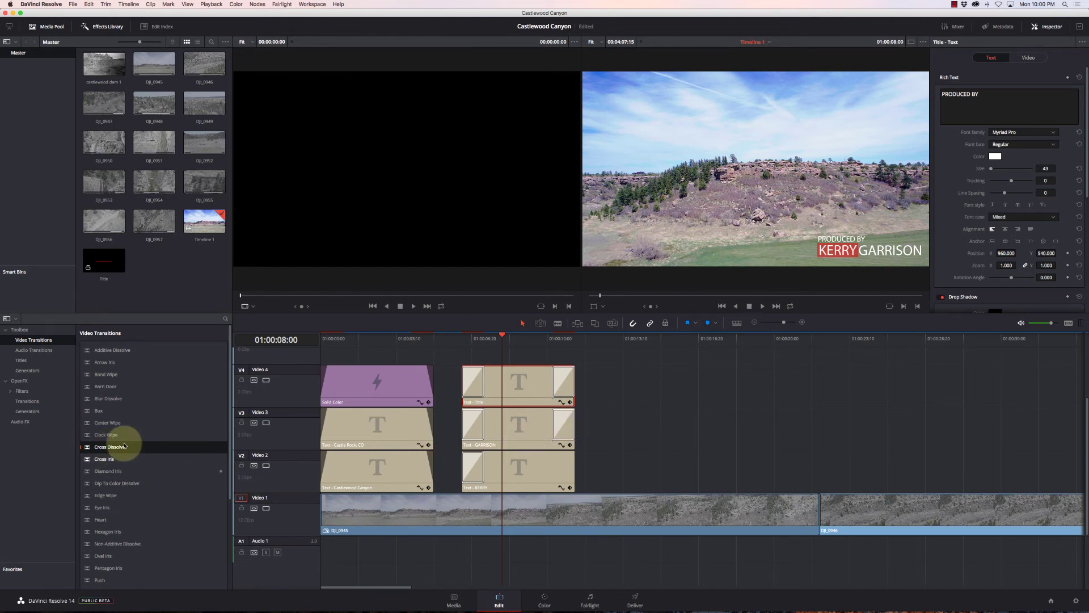
left_click_drag(122, 445, 568, 465)
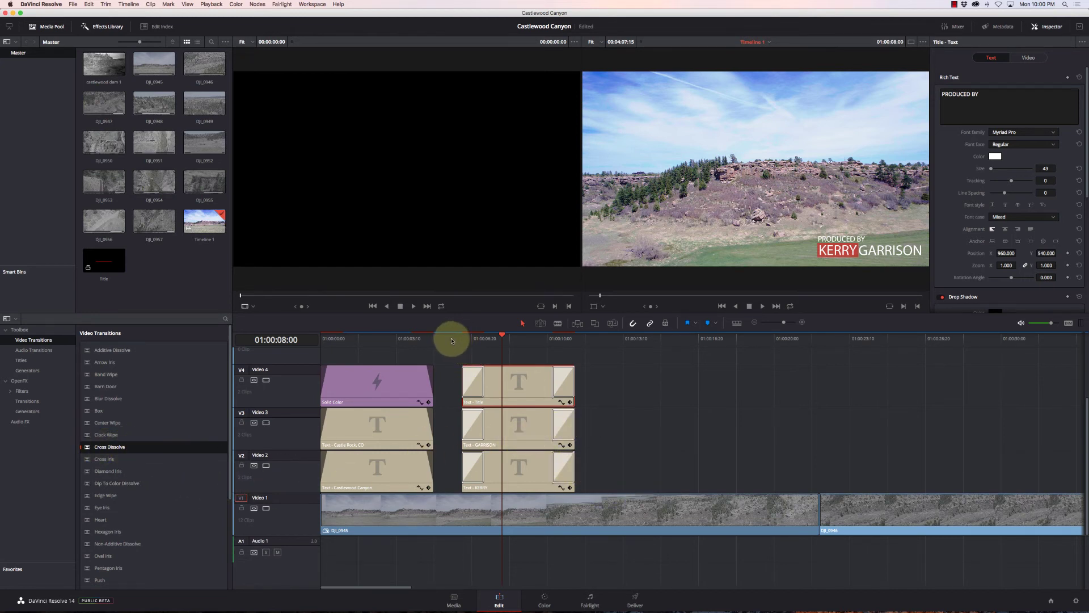
Play back the titles to check the dissolves, then return to the producer credit frame
left_click(452, 340)
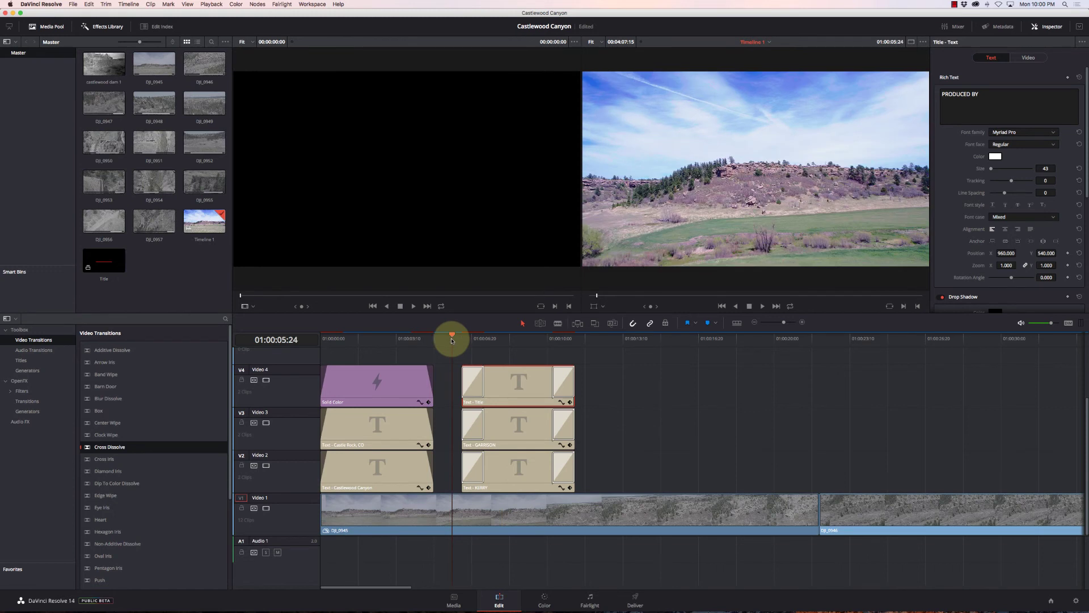
key("space")
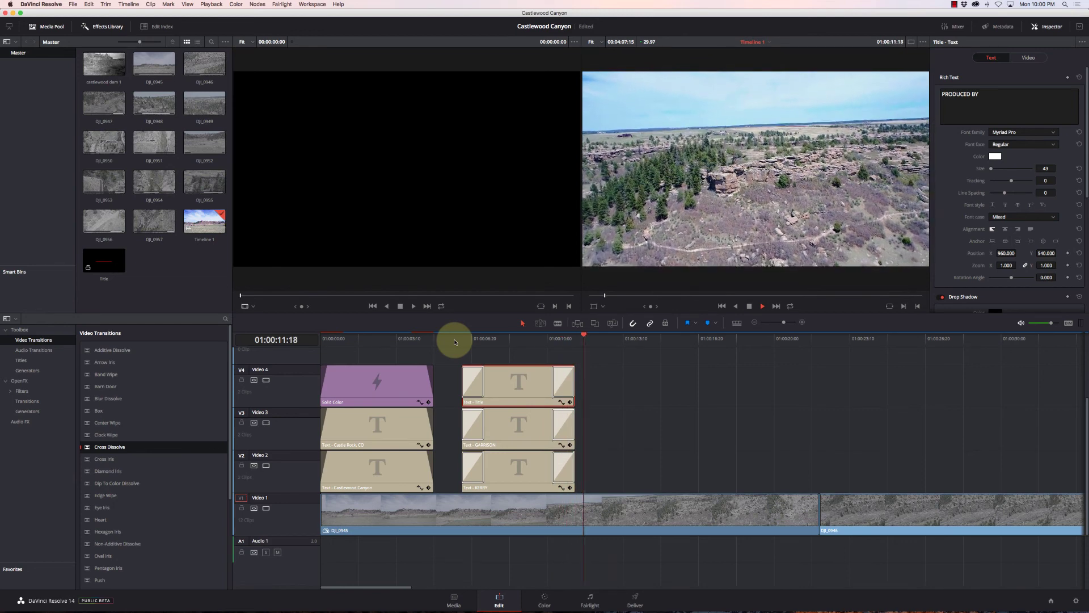
key("space")
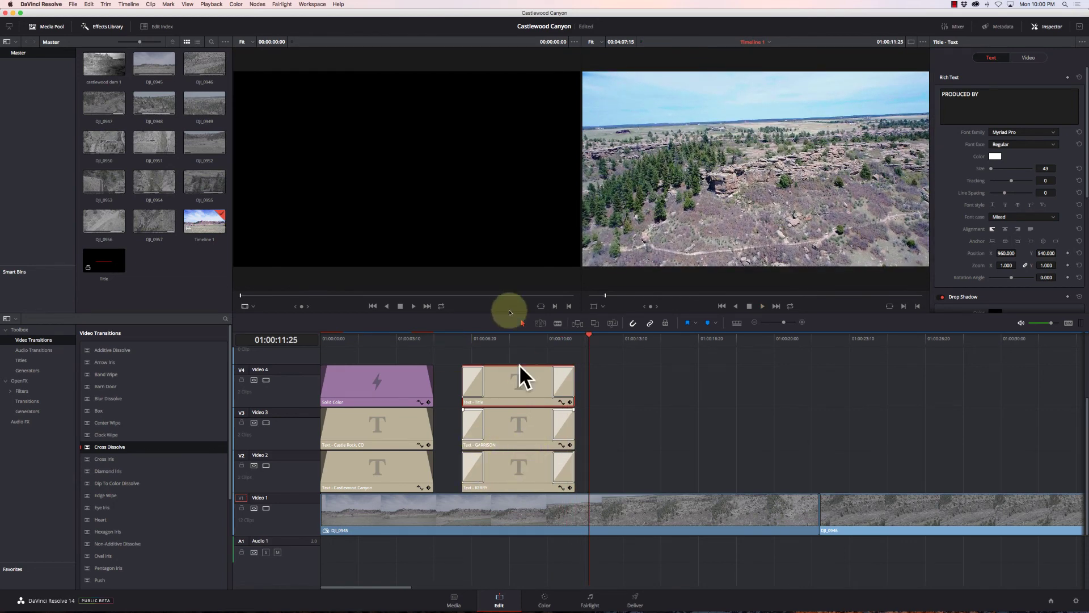
left_click(512, 357)
Fade the red background box behind the first-name title
left_click(513, 468)
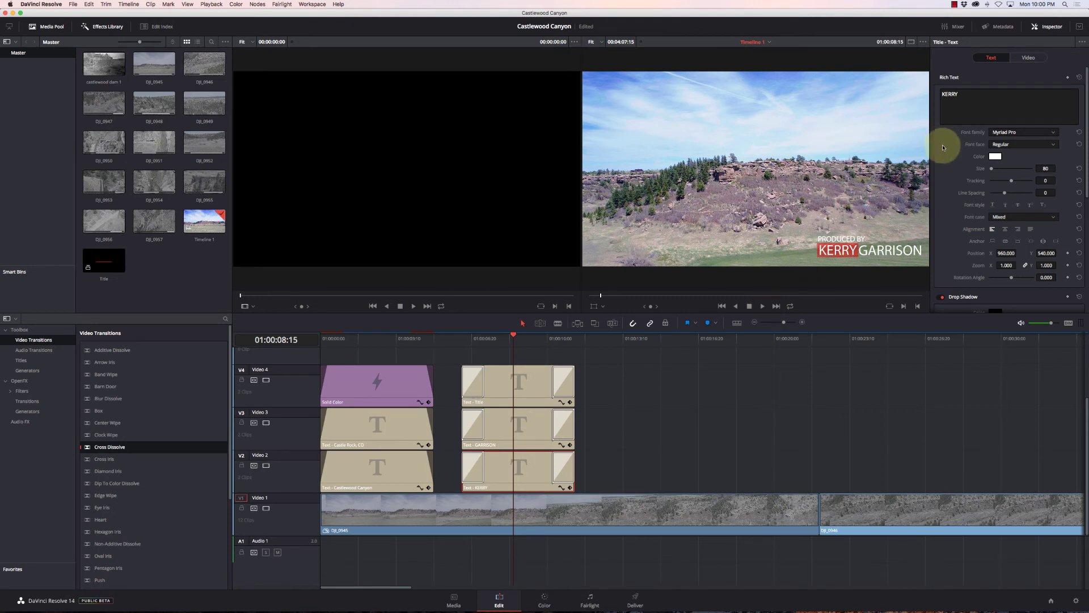
scroll(969, 168, "down", 2)
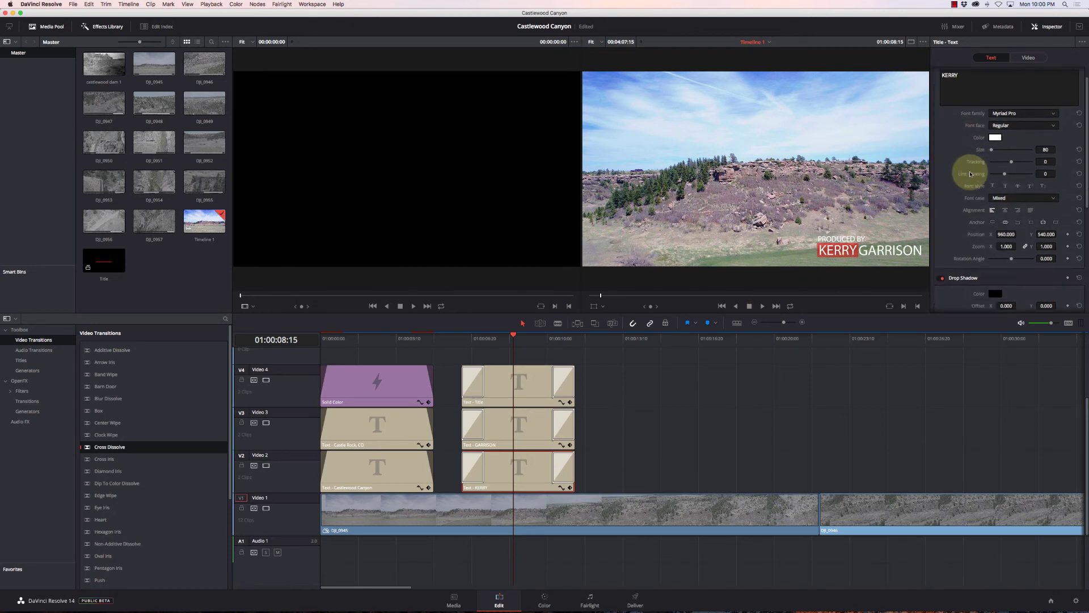
scroll(969, 174, "down", 10)
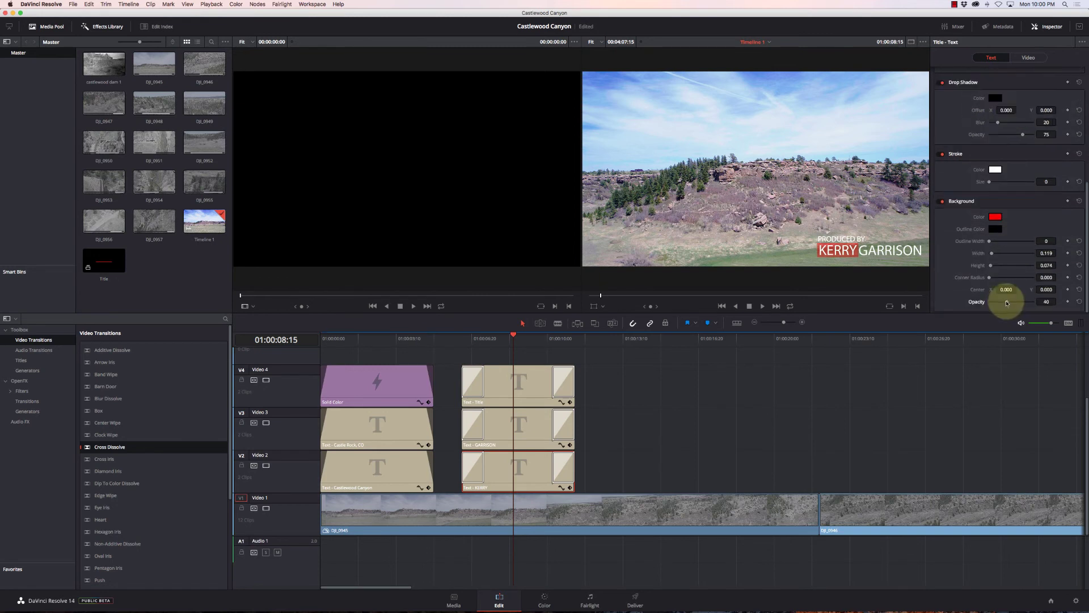
mouse_move(1007, 302)
left_mouse_down()
mouse_move(1032, 301)
mouse_move(1021, 301)
left_mouse_up()
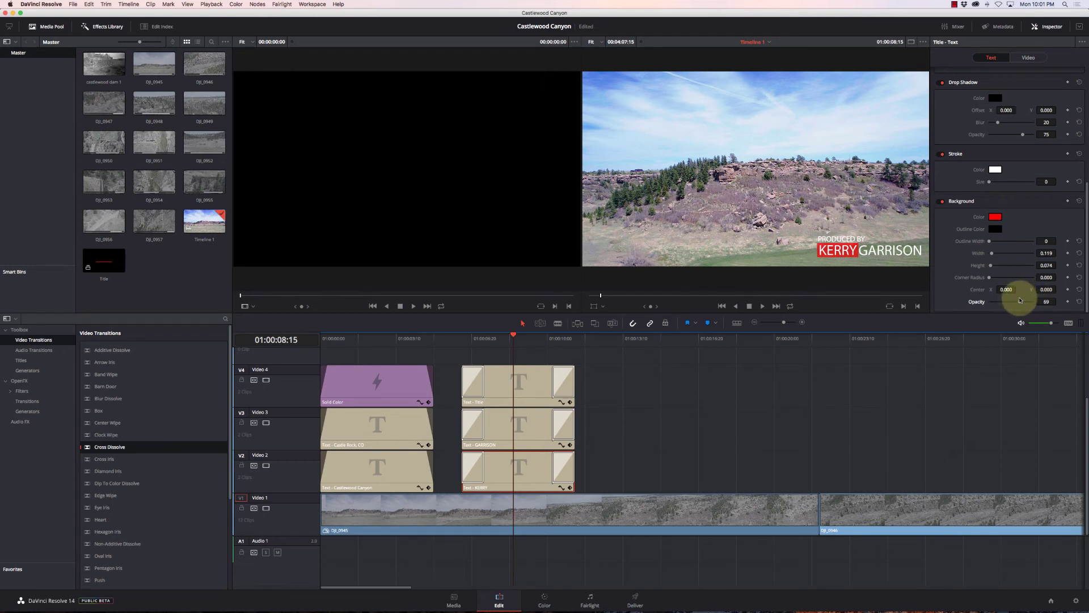
Lower the first-name title's Opacity below 100 so it reads semi-transparent
left_click(1027, 57)
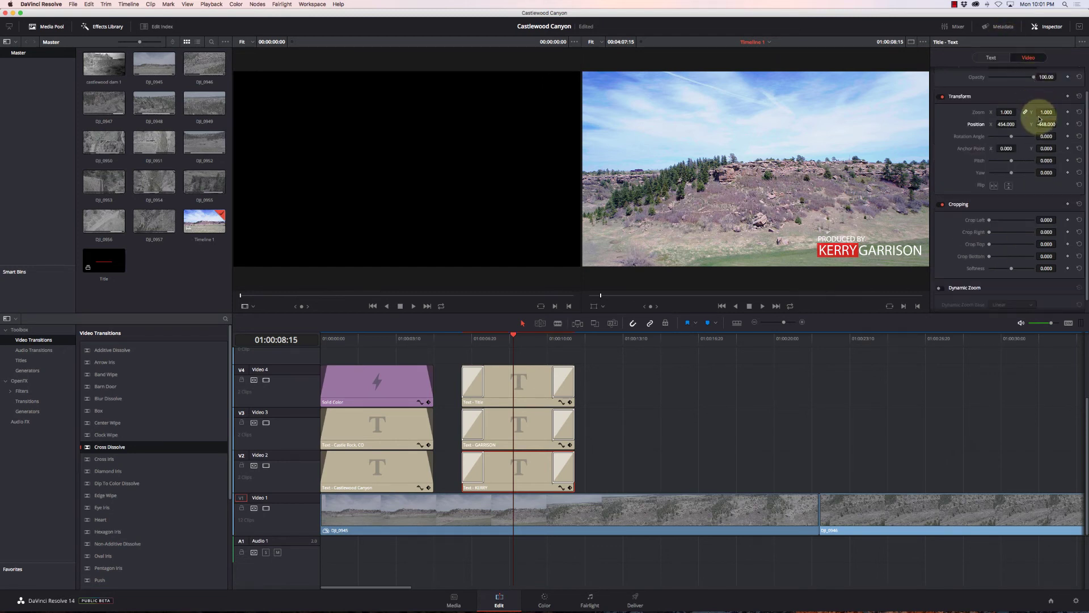
scroll(1018, 79, "up", 2)
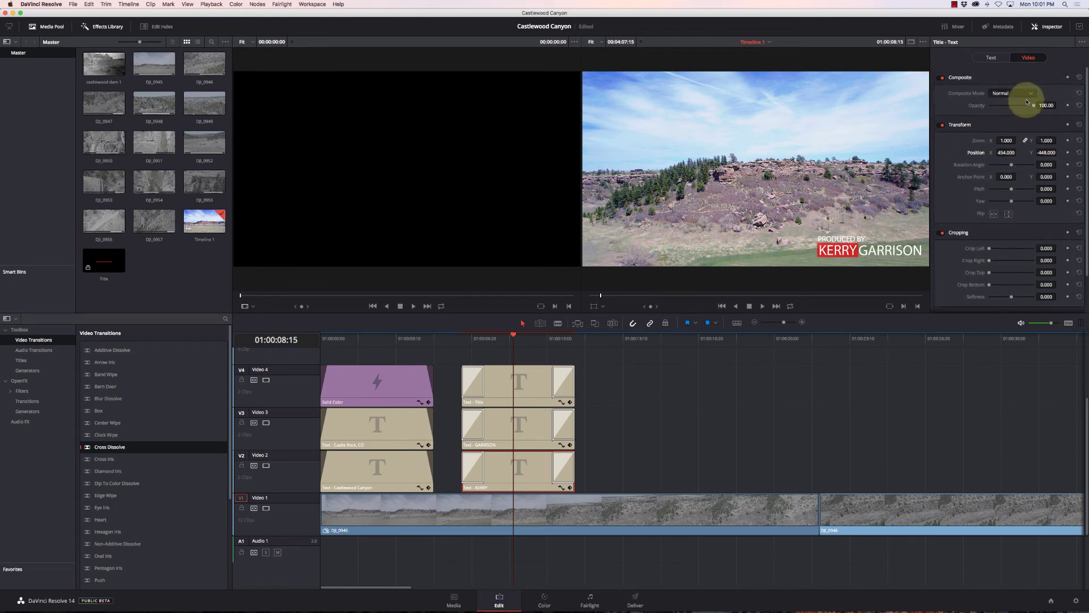
left_click_drag(1032, 107, 1003, 108)
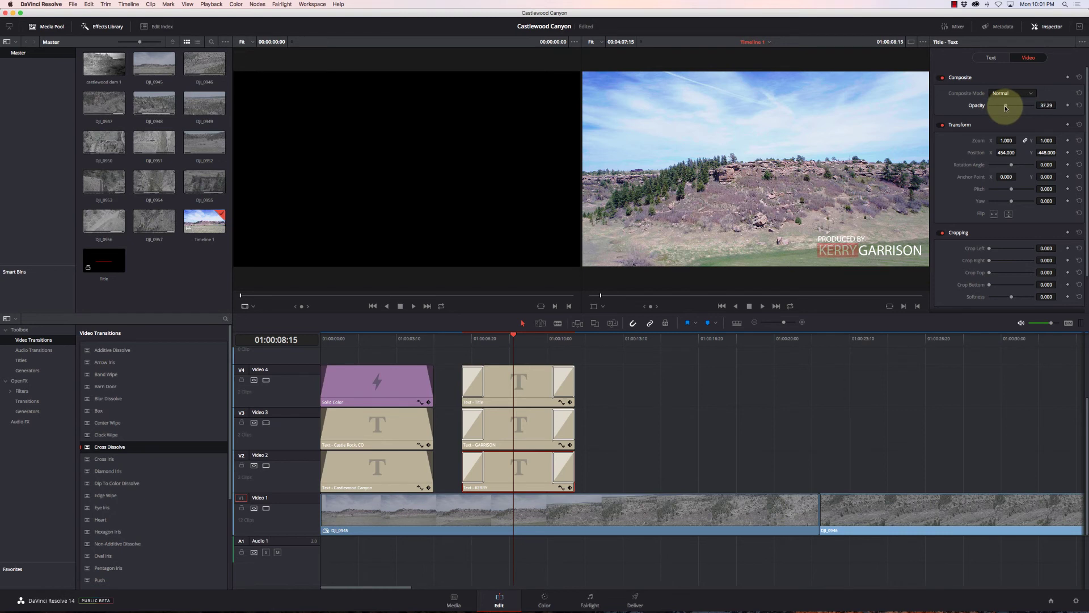
left_click(1046, 106)
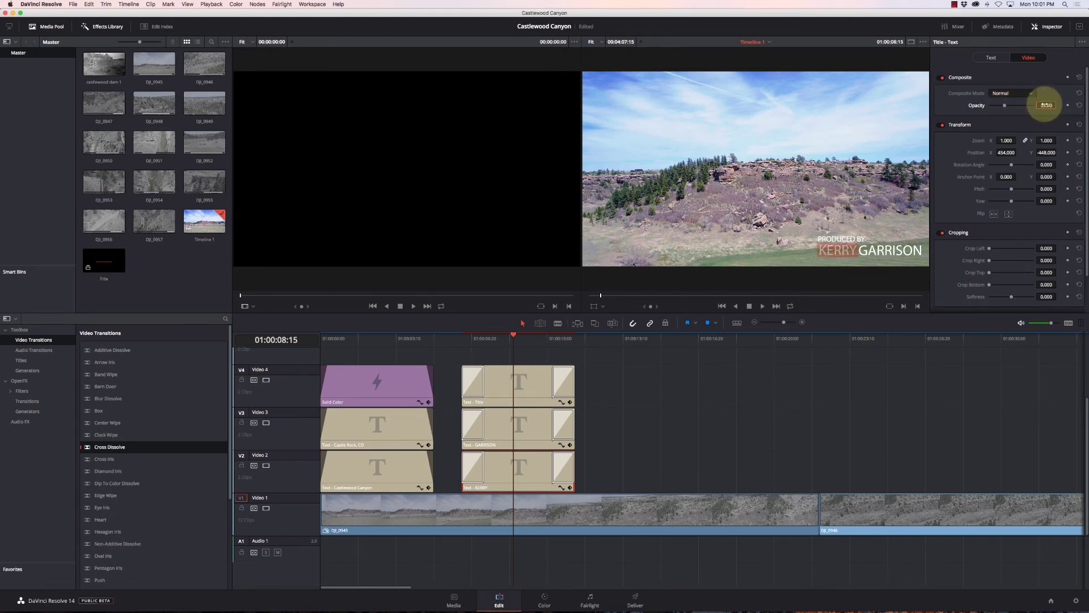
Set Composite Opacity to 35 on both the GARRISON and PRODUCED BY title clips
left_click(518, 431)
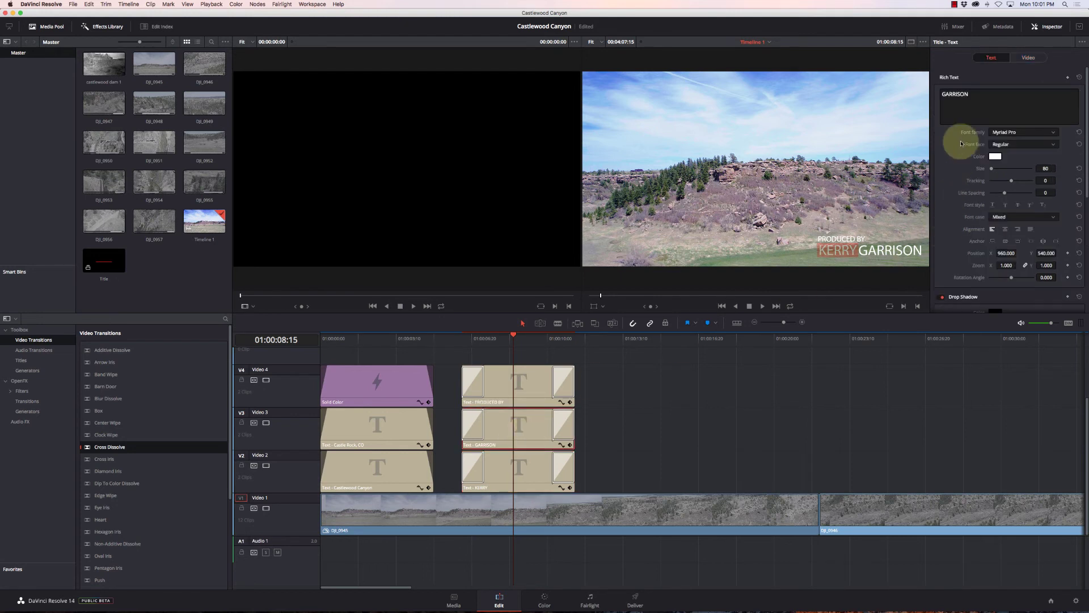
left_click(1028, 57)
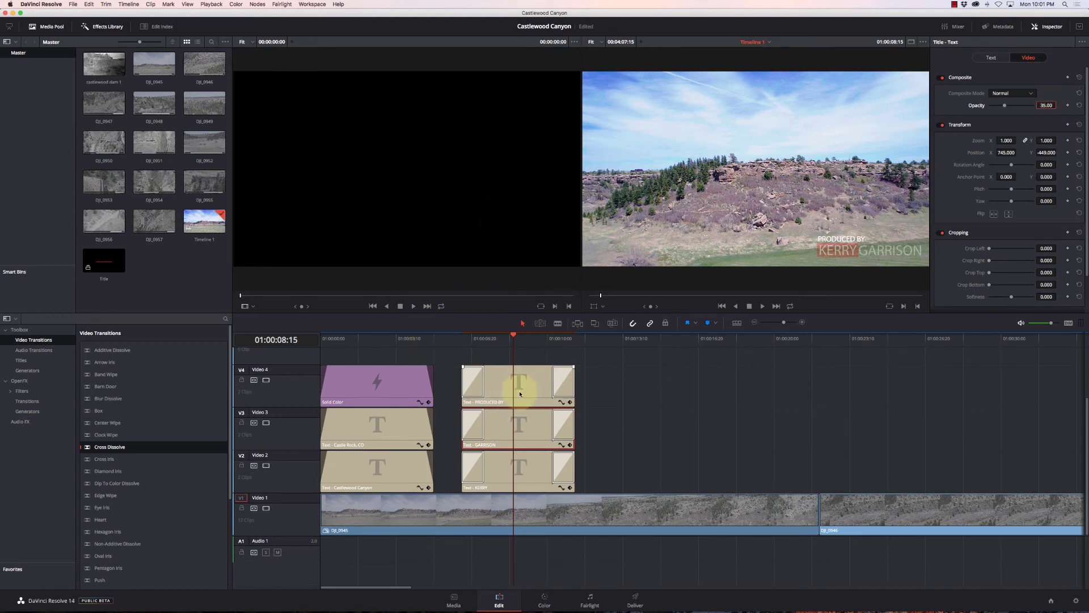
left_click(542, 391)
left_click(1029, 57)
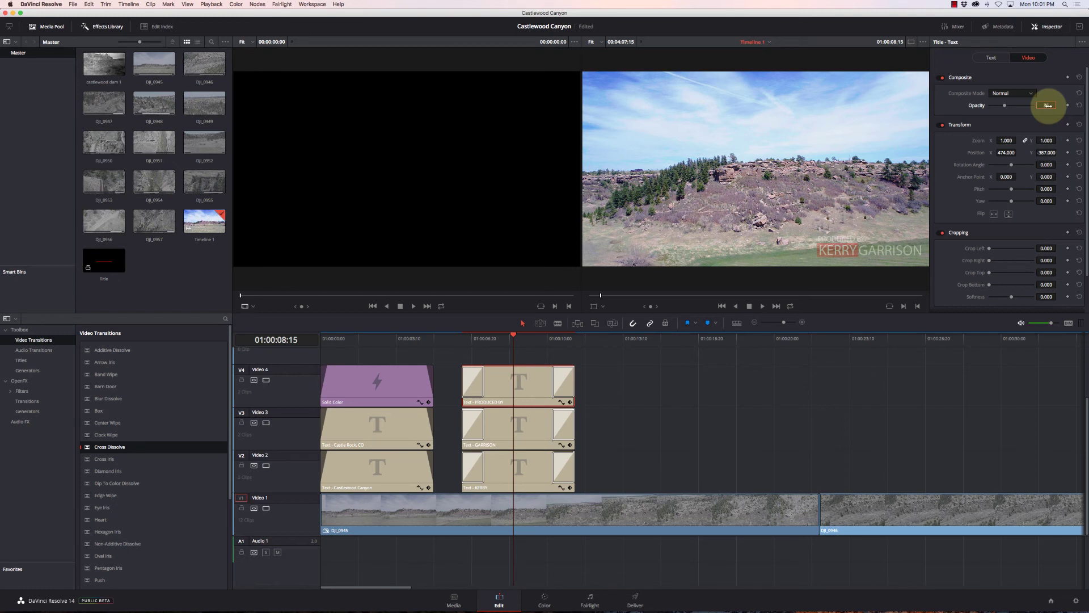
left_click(464, 338)
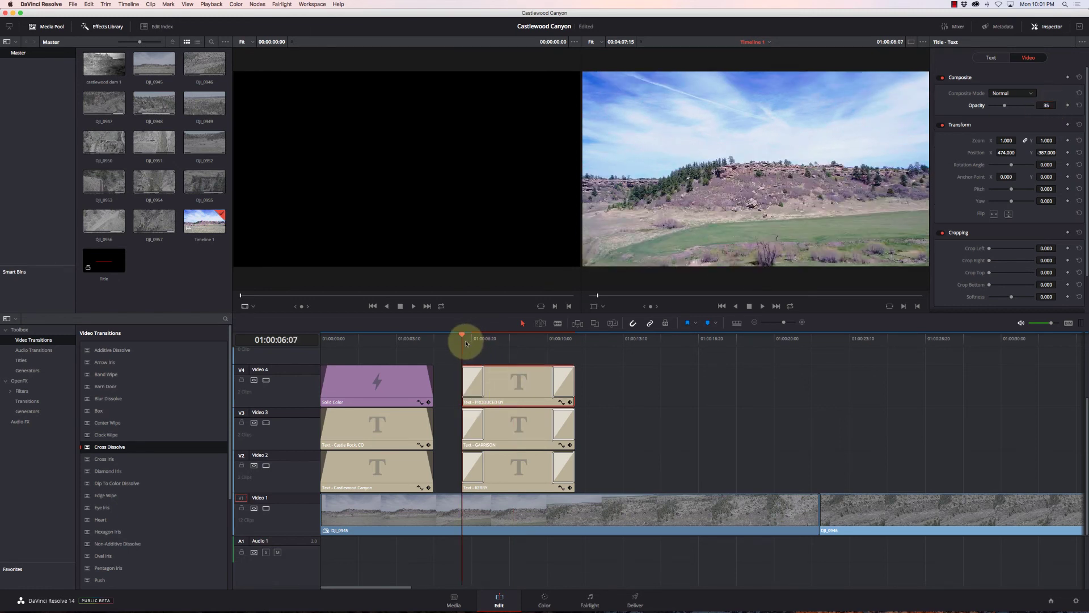
key("space")
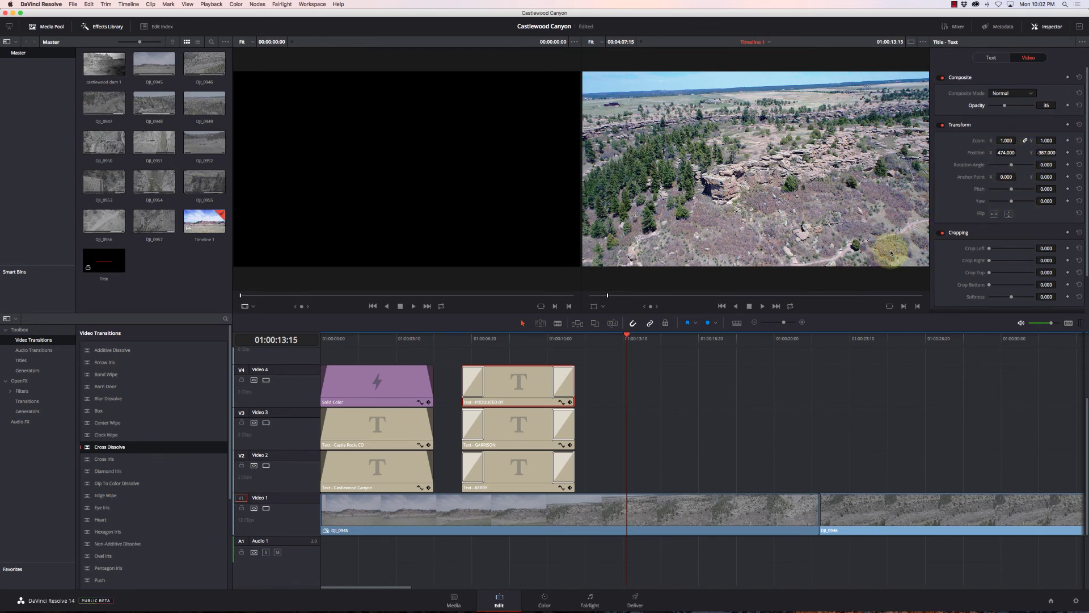
left_click(537, 340)
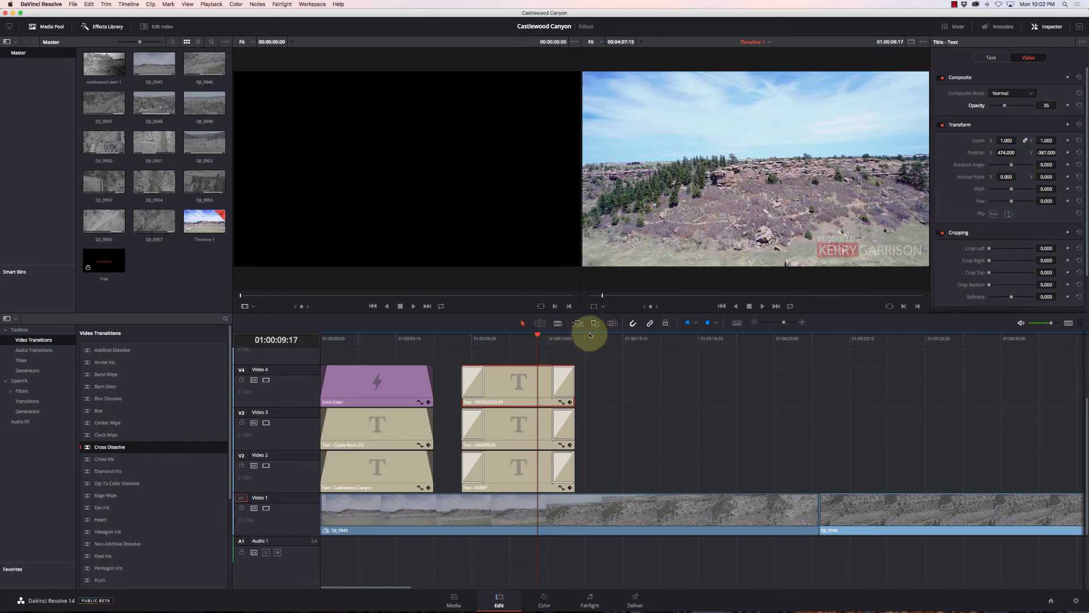
left_click(602, 339)
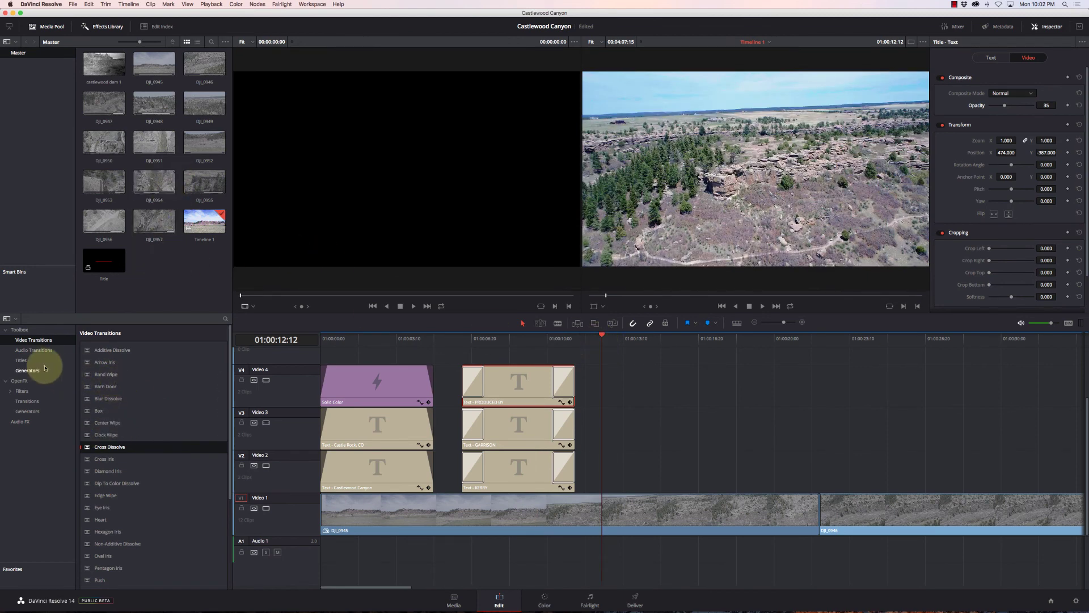
Add a Text title from Toolbox > Titles onto Video 2 after the lower-third
left_click(27, 370)
left_click(25, 362)
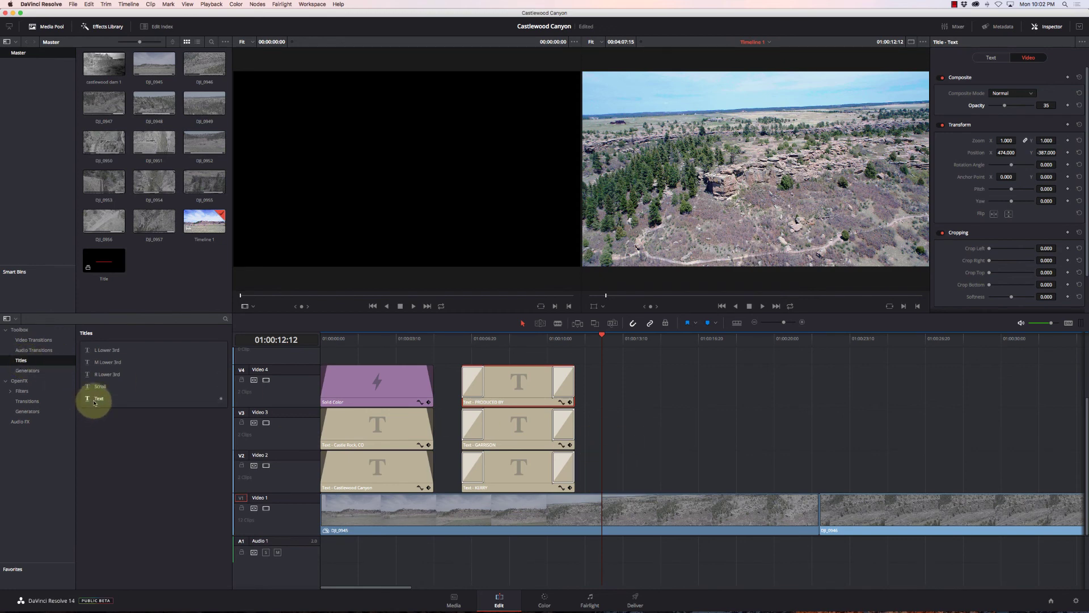
left_click_drag(92, 397, 596, 477)
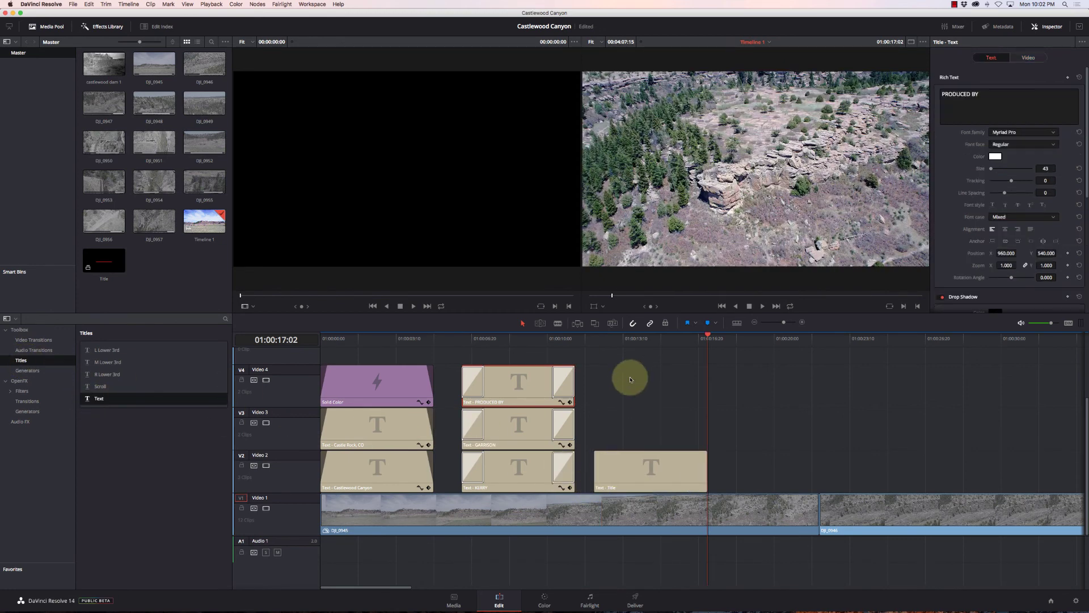
left_click(645, 337)
left_click(642, 462)
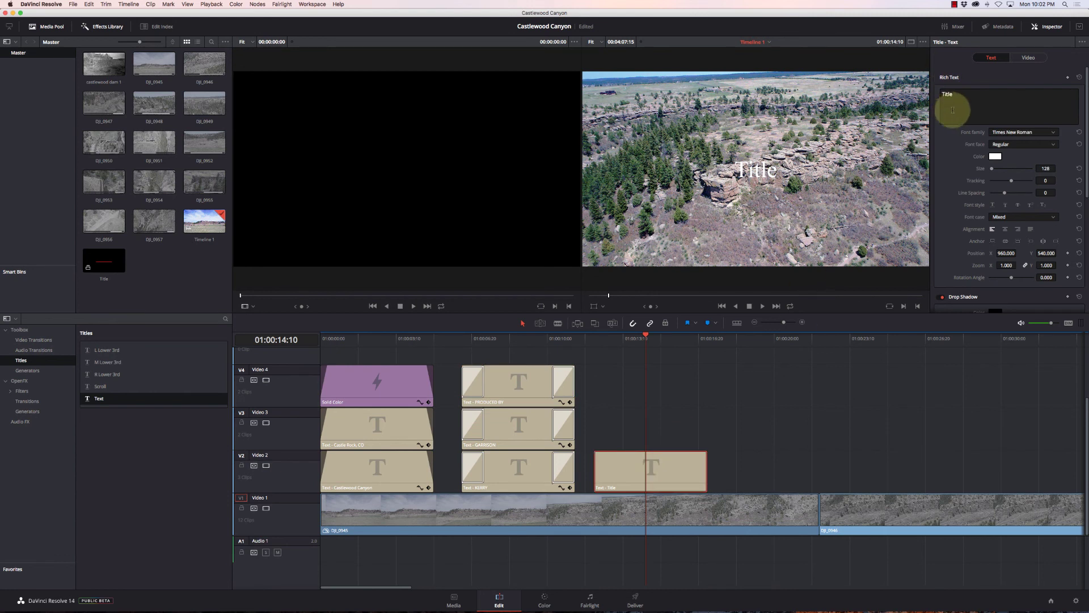
Change the title's text to 'Spin Me' and set its font family to Tahoma
double_click(960, 94)
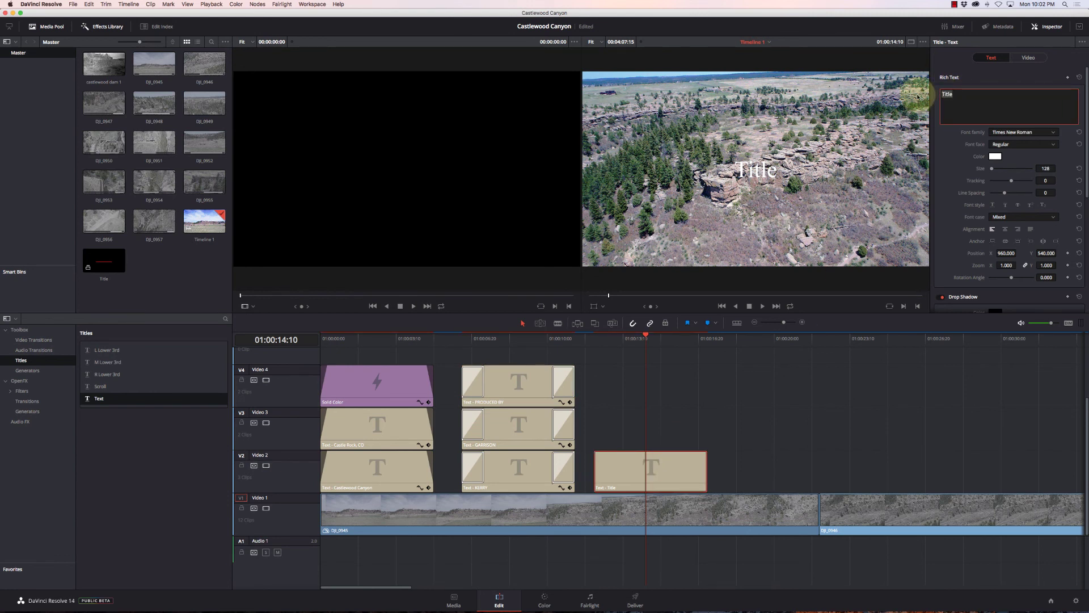
type("Spin Me")
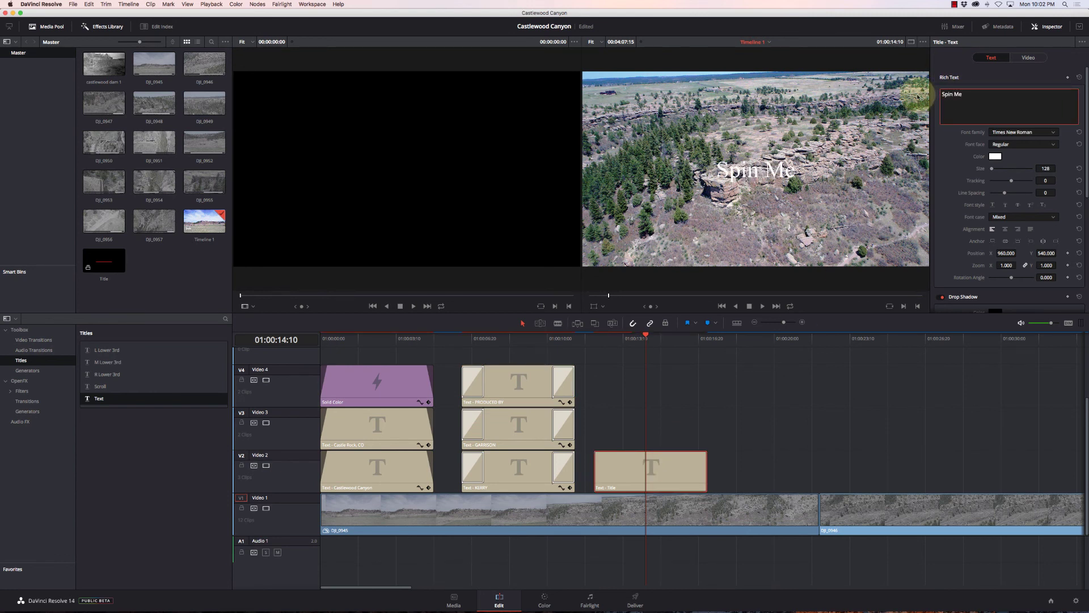
left_click(1041, 135)
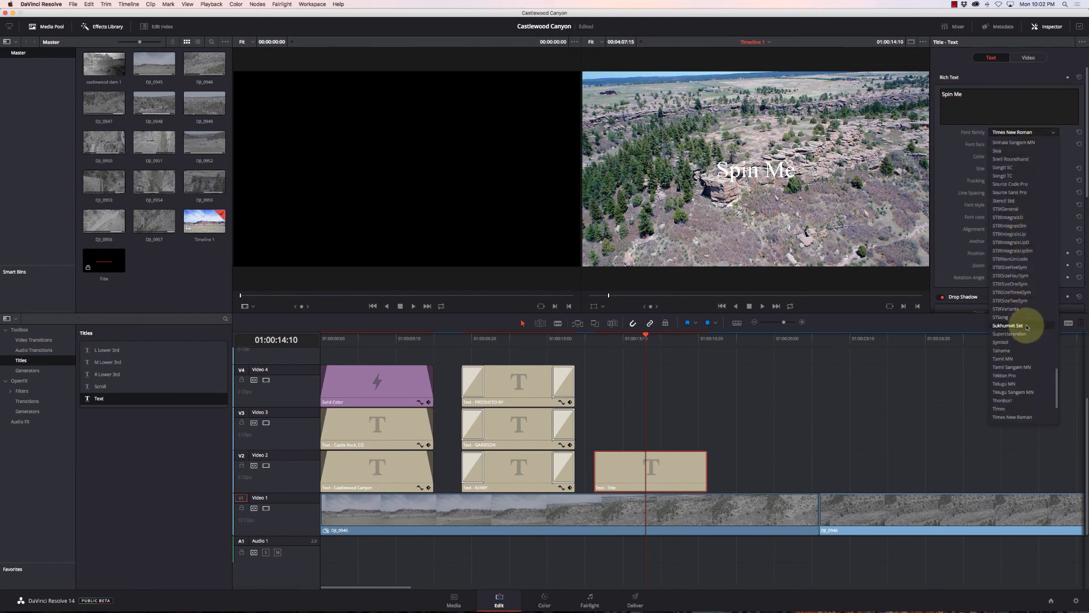
left_click(1009, 351)
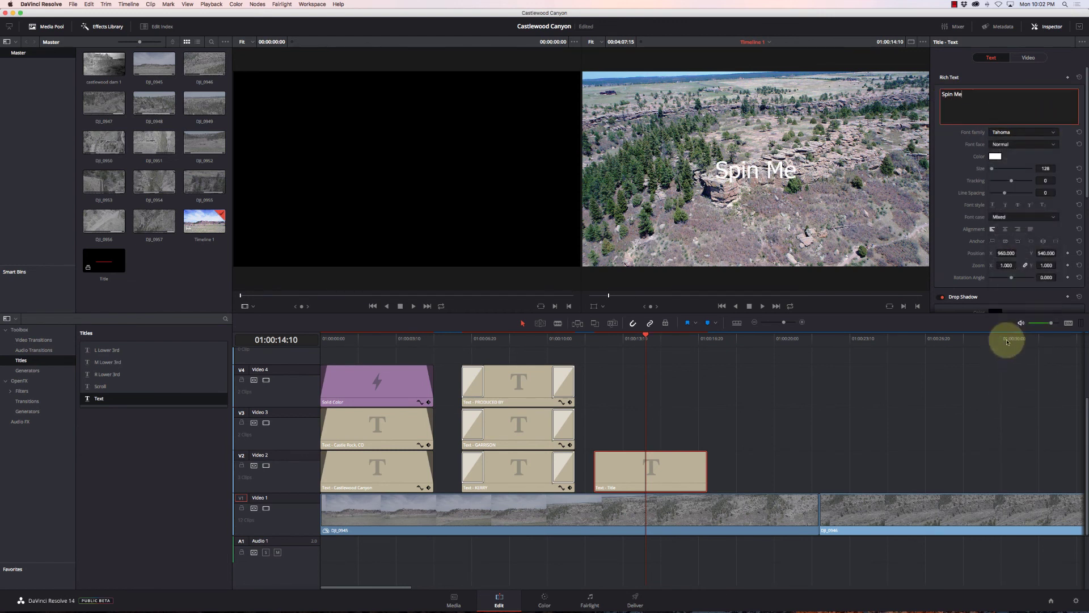
Size the title's background box to height 0.153 and width 0.305, and nudge it slightly down
scroll(1015, 253, "down", 10)
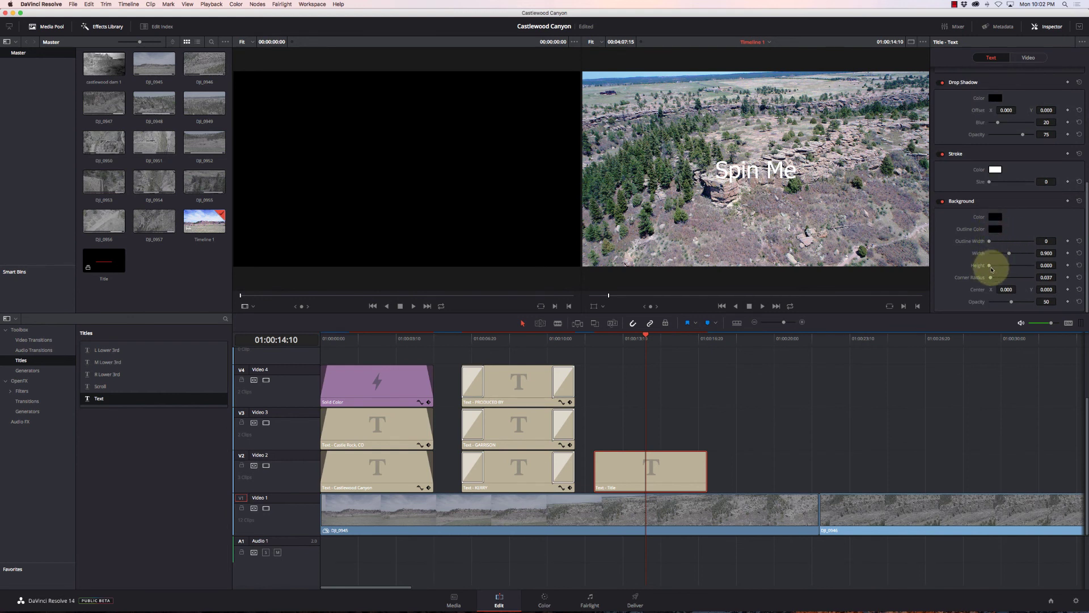
mouse_move(991, 266)
left_mouse_down()
mouse_move(1006, 256)
mouse_move(996, 256)
left_mouse_up()
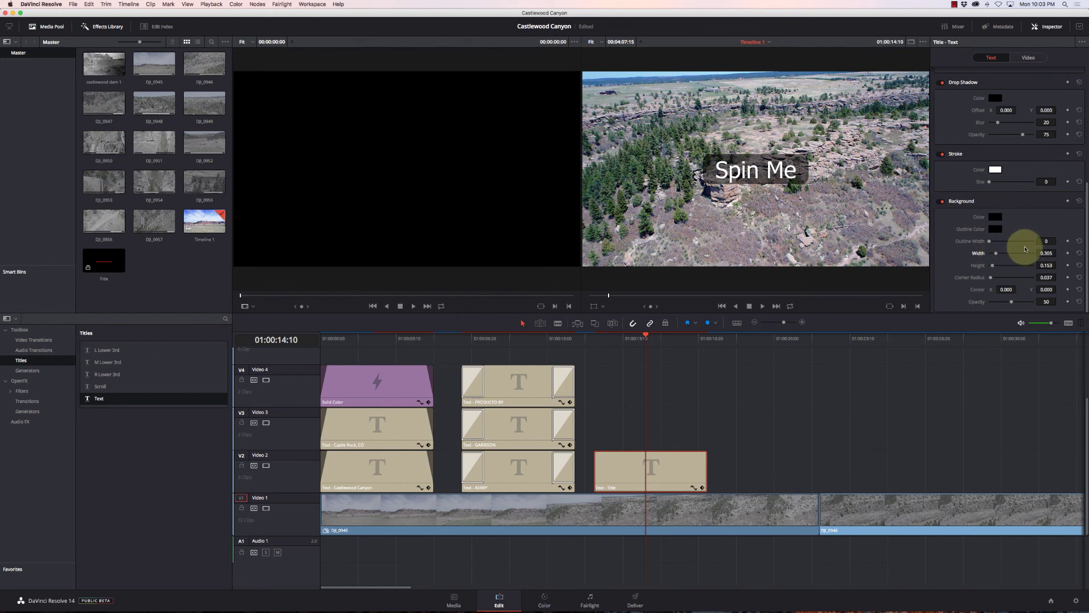
left_click_drag(1039, 289, 1033, 289)
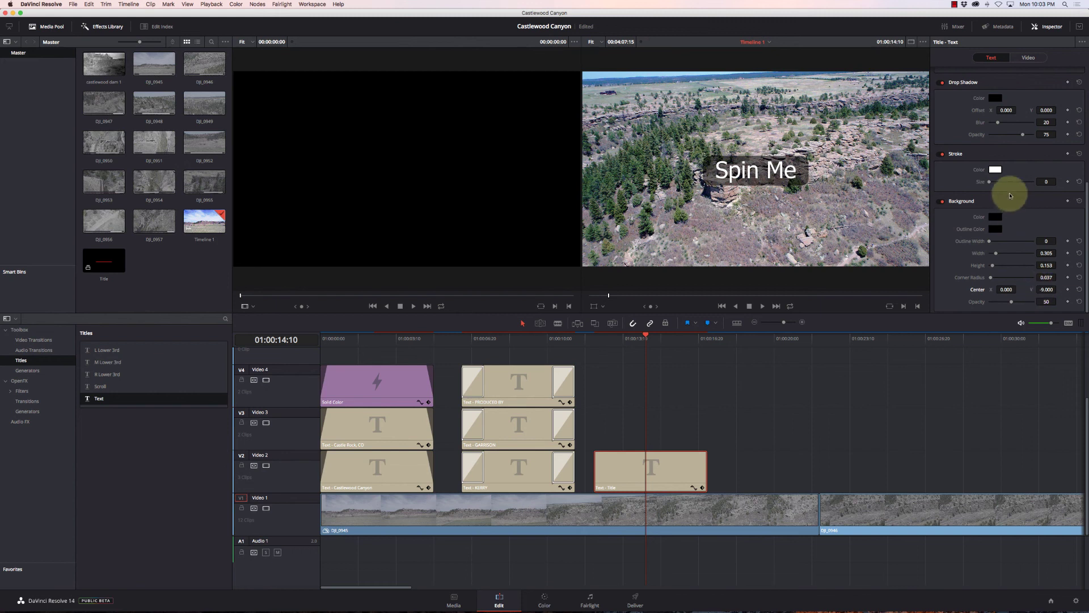
scroll(1005, 204, "up", 8)
Spin the Spin Me title a full 360 degrees with Rotation Angle
scroll(1006, 193, "up", 4)
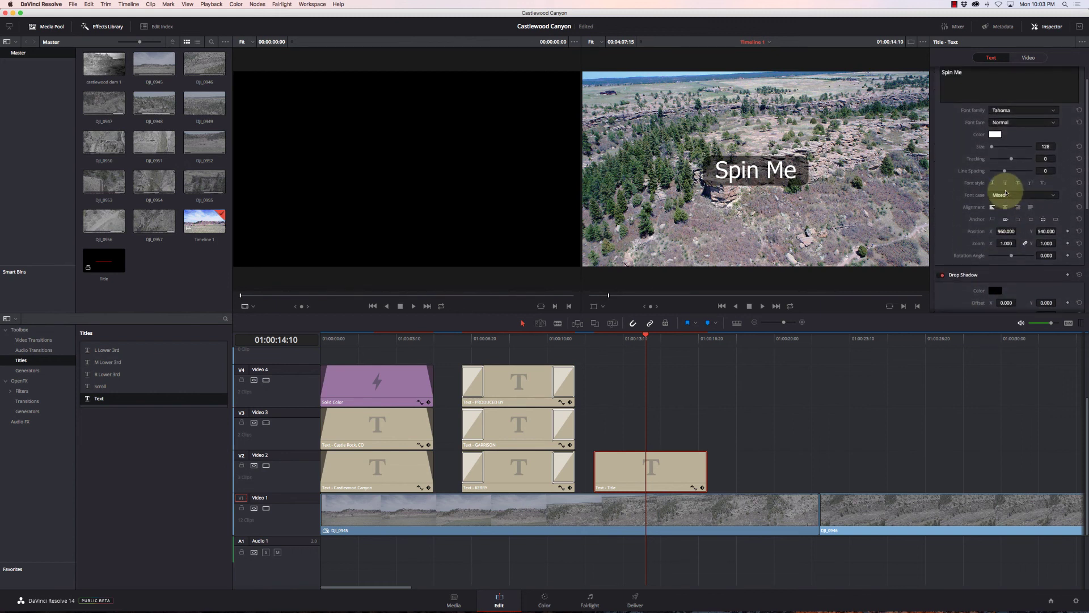
scroll(1006, 193, "up", 1)
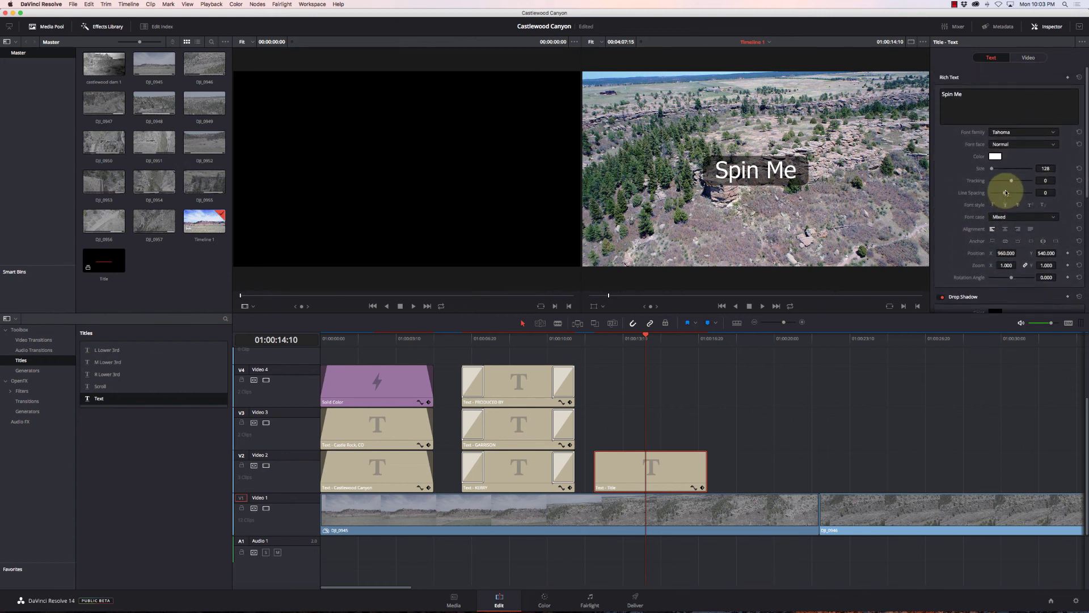
scroll(1005, 190, "down", 2)
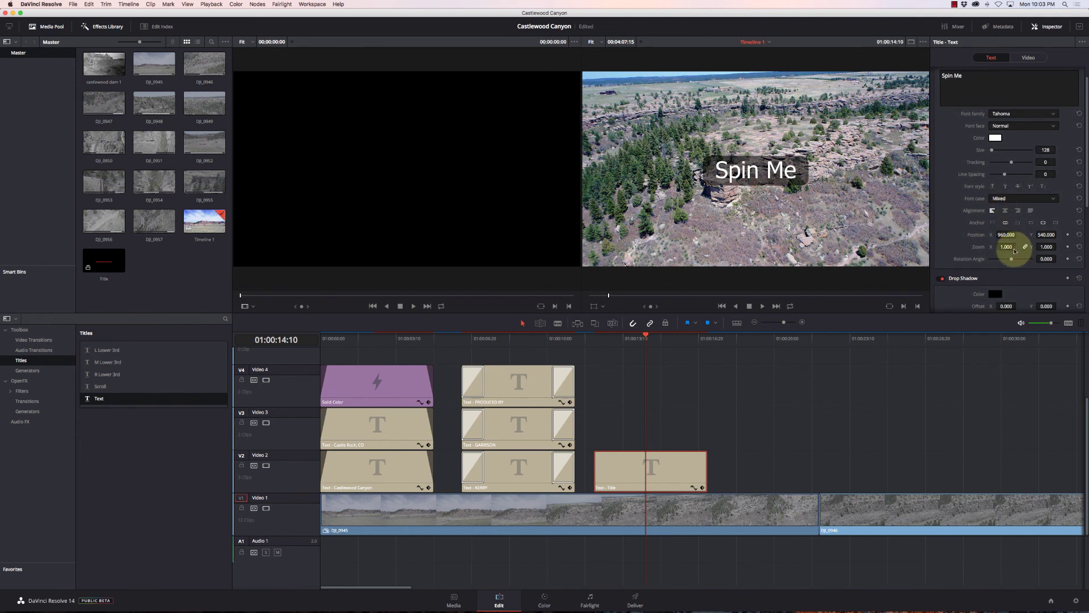
mouse_move(1013, 259)
left_mouse_down()
mouse_move(1033, 258)
mouse_move(1002, 258)
mouse_move(1011, 257)
left_mouse_up()
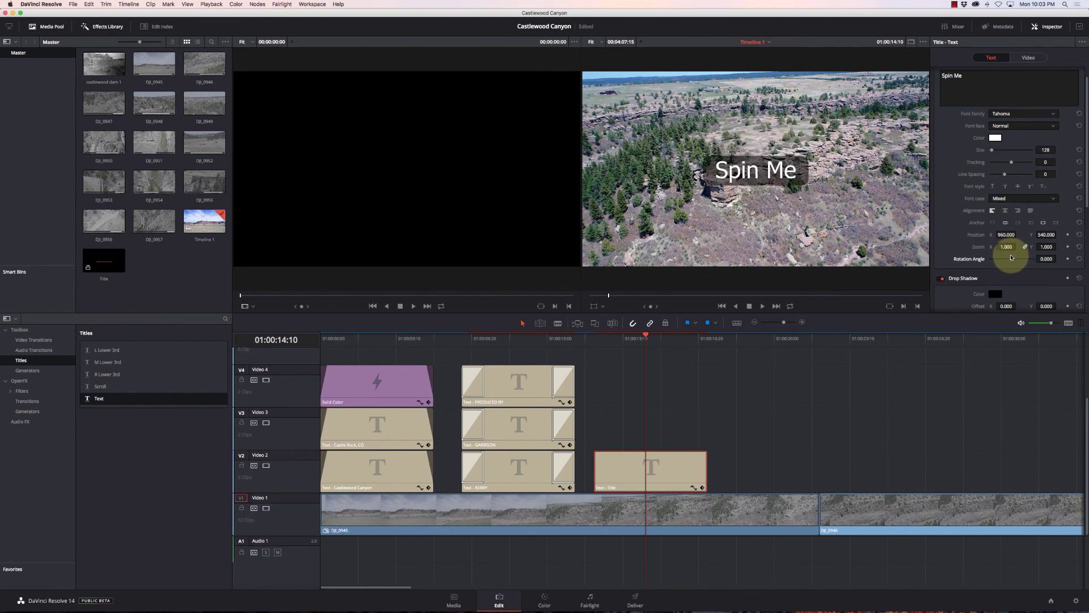
Tilt the title with Pitch and turn it in depth with Yaw
scroll(997, 228, "down", 5)
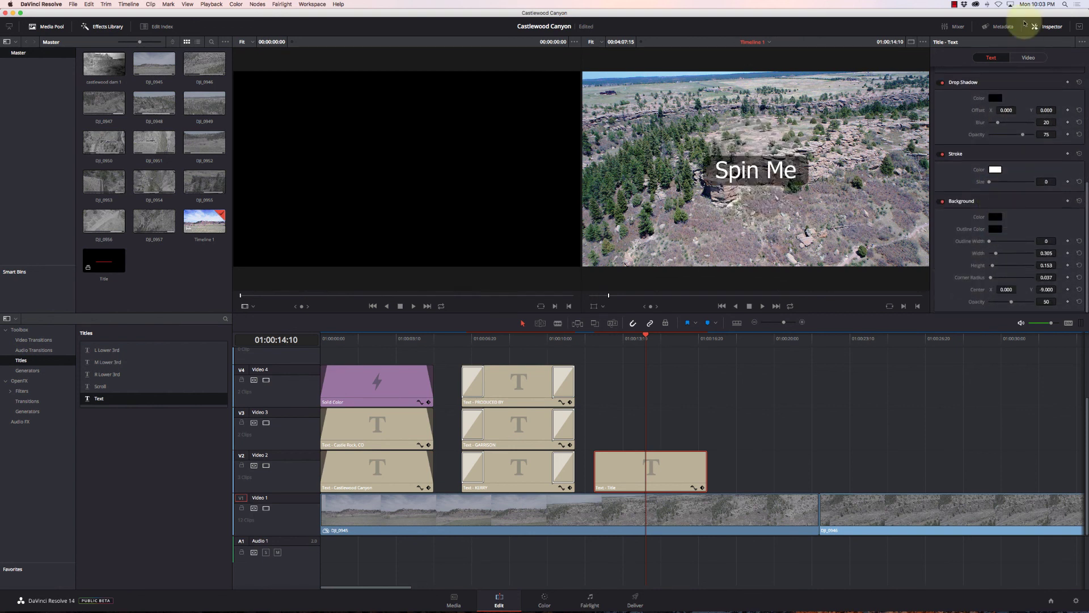
left_click(1029, 57)
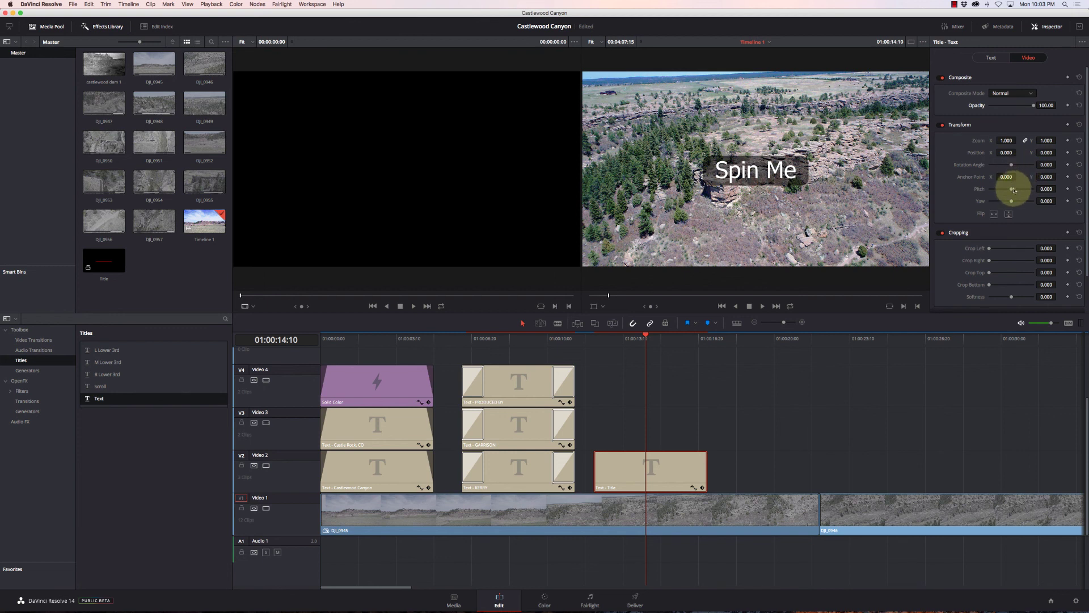
mouse_move(1012, 190)
left_mouse_down()
mouse_move(1052, 187)
mouse_move(974, 186)
mouse_move(1047, 186)
mouse_move(1013, 186)
left_mouse_up()
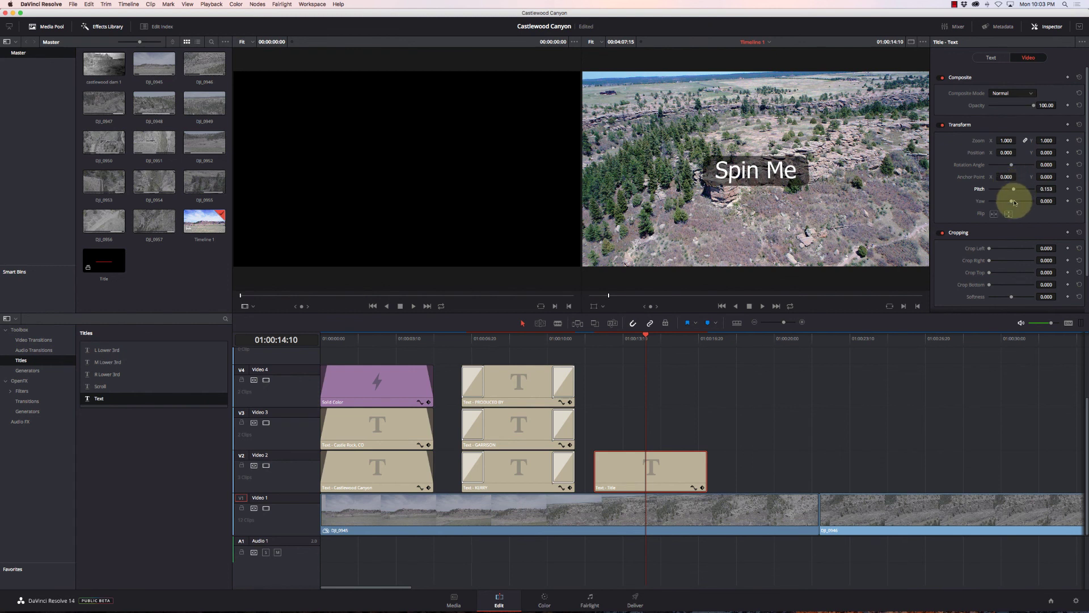
mouse_move(1014, 203)
left_mouse_down()
mouse_move(1044, 195)
mouse_move(983, 202)
mouse_move(1041, 204)
mouse_move(1007, 202)
mouse_move(1017, 201)
left_mouse_up()
Try horizontal and vertical flips, turn both off, and reset Yaw so the title faces forward
left_click(995, 214)
left_click(993, 214)
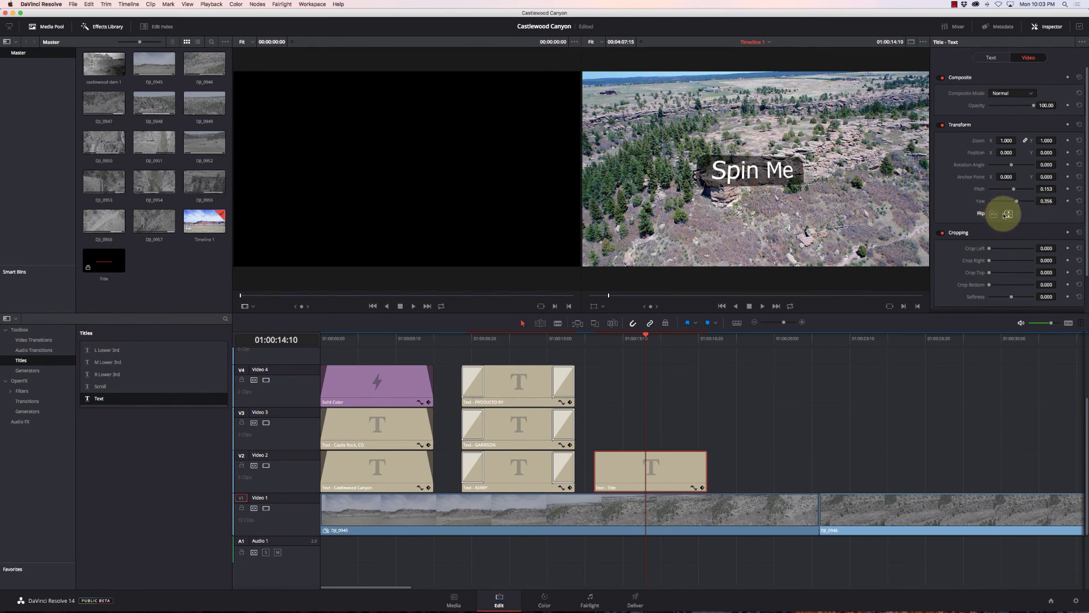
left_click(1008, 214)
left_click(1008, 214)
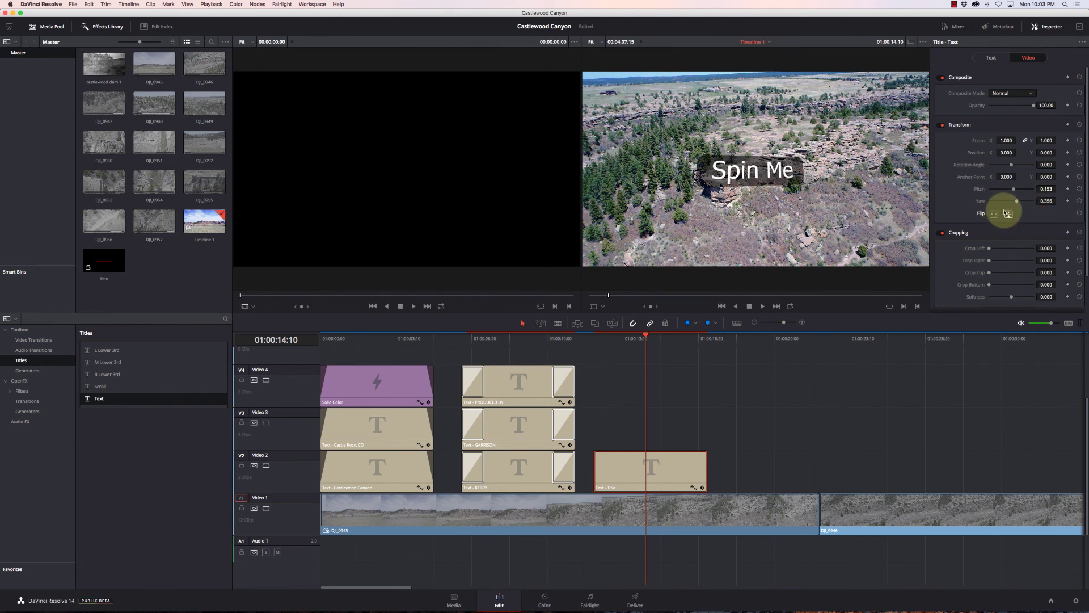
left_click(1078, 201)
left_click(1079, 189)
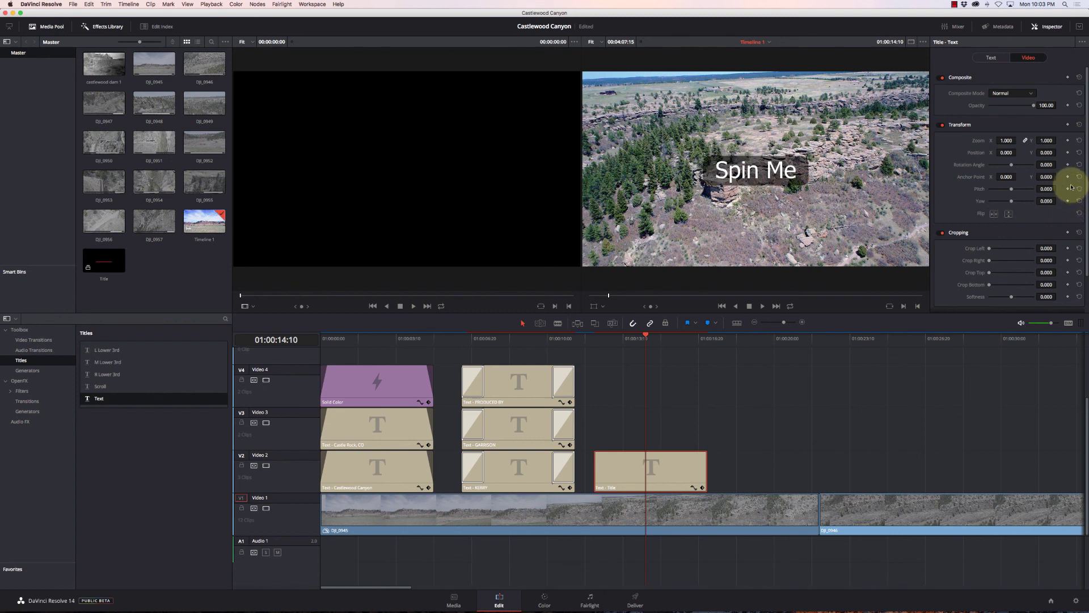